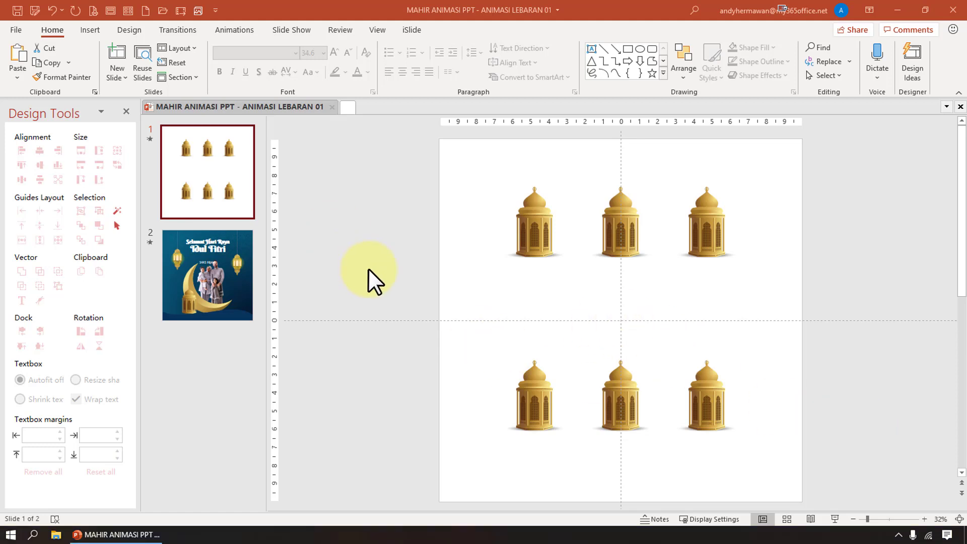
Select the top-middle lantern and expand the full Animations effects gallery
left_click(621, 244)
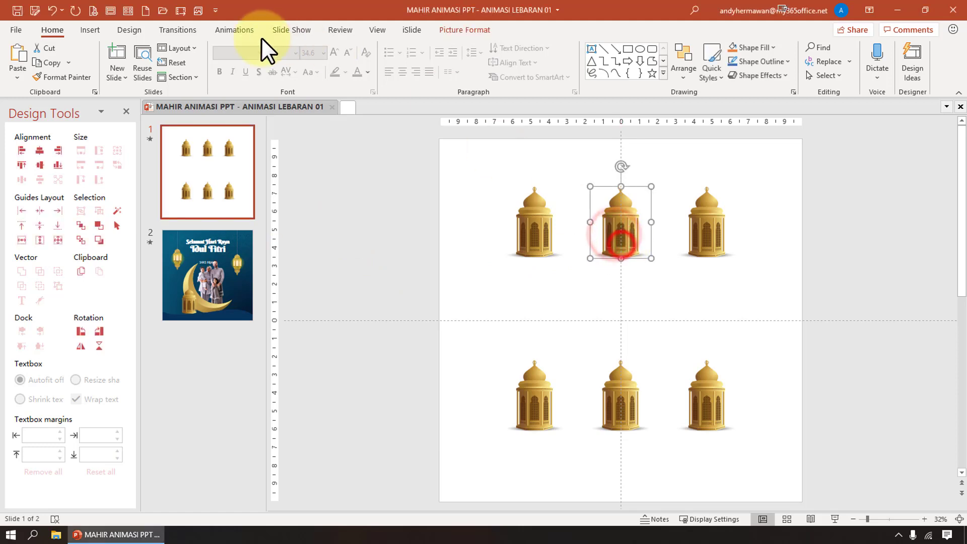
left_click(235, 32)
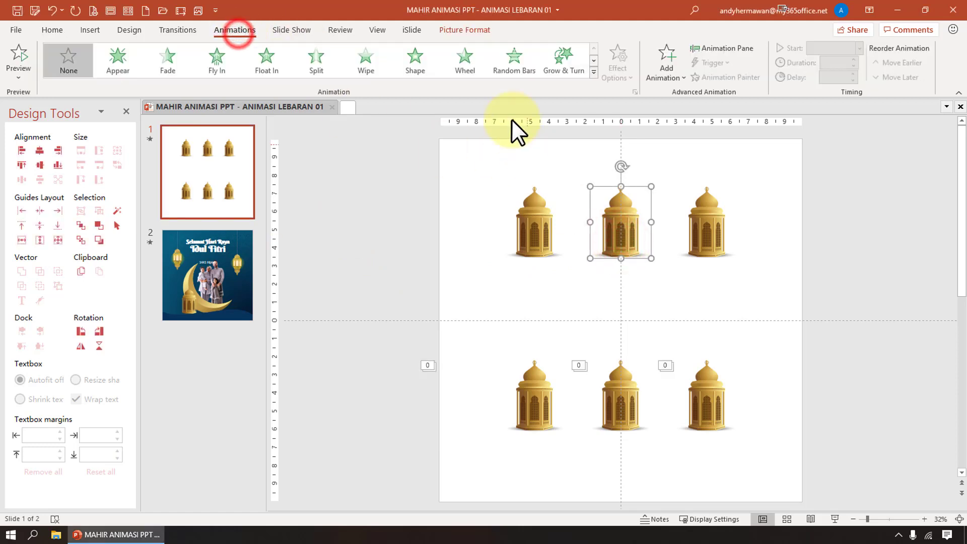
left_click(594, 74)
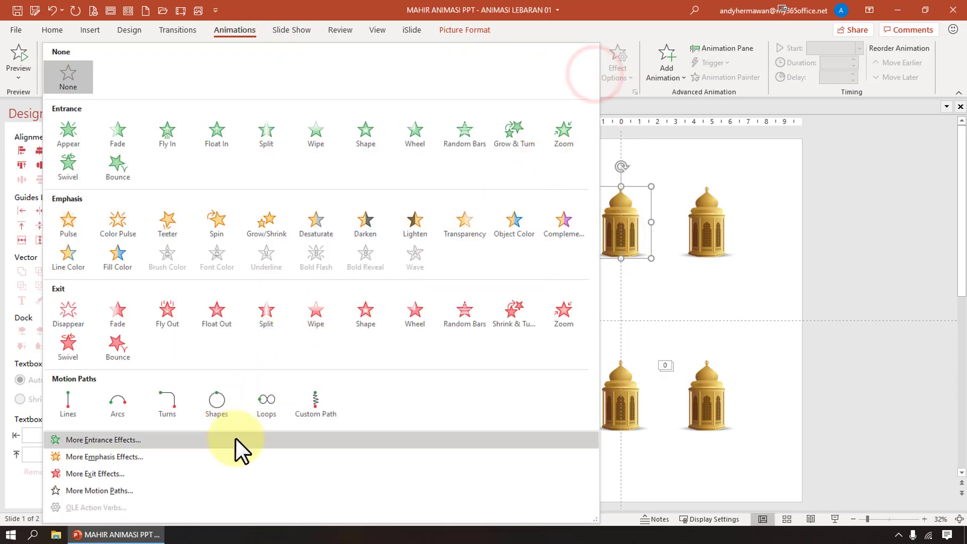
Apply the Zoom entrance to the lantern, starting With Previous
left_click(566, 145)
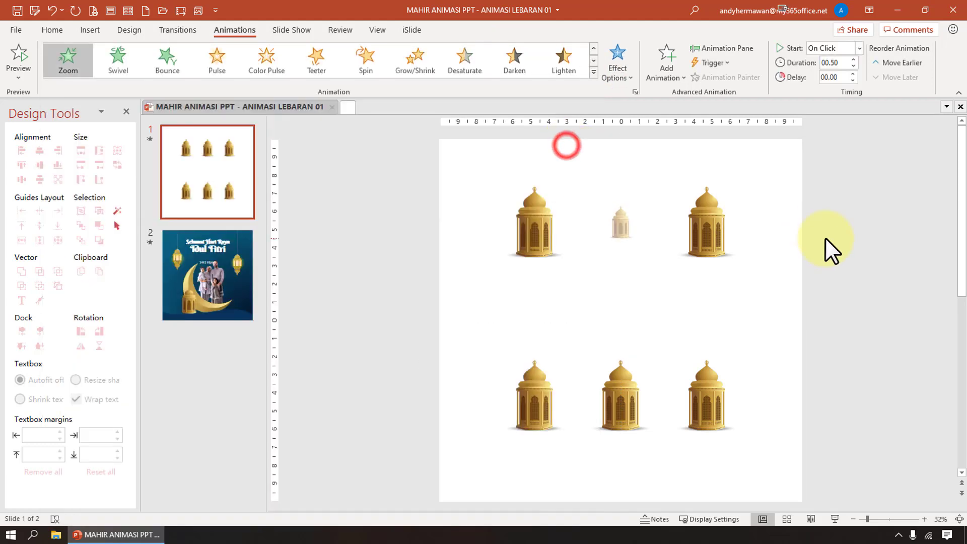
left_click(859, 48)
left_click(853, 71)
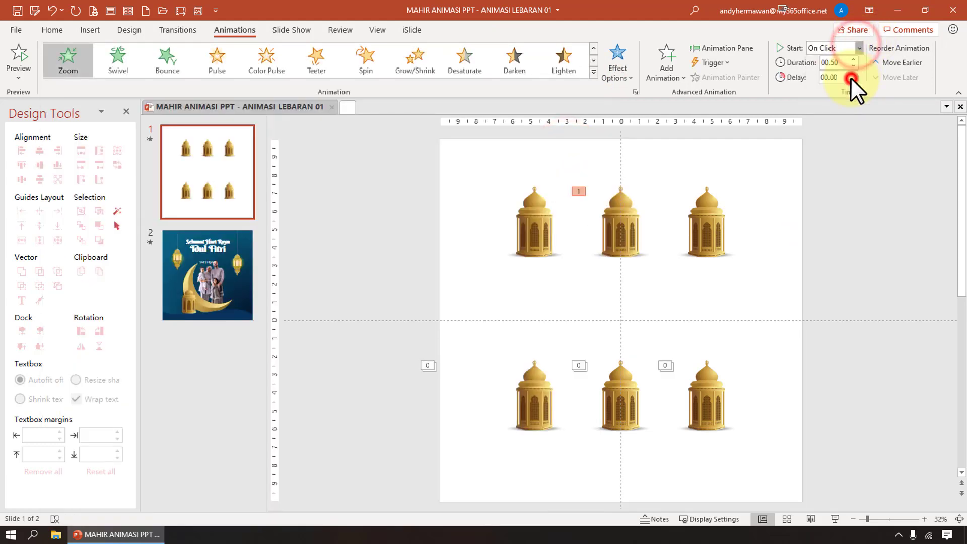
Set the Zoom's duration to 00.44 and delay to 00.00
left_click(853, 74)
type("01.75")
double_click(845, 62)
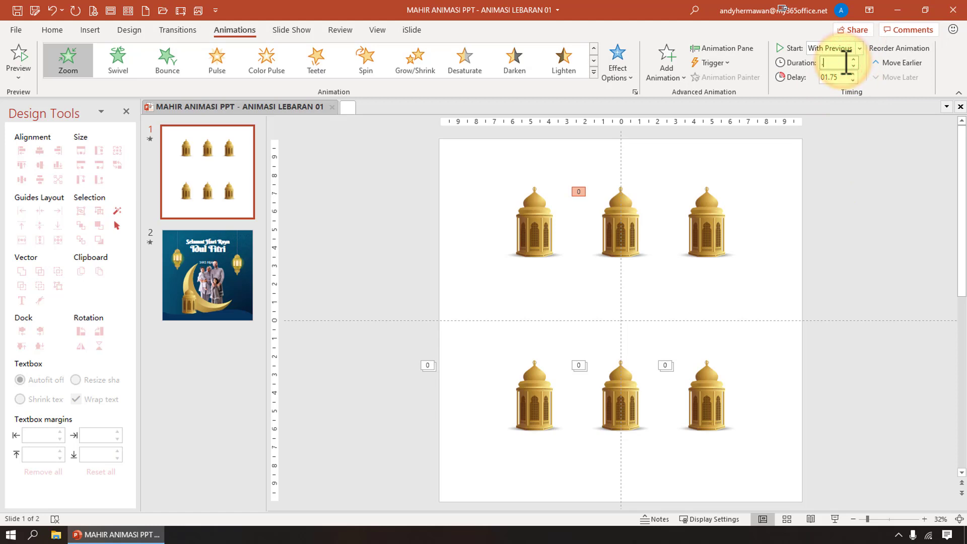
type(".44")
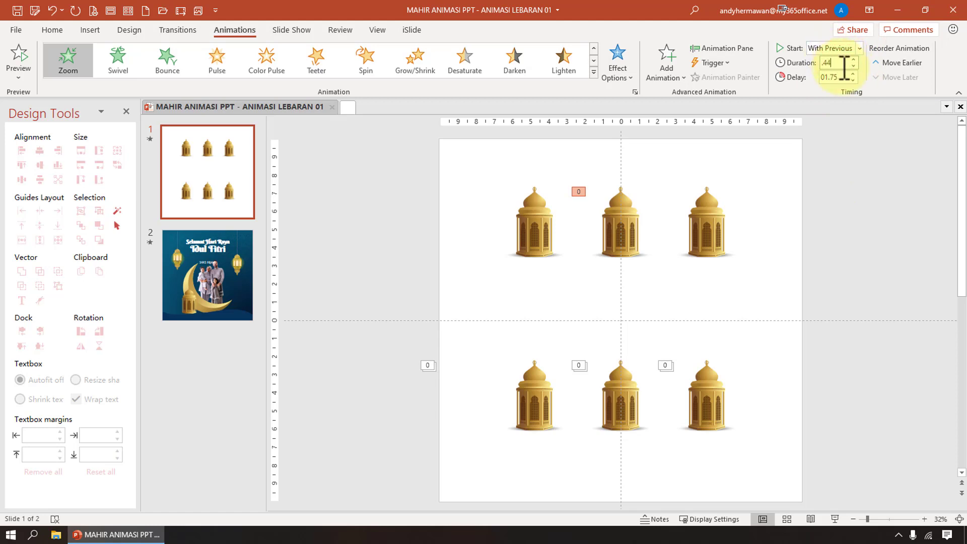
double_click(849, 77)
type("00.00")
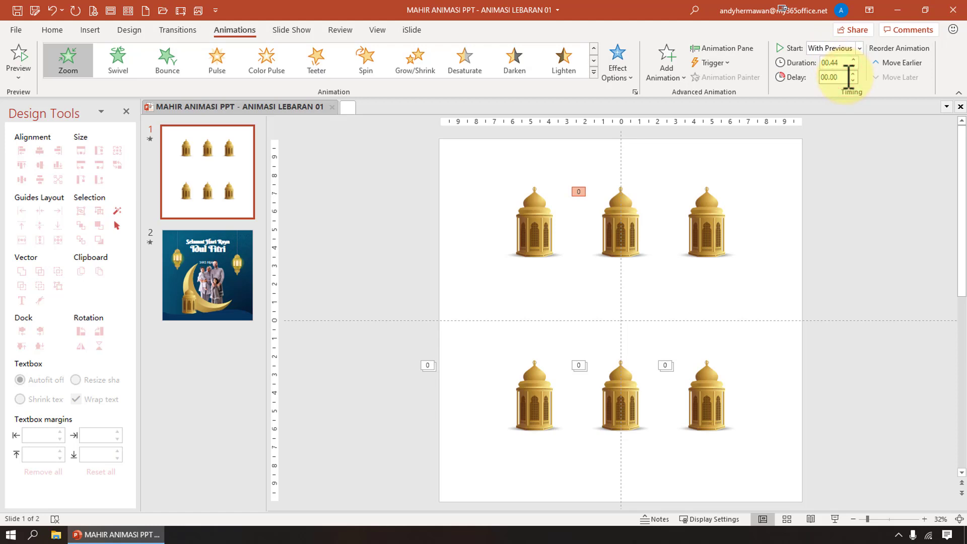
left_click(761, 219)
Show the Animation Pane and play the top-middle lantern's Zoom from its entry
left_click(46, 29)
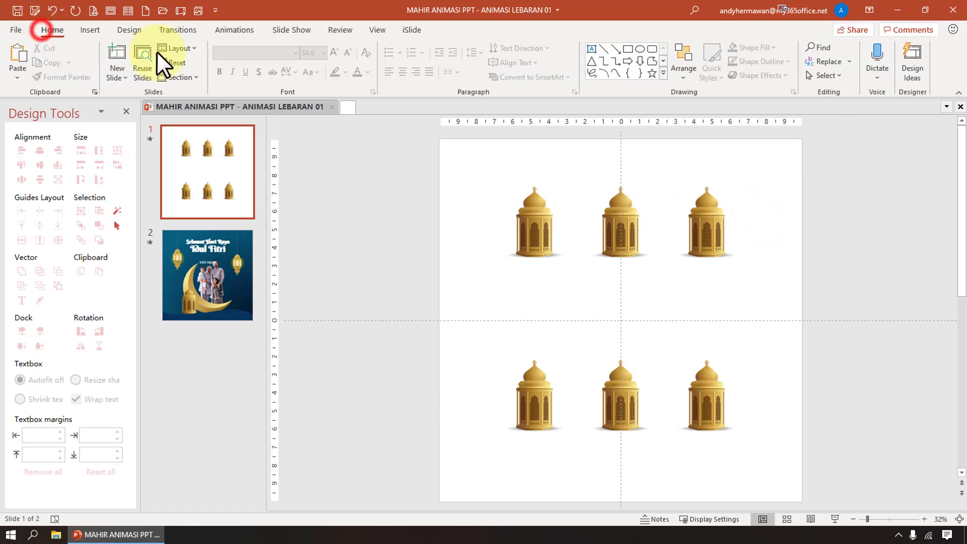
left_click(244, 29)
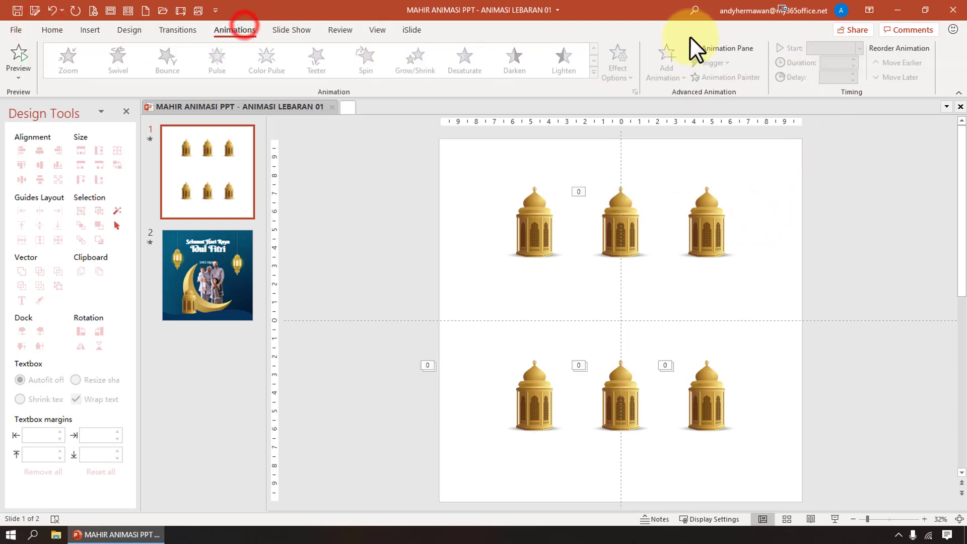
left_click(705, 48)
left_click(494, 217)
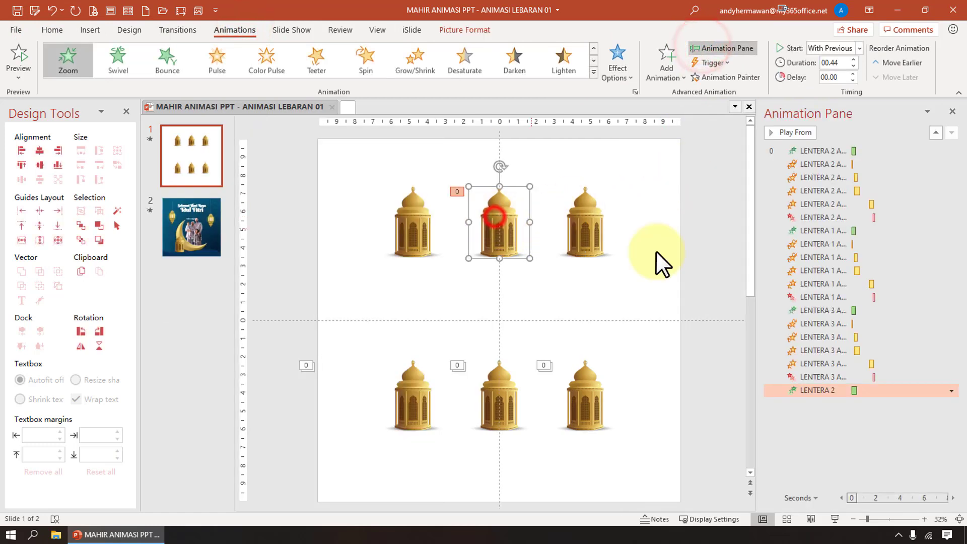
left_click(801, 134)
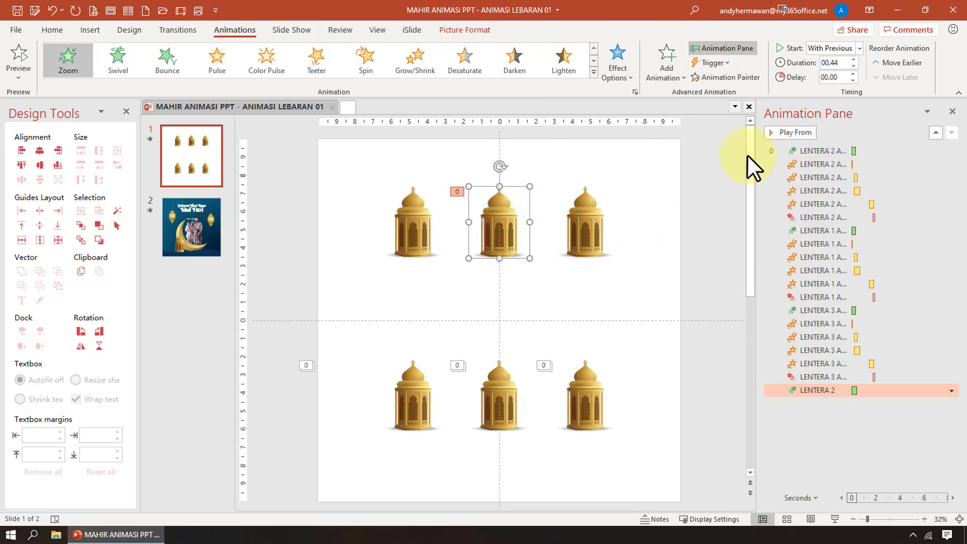
left_click(799, 129)
left_click(516, 393)
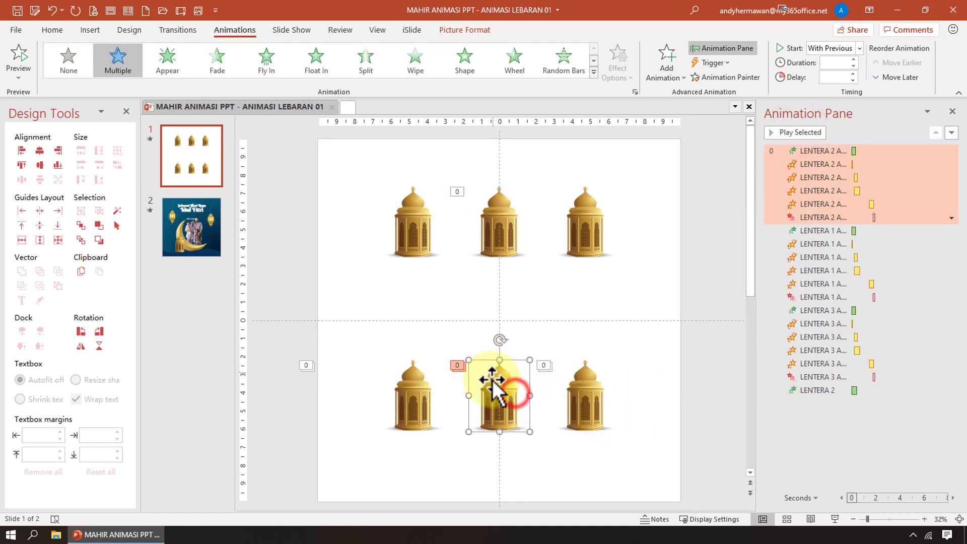
left_click(787, 132)
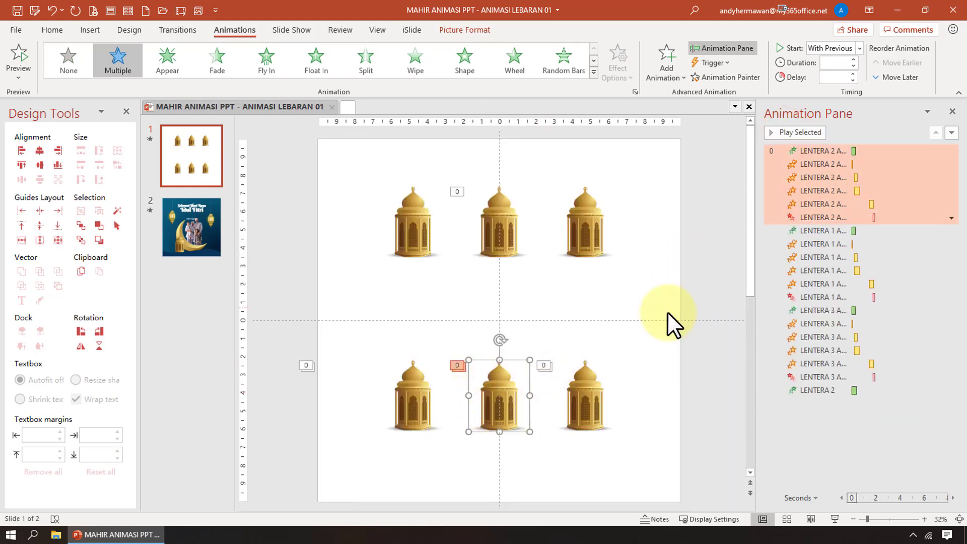
left_click(512, 233)
left_click(511, 395)
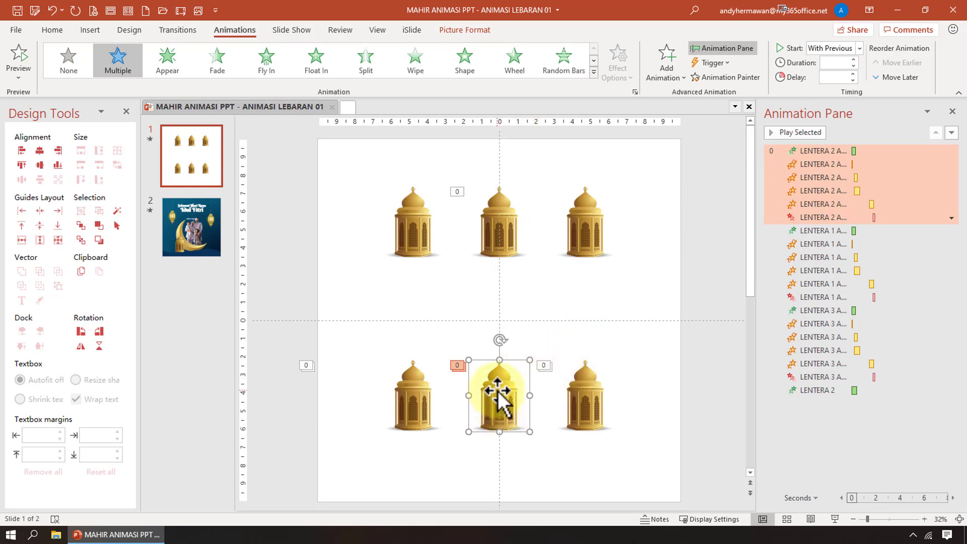
left_click(790, 132)
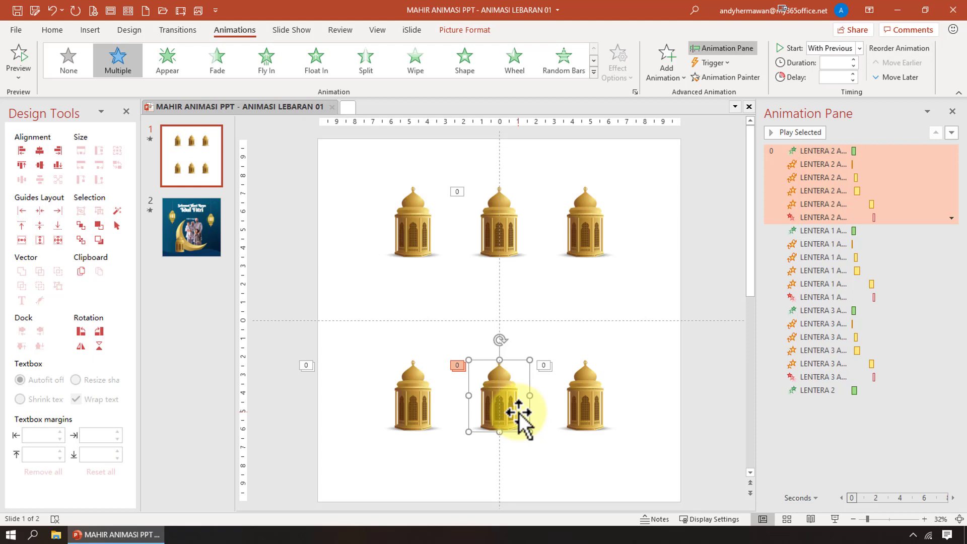
left_click(514, 246)
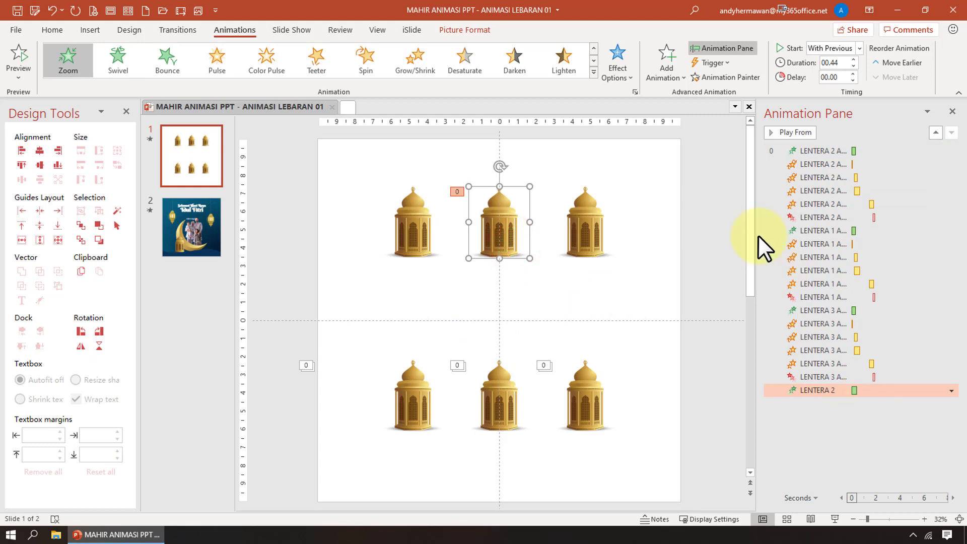
Add a Grow/Shrink emphasis starting With Previous, with 00.40 duration and 00.20 delay
left_click(676, 76)
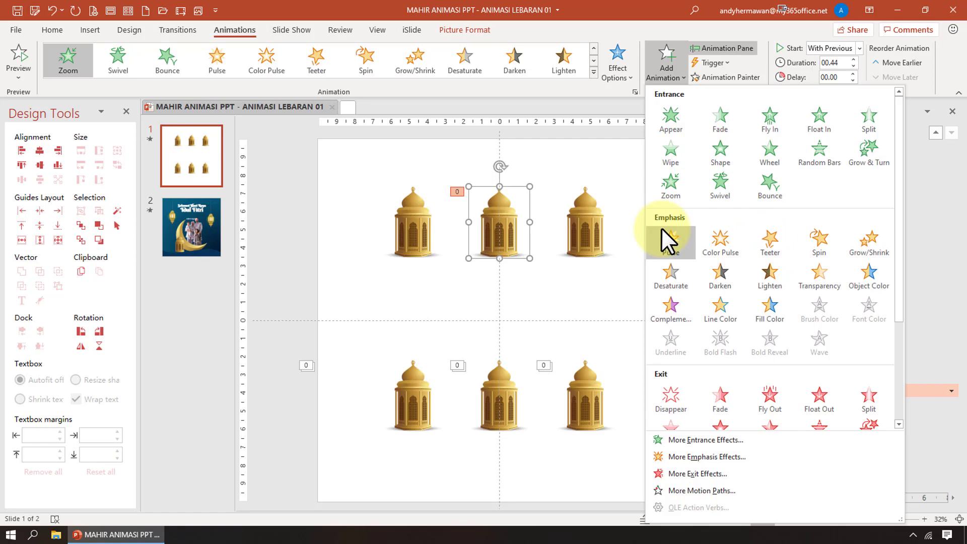
left_click(878, 243)
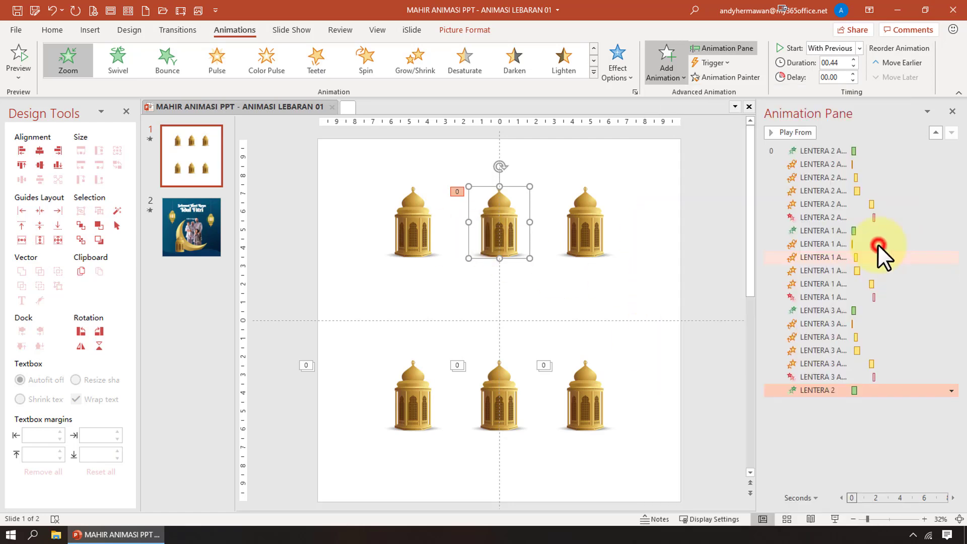
left_click(824, 48)
left_click(838, 71)
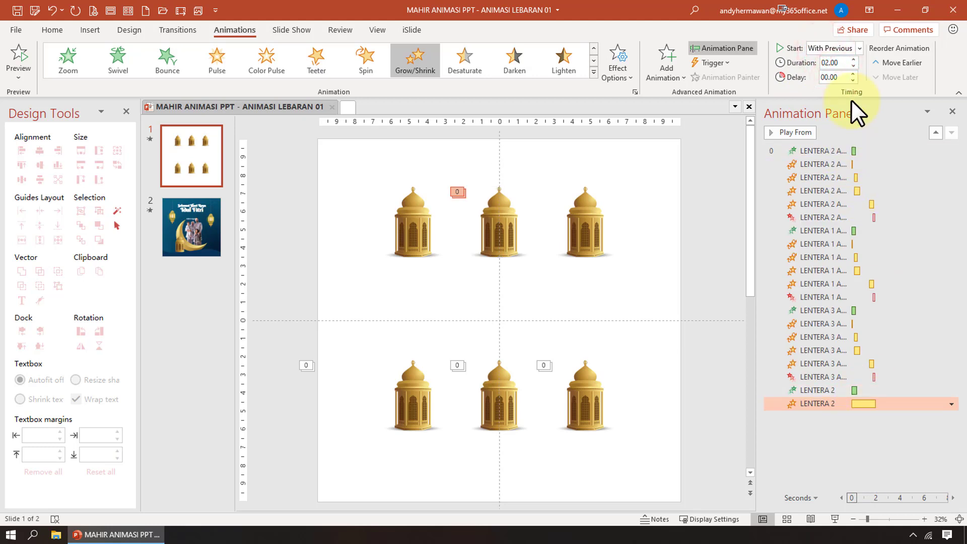
left_click(845, 61)
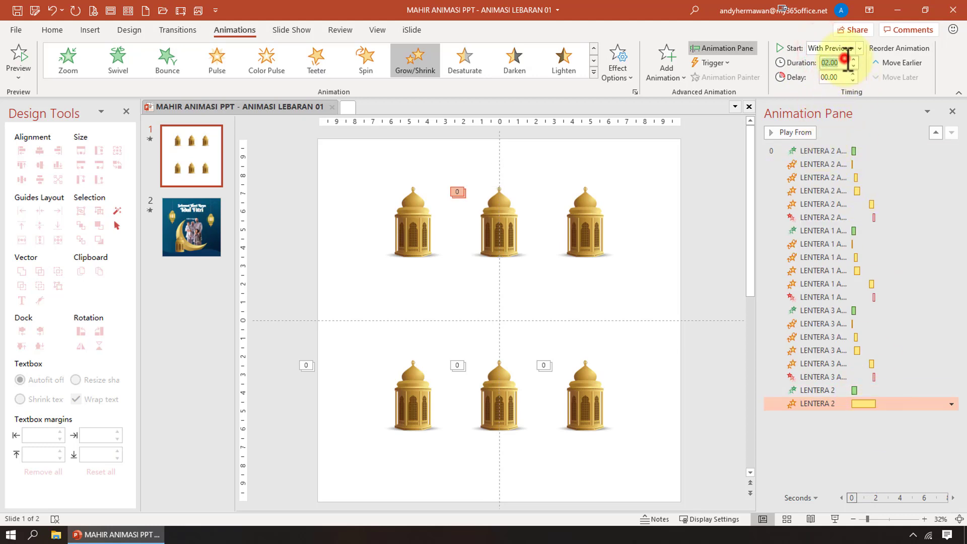
type(".4")
type("00.4")
key("Return")
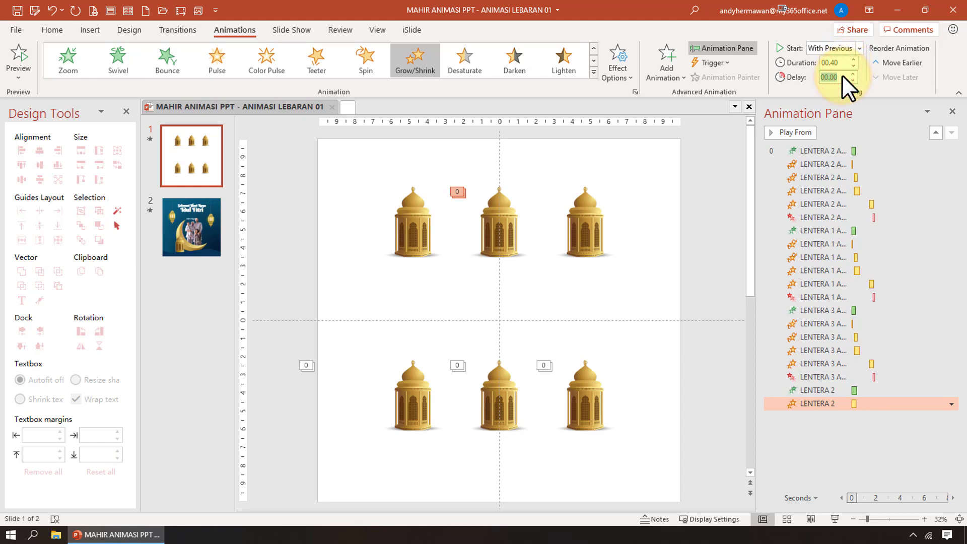
type("00.2")
key("Return")
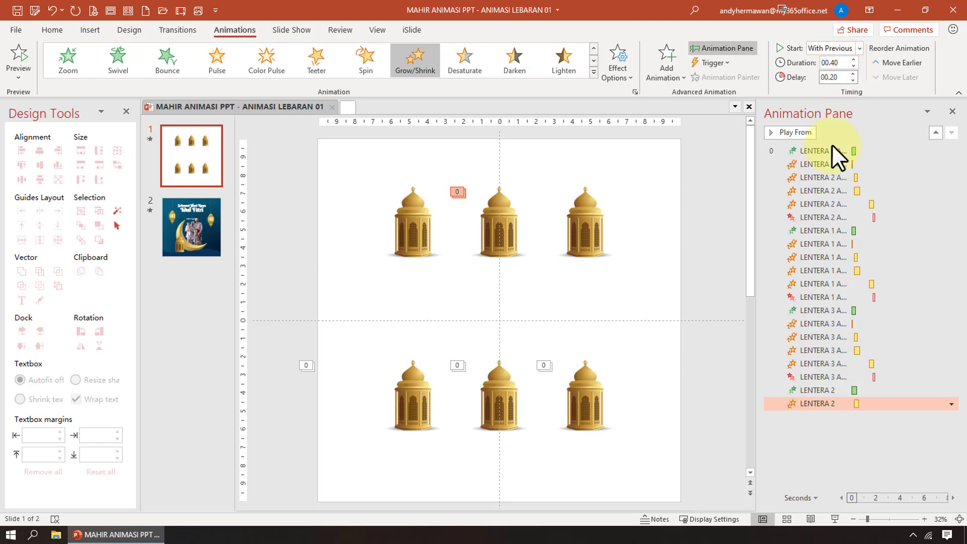
In Grow/Shrink Effect Options, set a custom 115% size with Auto-reverse
left_click(952, 404)
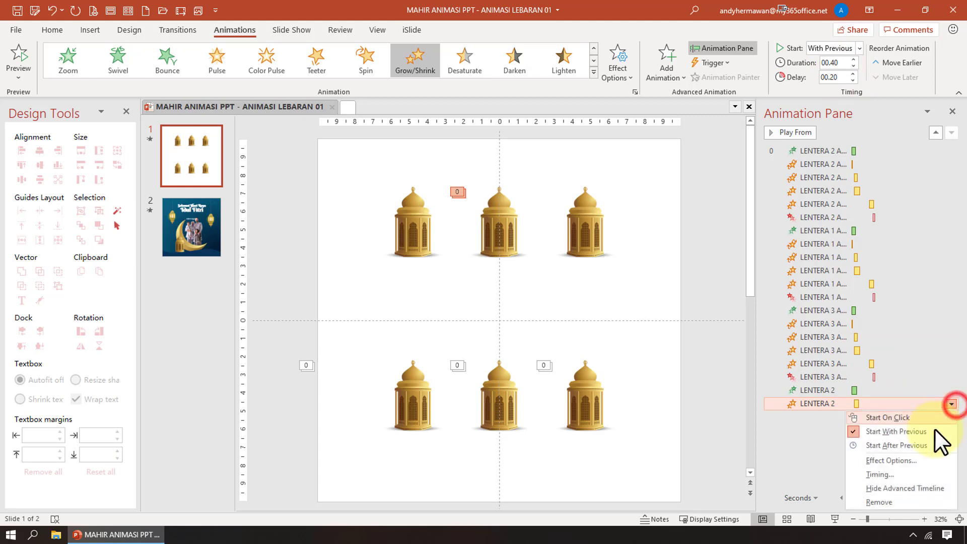
left_click(904, 460)
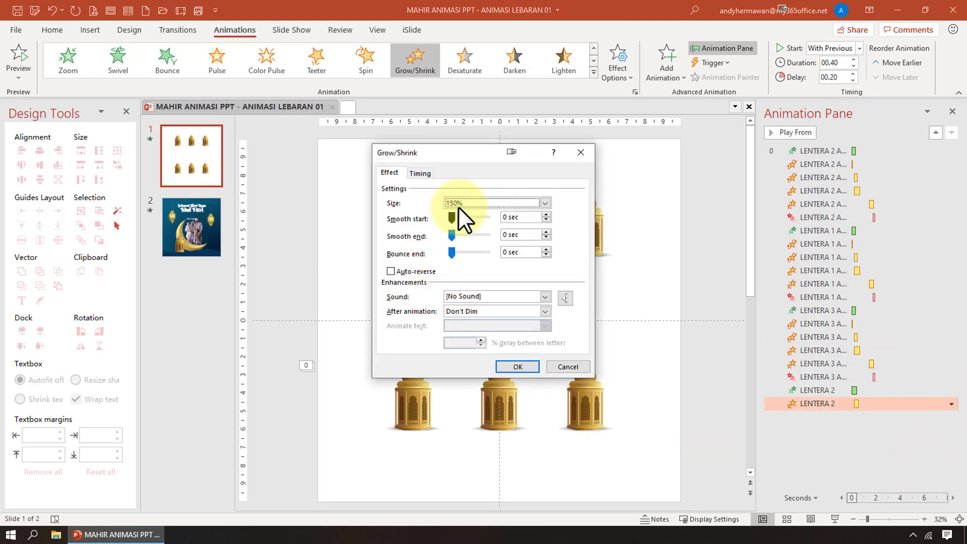
left_click(464, 202)
left_click(524, 273)
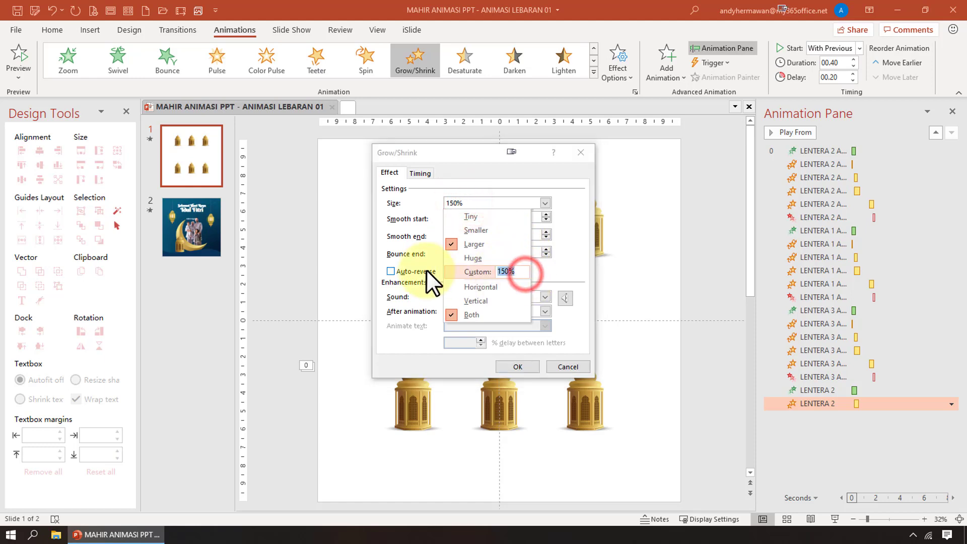
type("115")
key("Return")
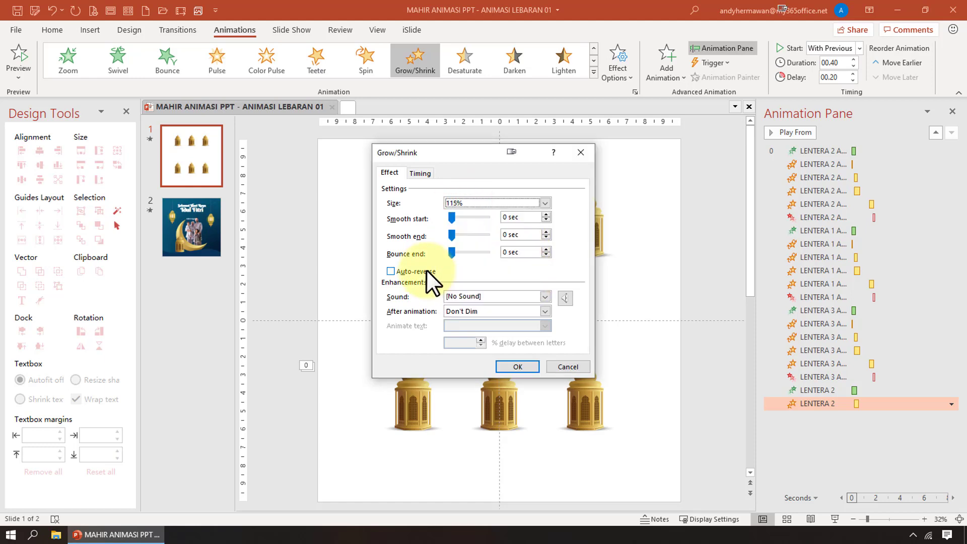
left_click(426, 270)
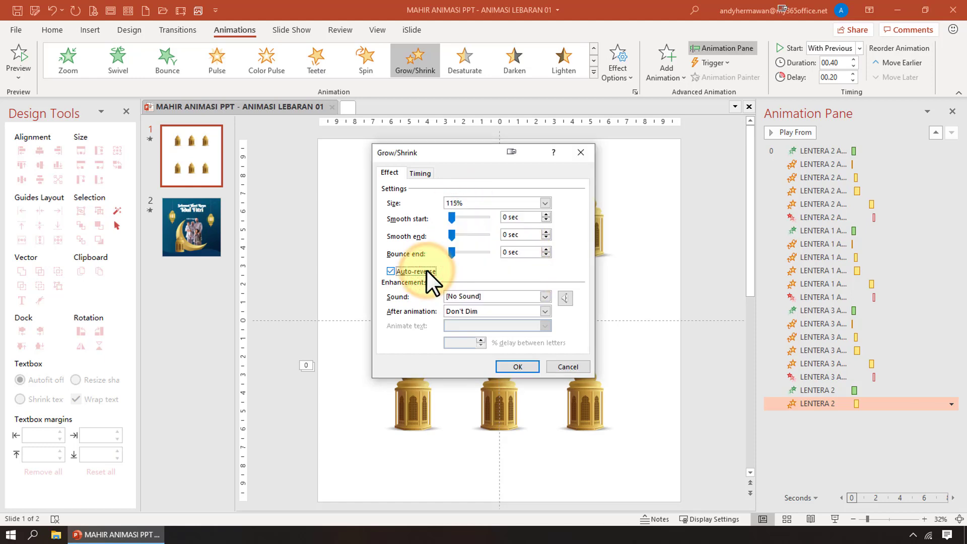
Set the smooth start to about 0.25 sec and smooth end to about 0.15 sec
mouse_move(453, 215)
left_mouse_down()
mouse_move(478, 220)
mouse_move(466, 237)
left_mouse_up()
left_click(452, 234)
left_click(470, 217)
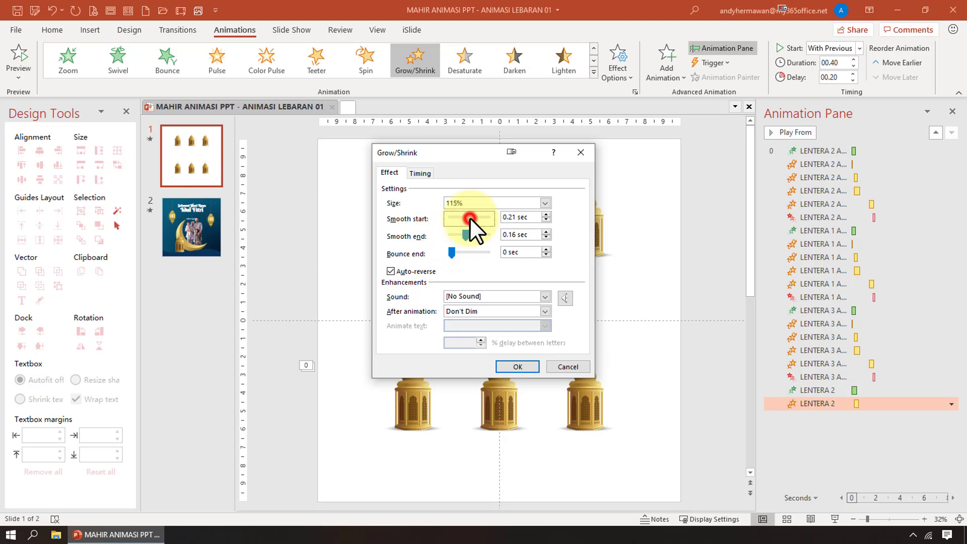
left_click(515, 369)
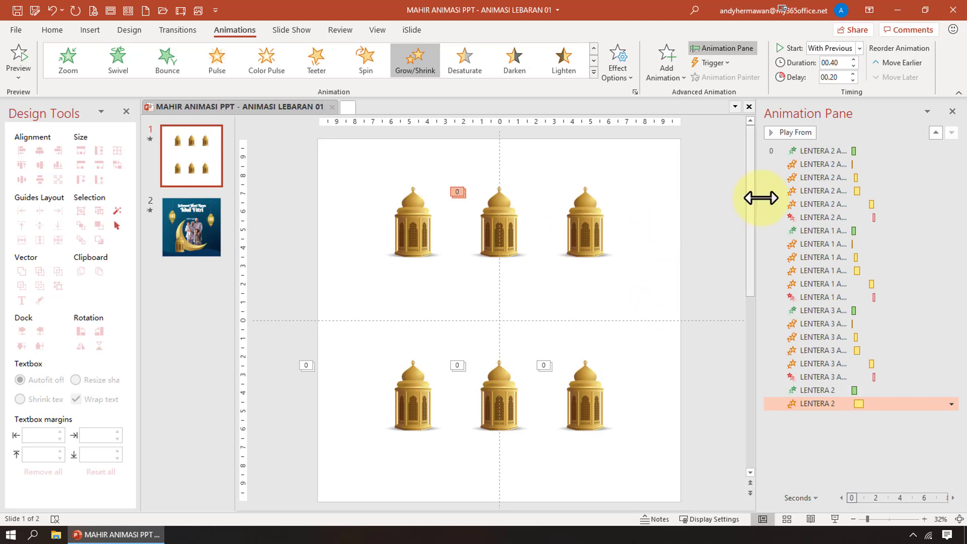
Shorten the Grow/Shrink duration to 00.30 and preview the lantern's animations
left_click(849, 62)
type(".30")
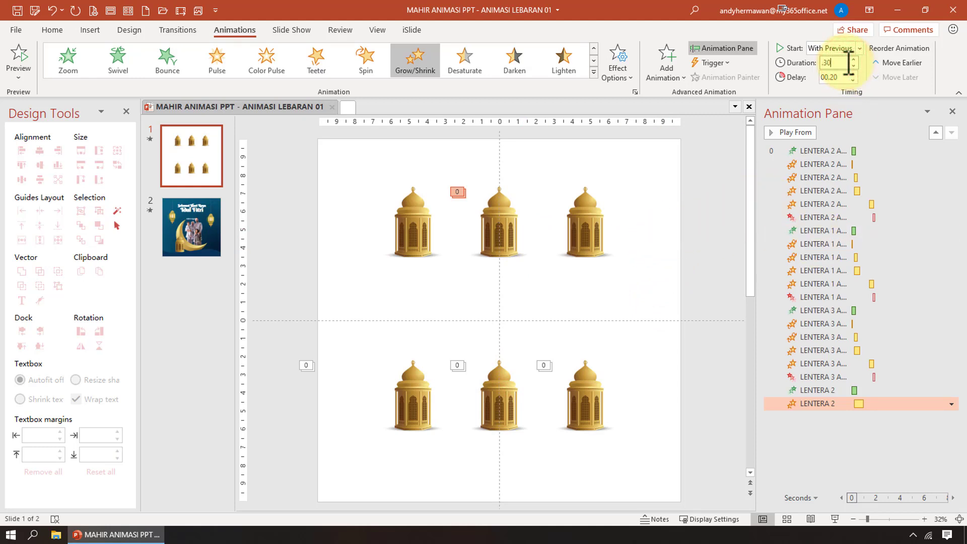
left_click(479, 215)
left_click(795, 132)
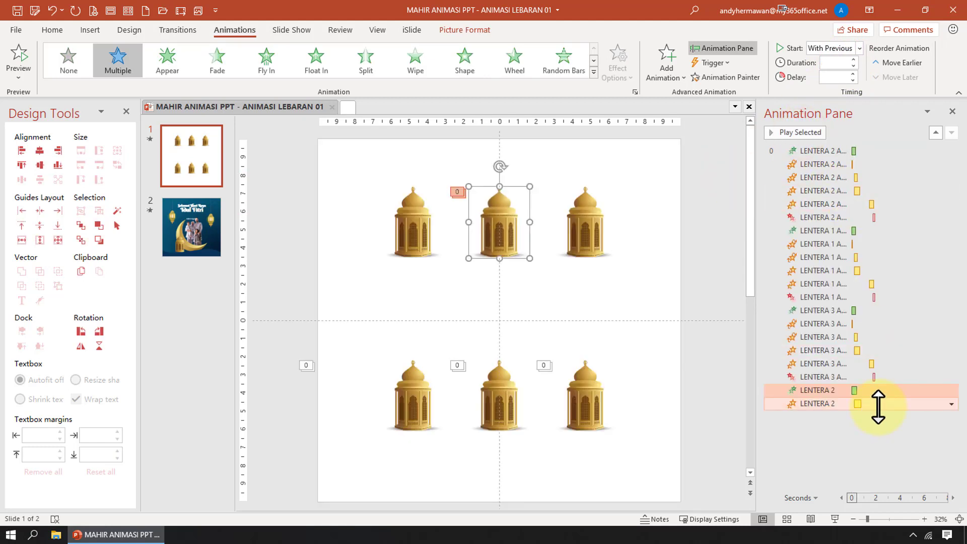
Change the grow easing to 0.12 sec smooth start and 0.18 sec smooth end, then preview
double_click(878, 403)
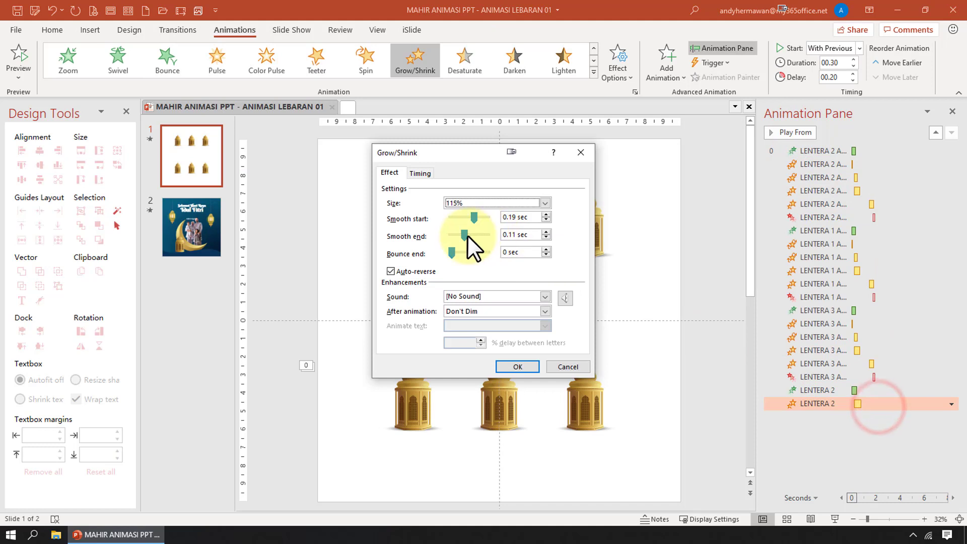
left_click_drag(467, 234, 472, 231)
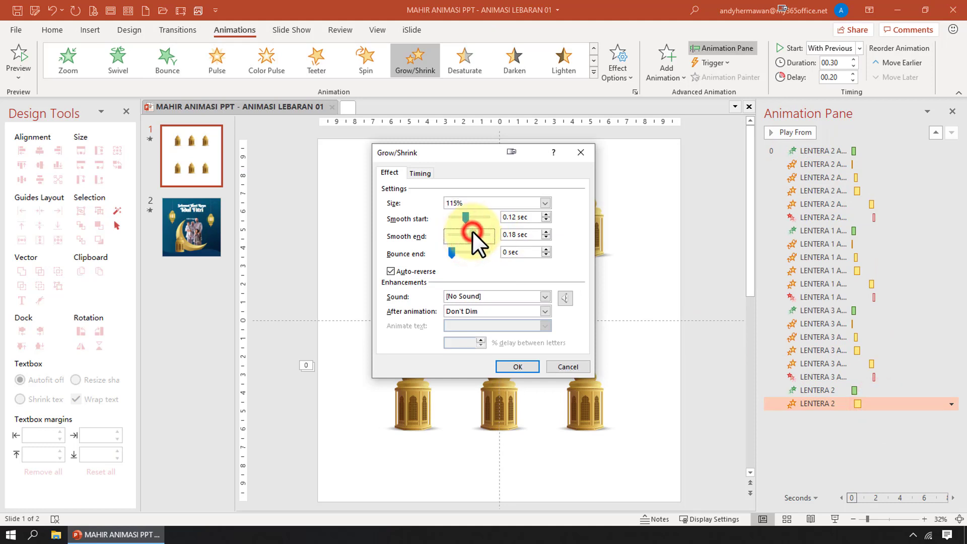
left_click(515, 364)
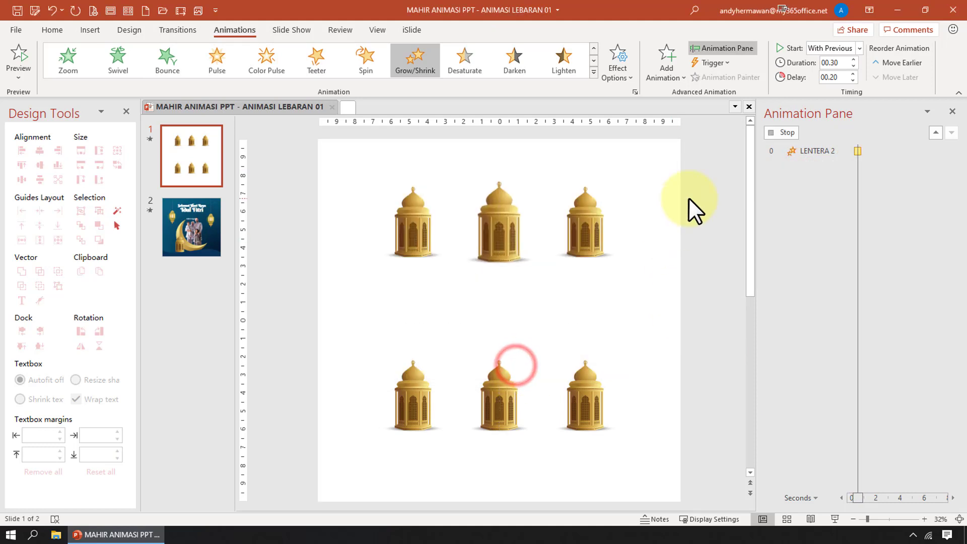
left_click(703, 198)
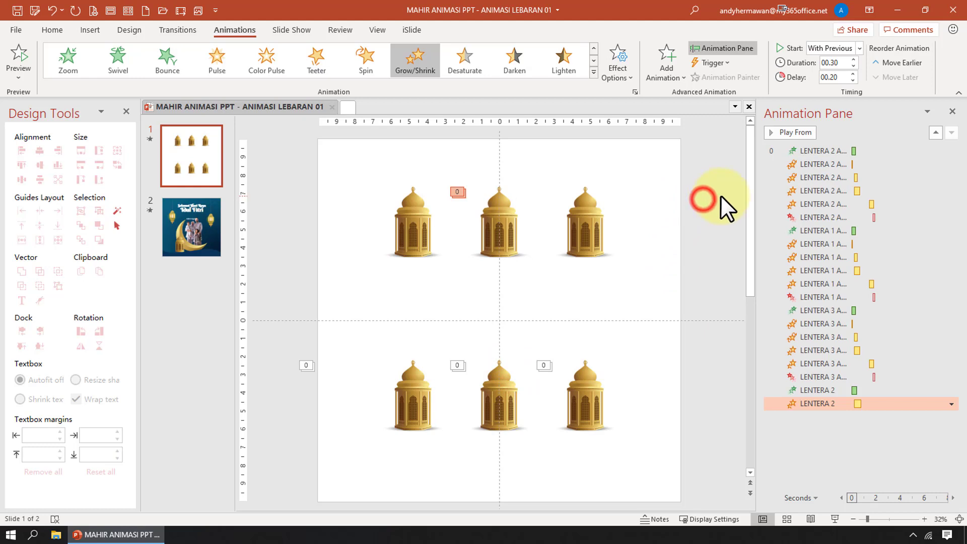
left_click(520, 214)
left_click(773, 133)
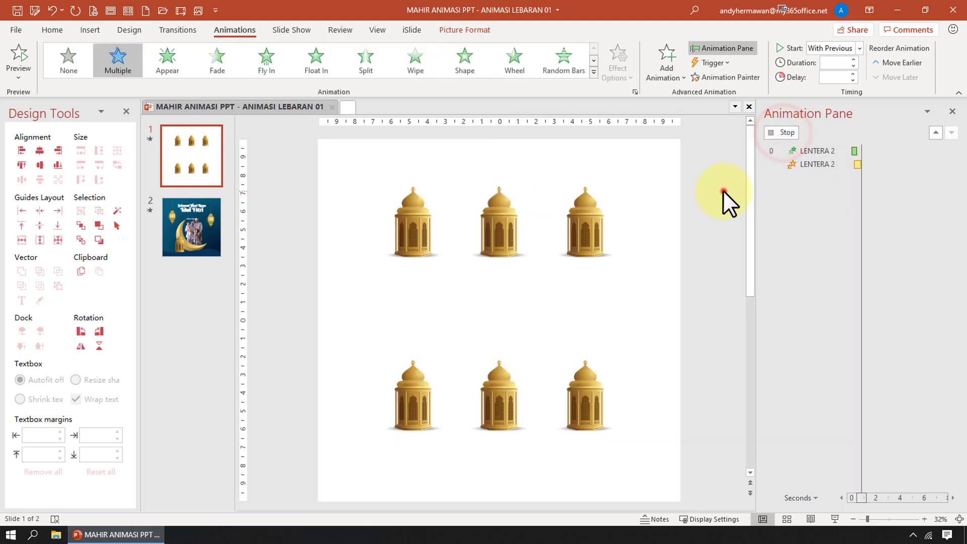
left_click(723, 189)
left_click(874, 404)
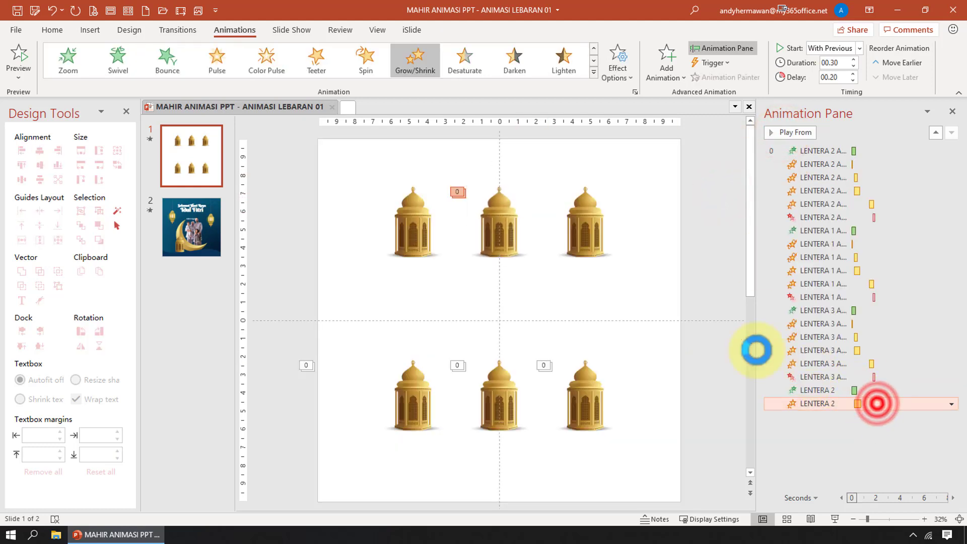
Confirm the Grow/Shrink bounce setting and preview the middle top lantern's animations
left_click(457, 255)
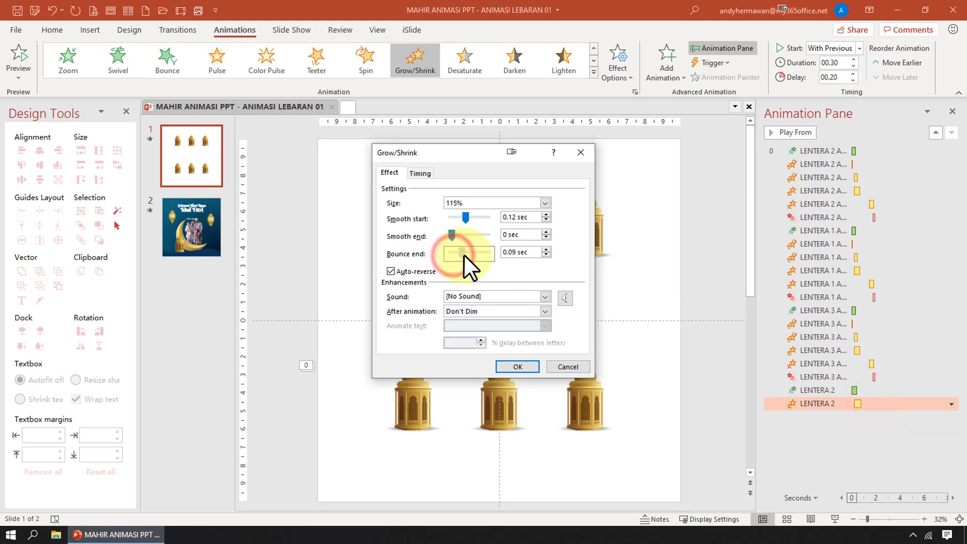
left_click(530, 370)
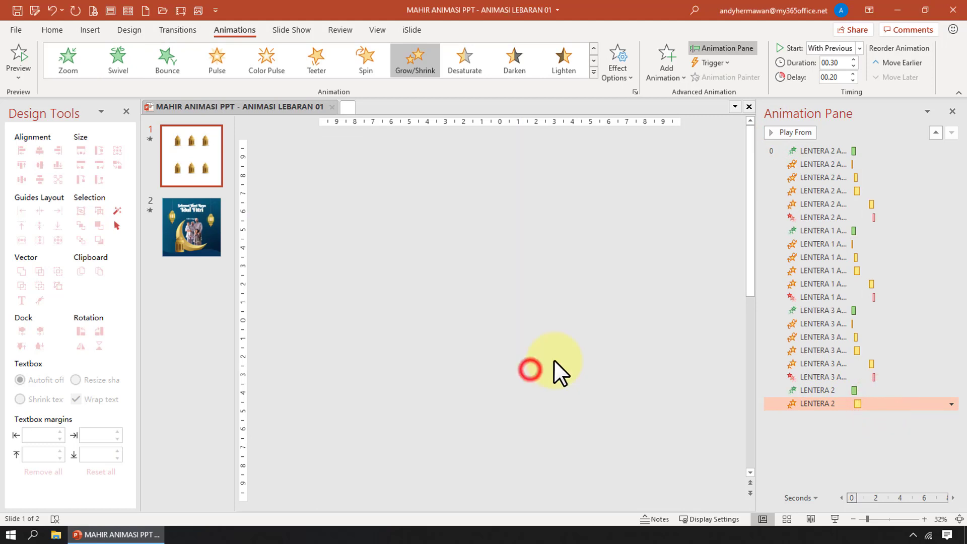
left_click(704, 246)
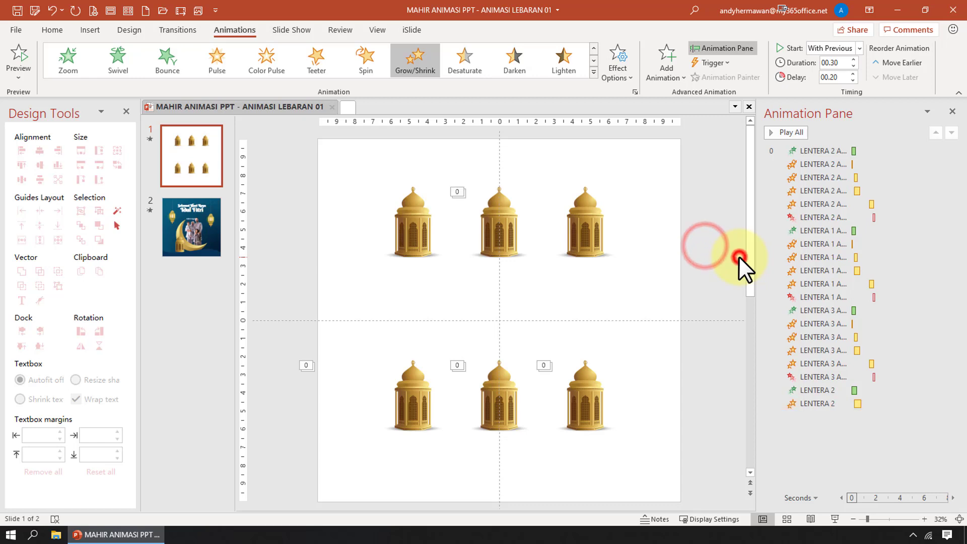
left_click(506, 222)
left_click(785, 134)
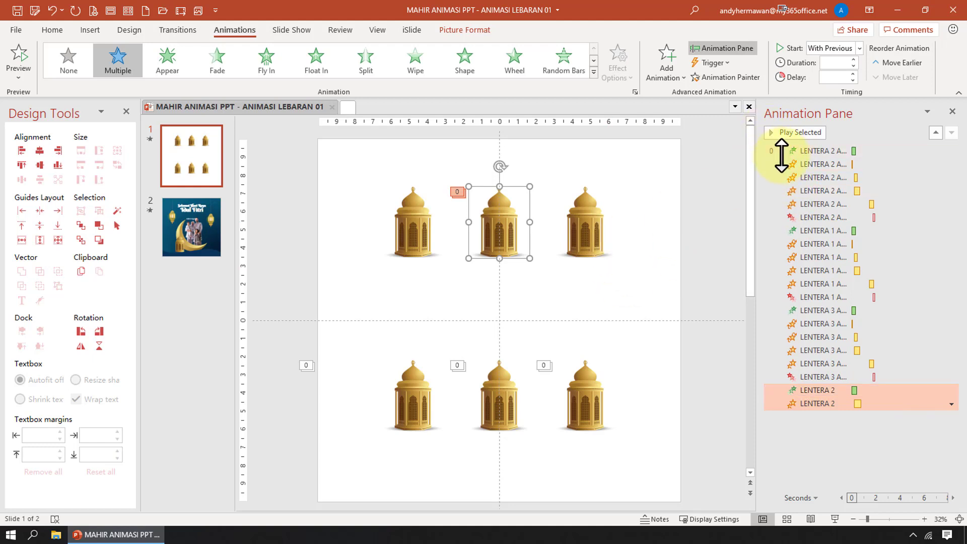
left_click(798, 130)
Set 0.17 sec smooth start, 0.13 sec smooth end and 0 sec bounce, then preview
double_click(873, 404)
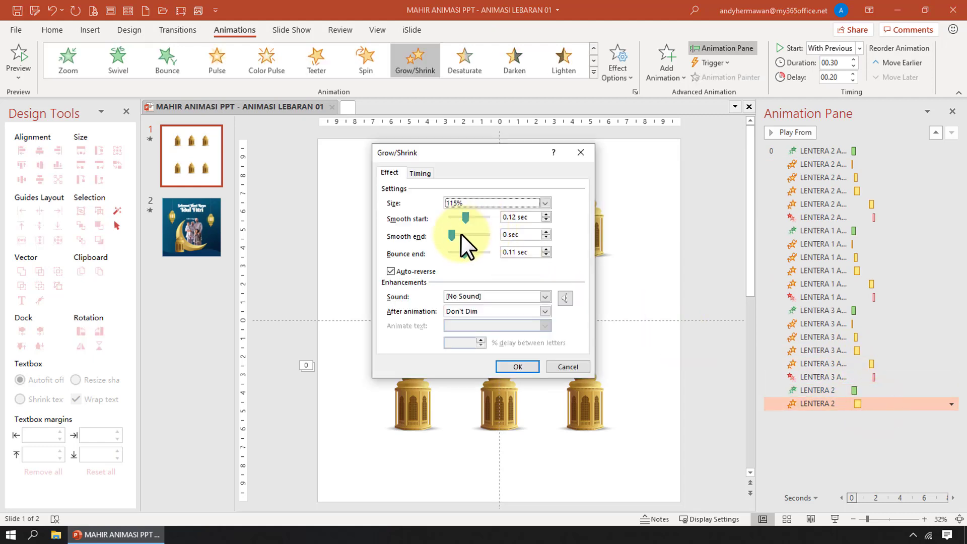
mouse_move(456, 235)
left_mouse_down()
mouse_move(473, 217)
mouse_move(469, 233)
mouse_move(473, 219)
left_mouse_up()
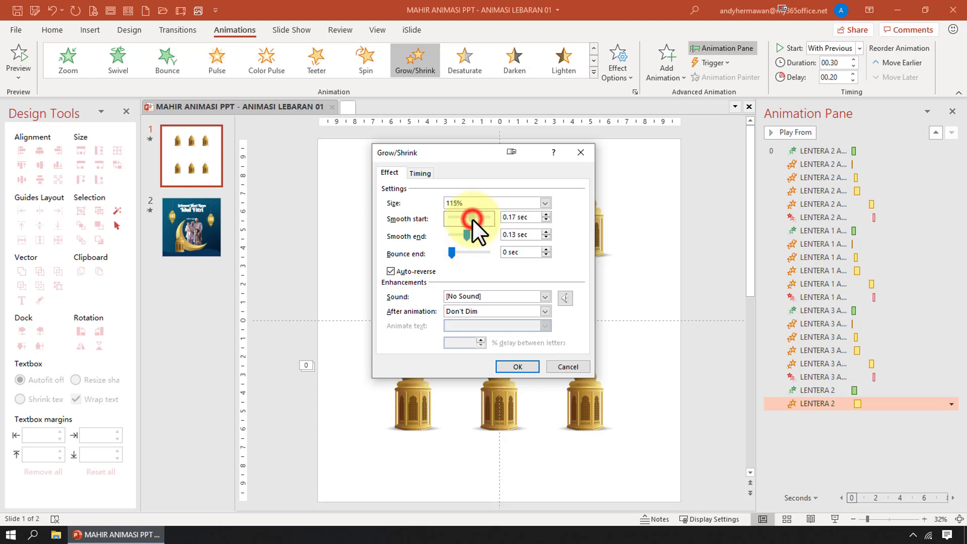
left_click(531, 365)
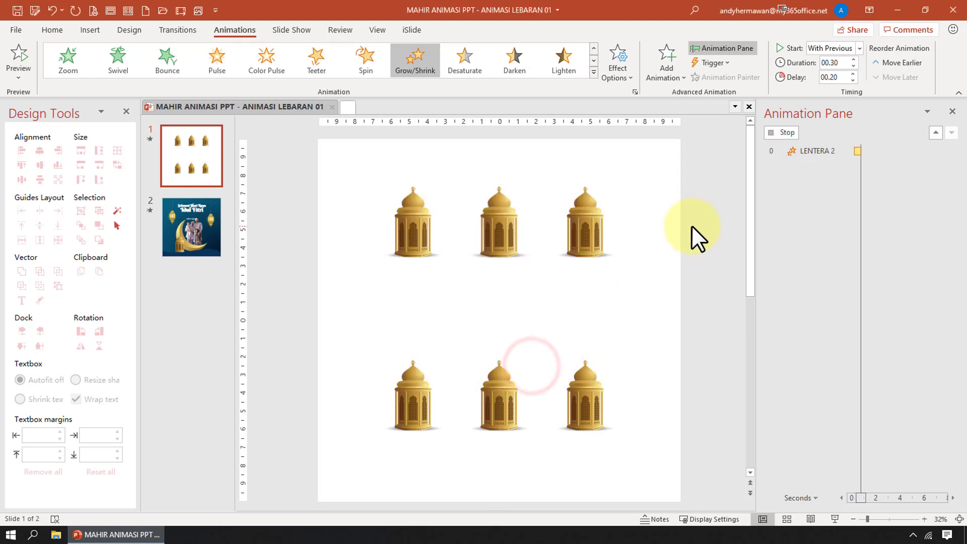
left_click(781, 133)
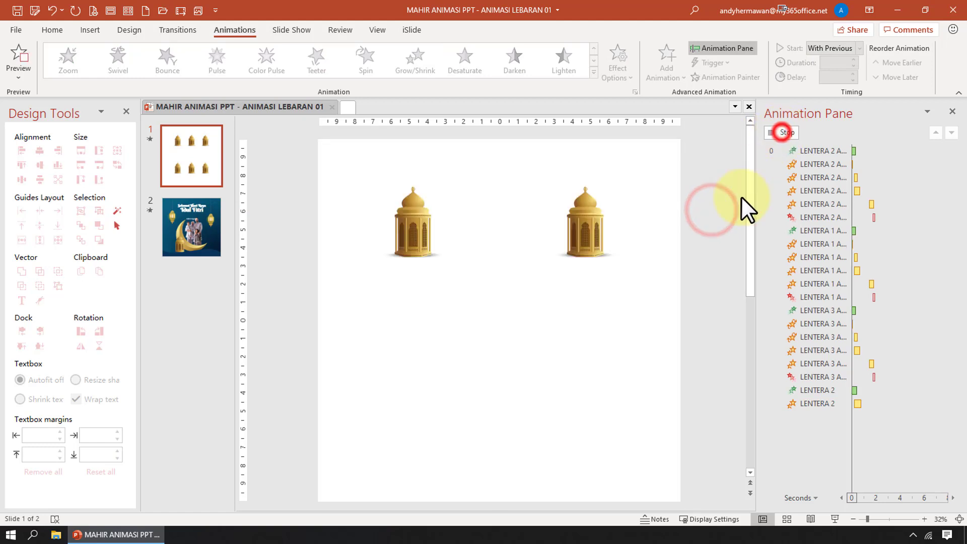
left_click(711, 216)
left_click(501, 224)
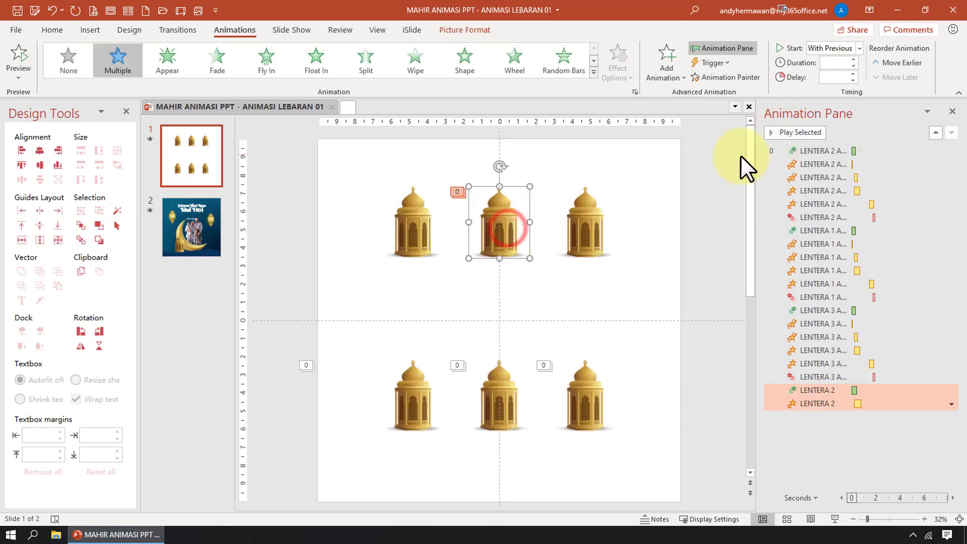
left_click(778, 135)
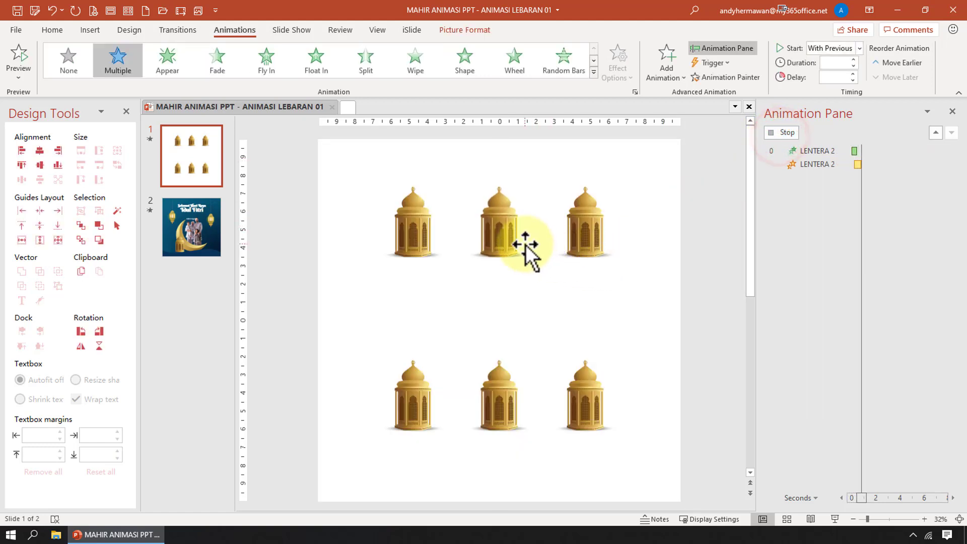
Add a Spin emphasis With Previous, move it up one place, and set 00.10 duration
left_click(680, 74)
left_click(822, 253)
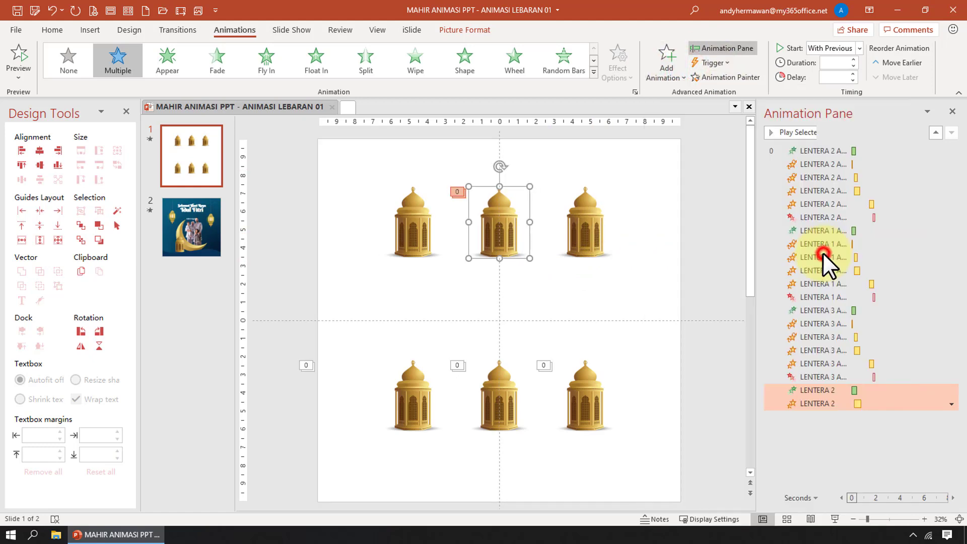
left_click(844, 50)
left_click(845, 74)
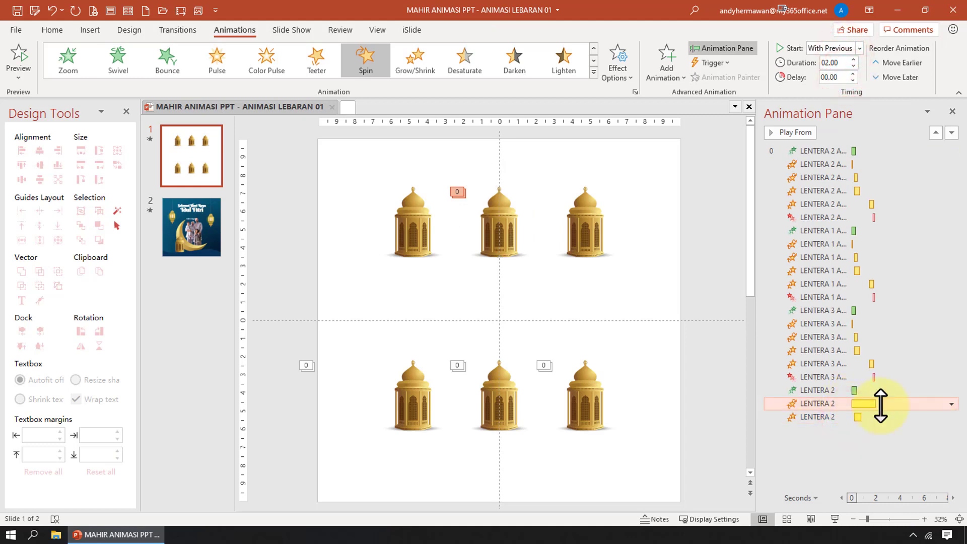
left_click_drag(847, 418, 881, 403)
left_click(838, 64)
type("0")
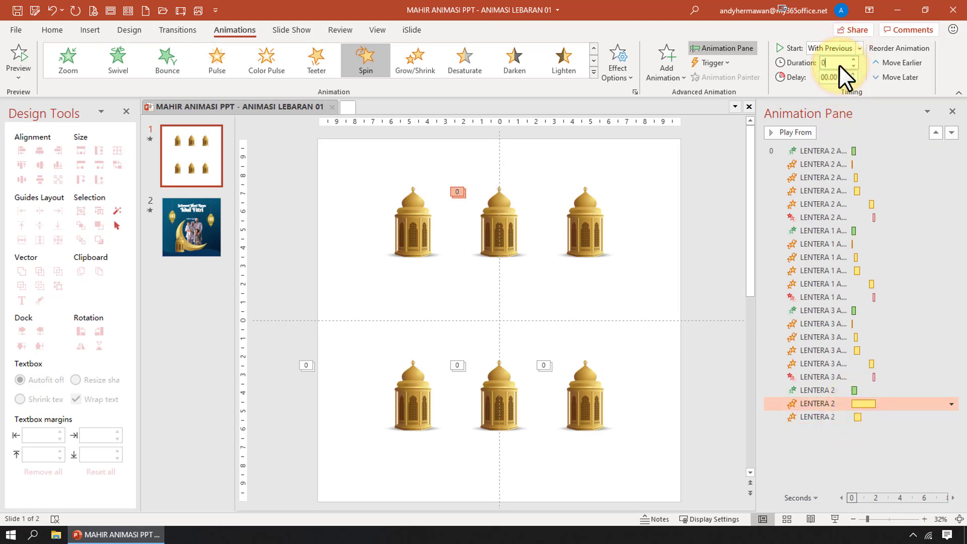
type("0.10")
key("Return")
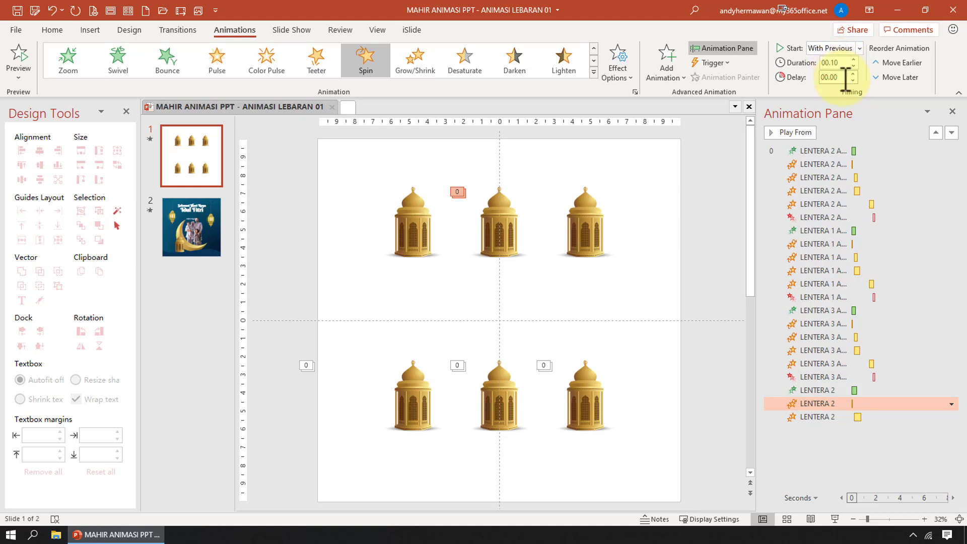
Set the Spin amount to a custom 13° Clockwise in Effect Options
left_click(951, 404)
left_click(923, 459)
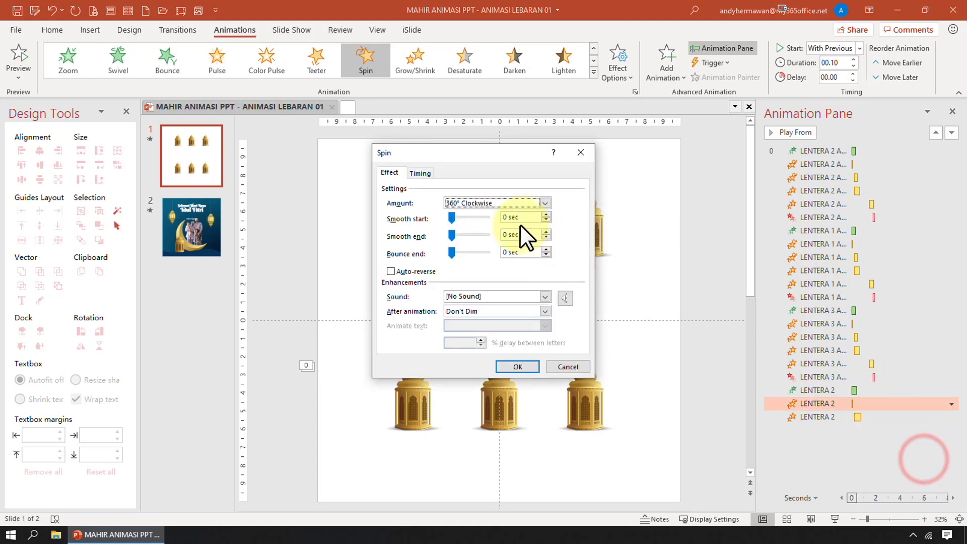
left_click(507, 206)
left_click(515, 271)
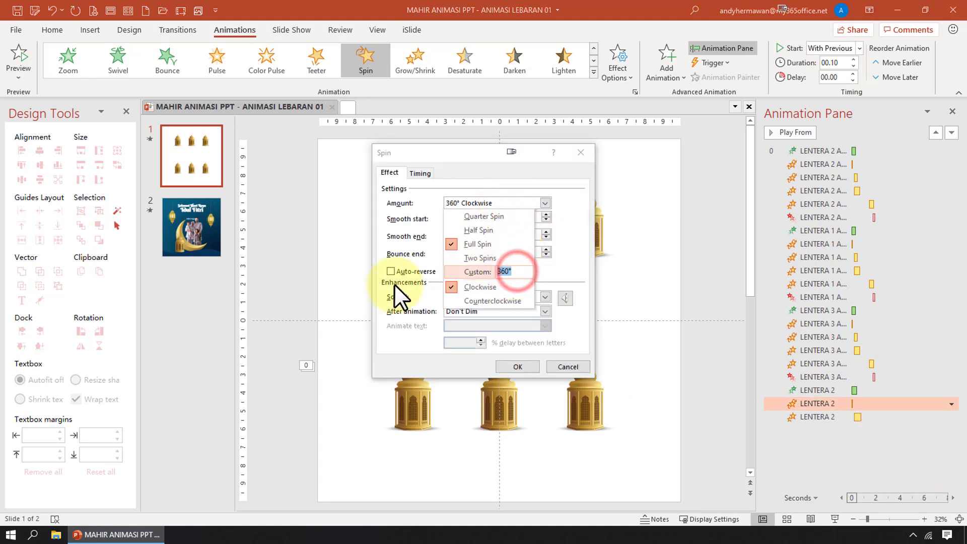
type("13")
key("Return")
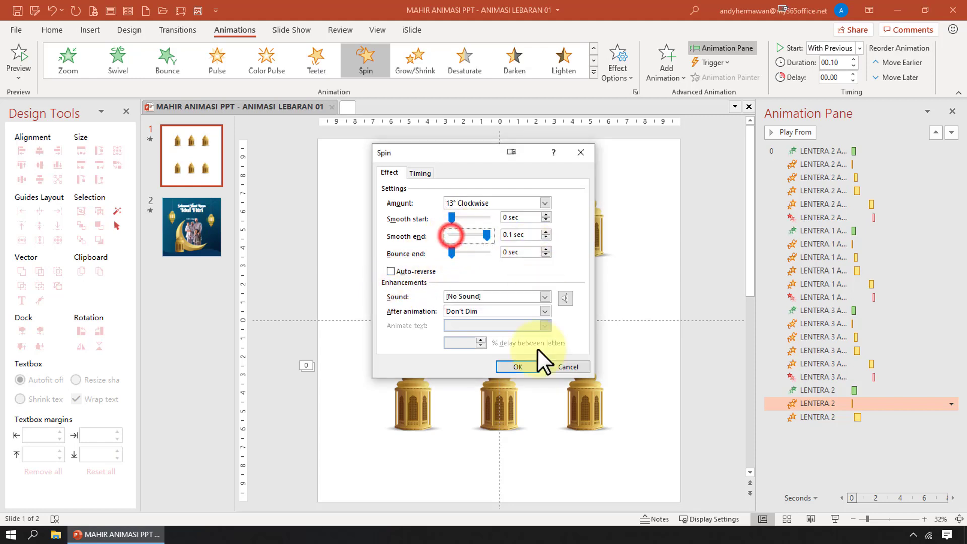
left_click(514, 367)
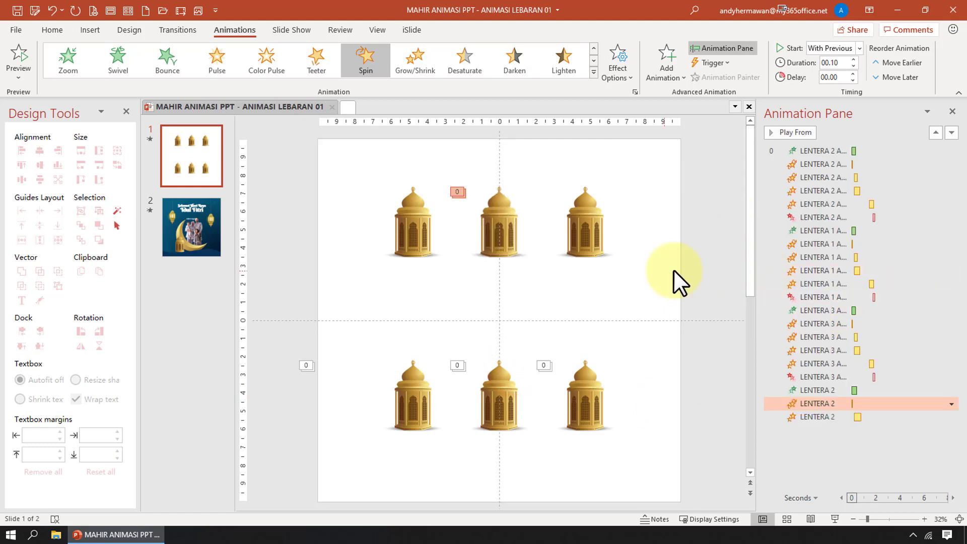
Add a second Spin emphasis With Previous, move it up one place, with 0.15 sec delay
left_click(678, 68)
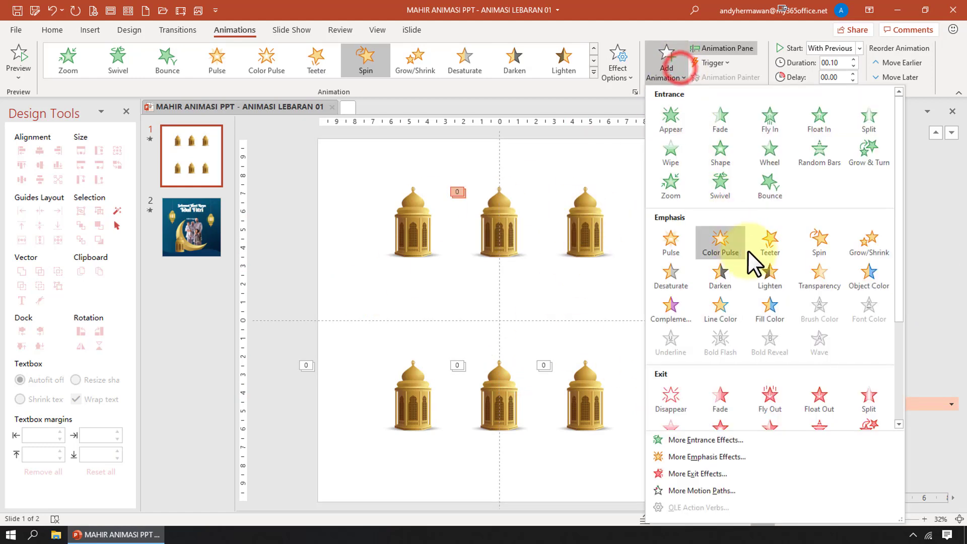
left_click(830, 253)
left_click(844, 50)
left_click(845, 70)
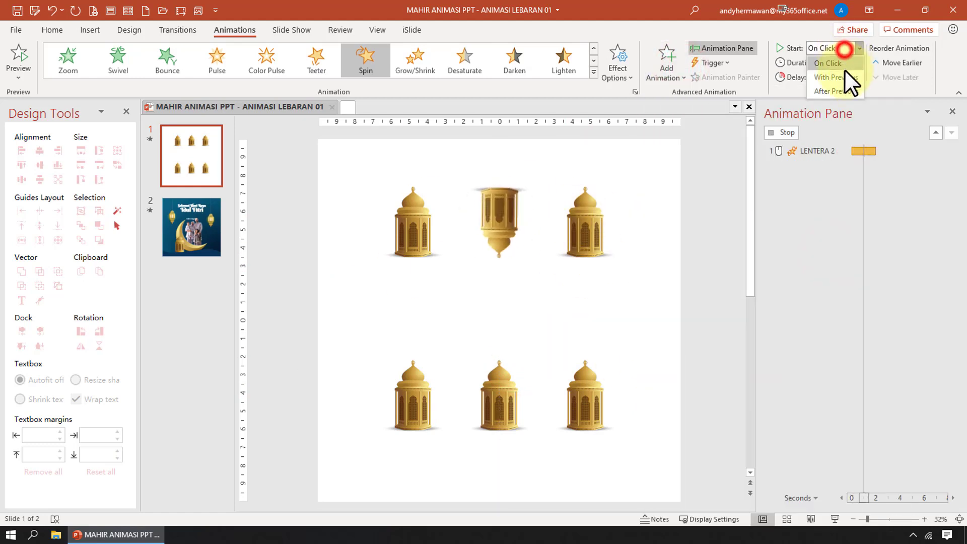
left_click(844, 76)
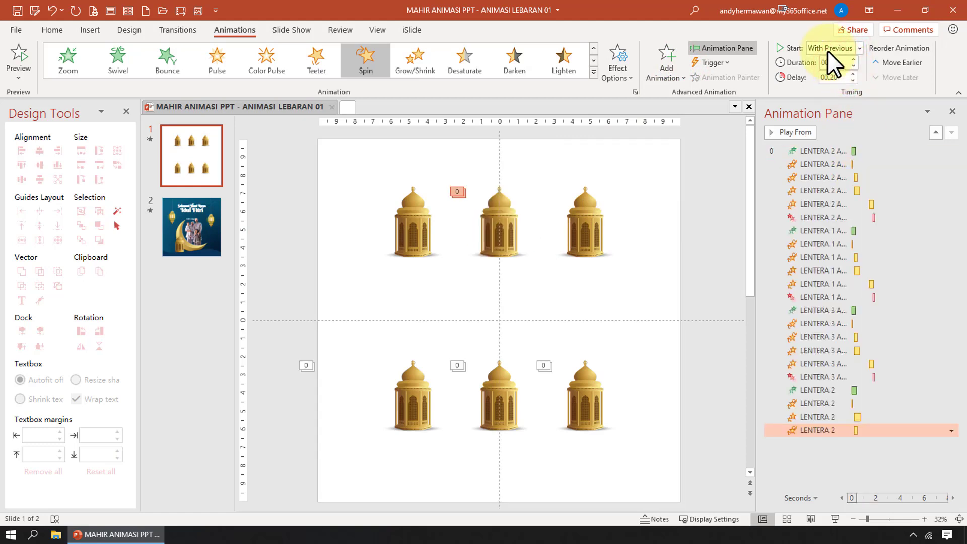
left_click_drag(842, 425, 845, 414)
type("00.15")
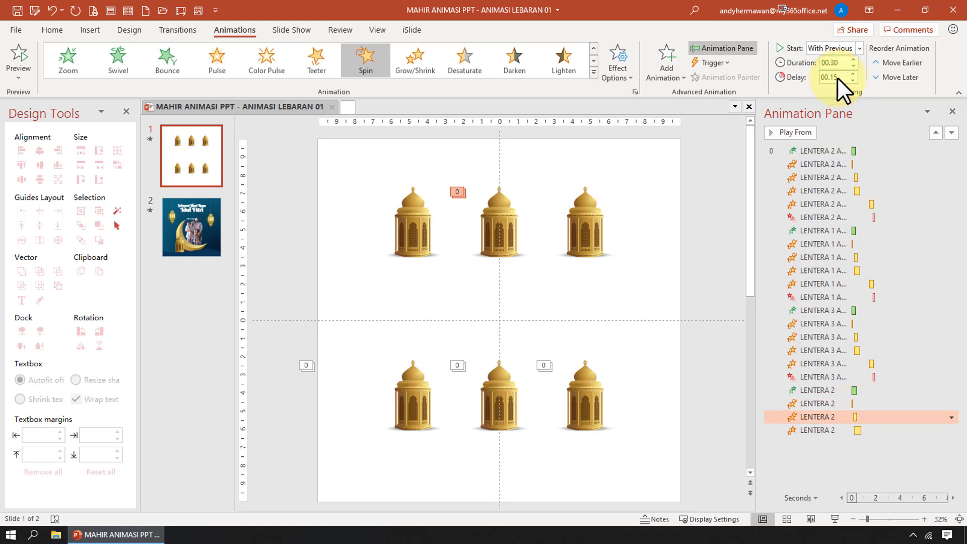
key("Return")
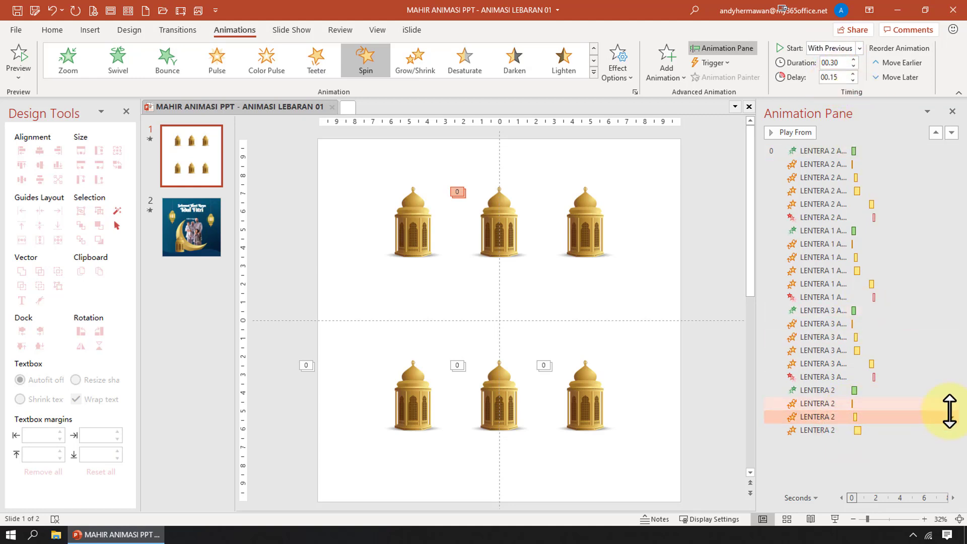
Make this Spin a custom 13° Counterclockwise turn with a 0.3 sec smooth end
right_click(950, 417)
left_click(923, 471)
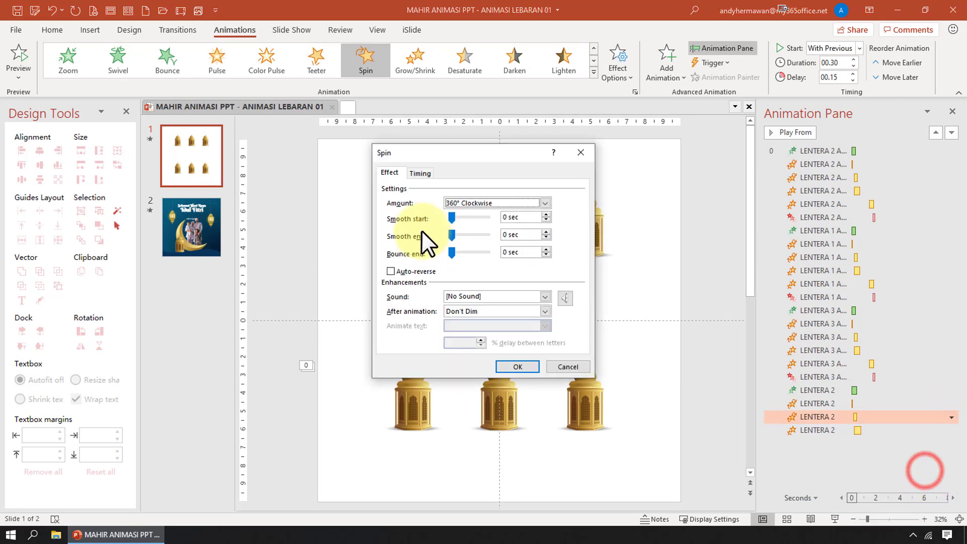
left_click_drag(452, 234, 512, 221)
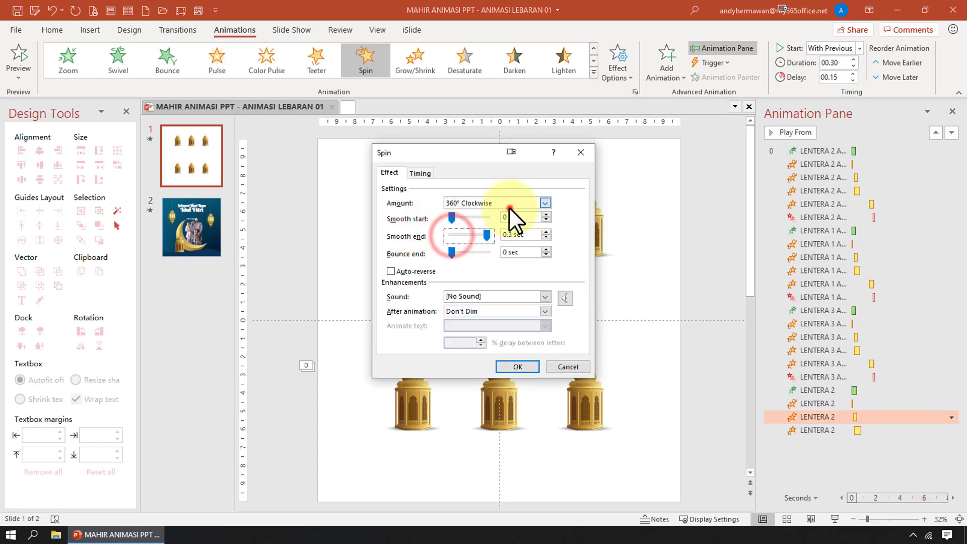
left_click(508, 207)
left_click(521, 271)
type("13")
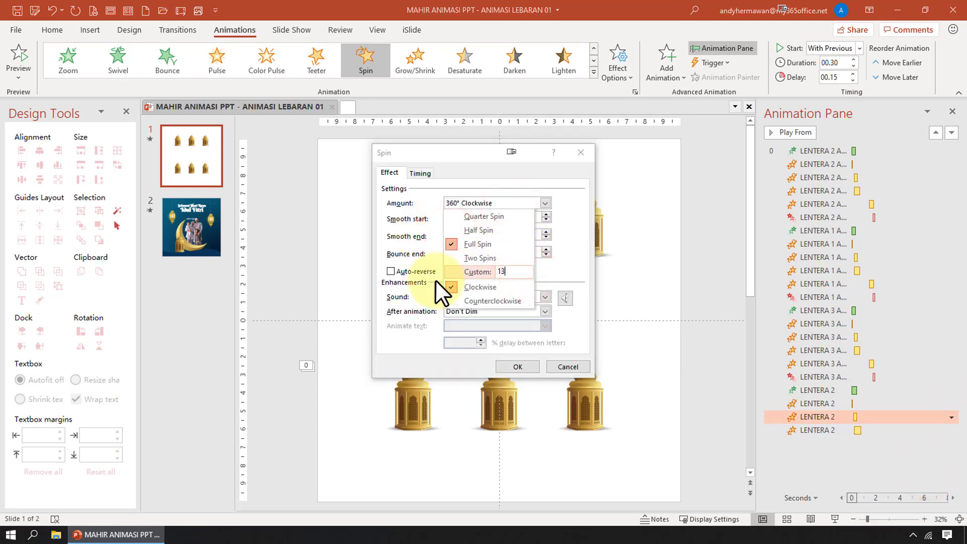
key("Return")
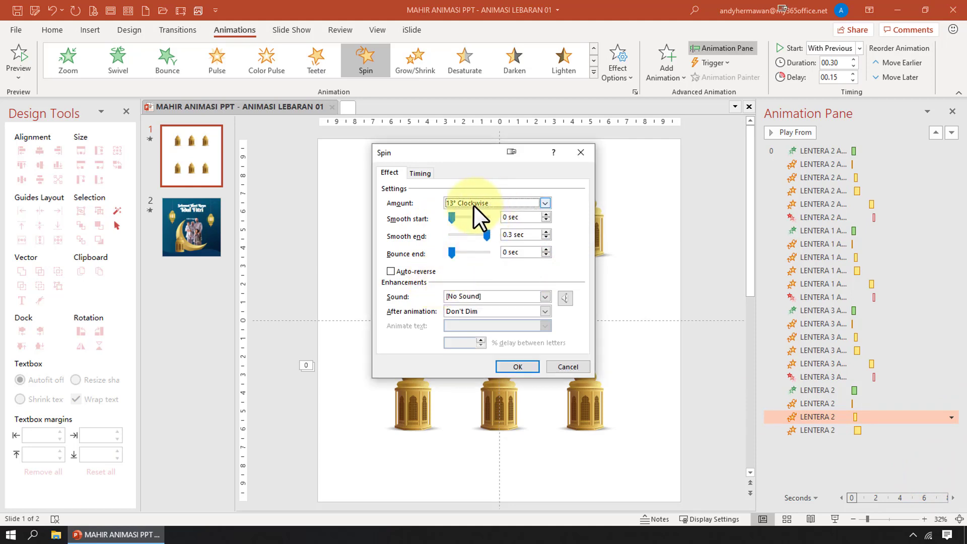
left_click(473, 205)
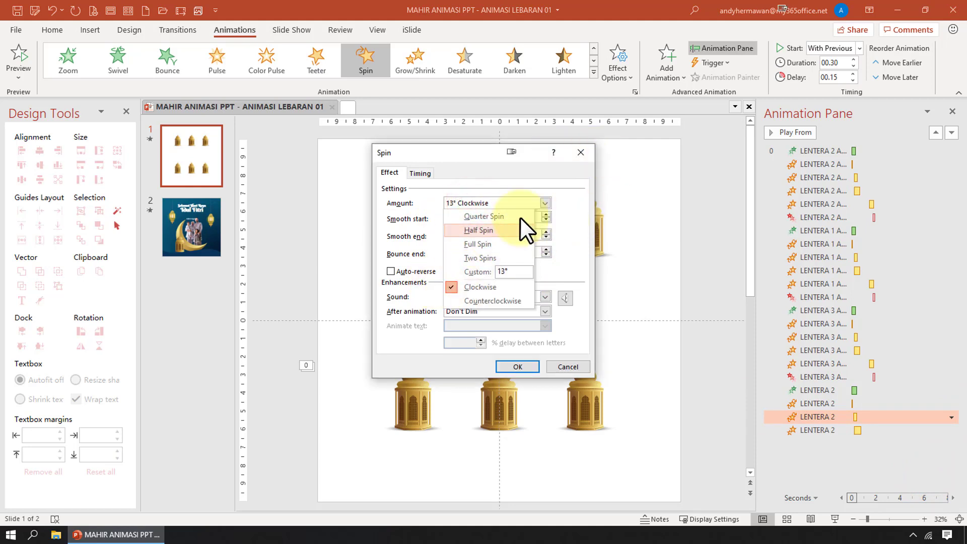
left_click(488, 300)
left_click(535, 366)
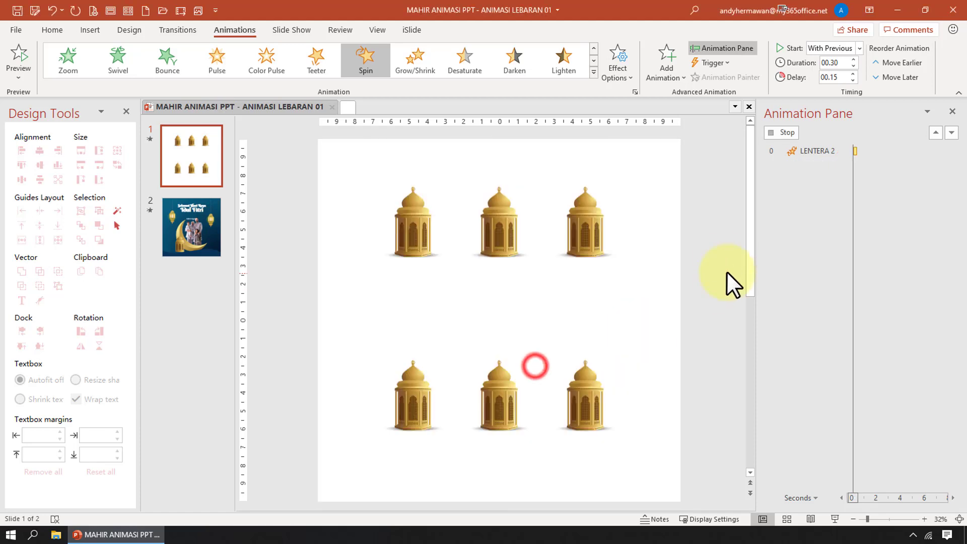
Preview the top-middle lantern, then lengthen the delay on one of its Spin effects
left_click(705, 250)
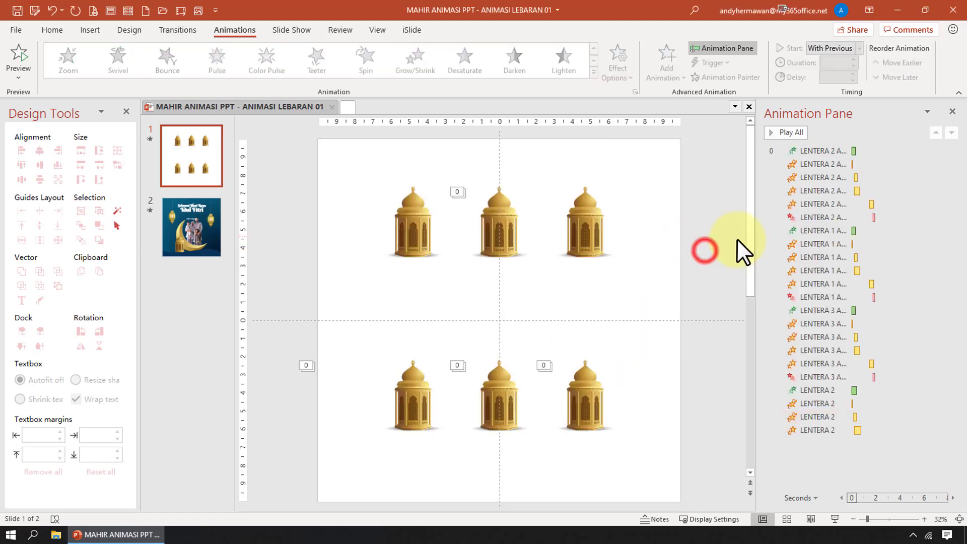
left_click(497, 222)
left_click(787, 132)
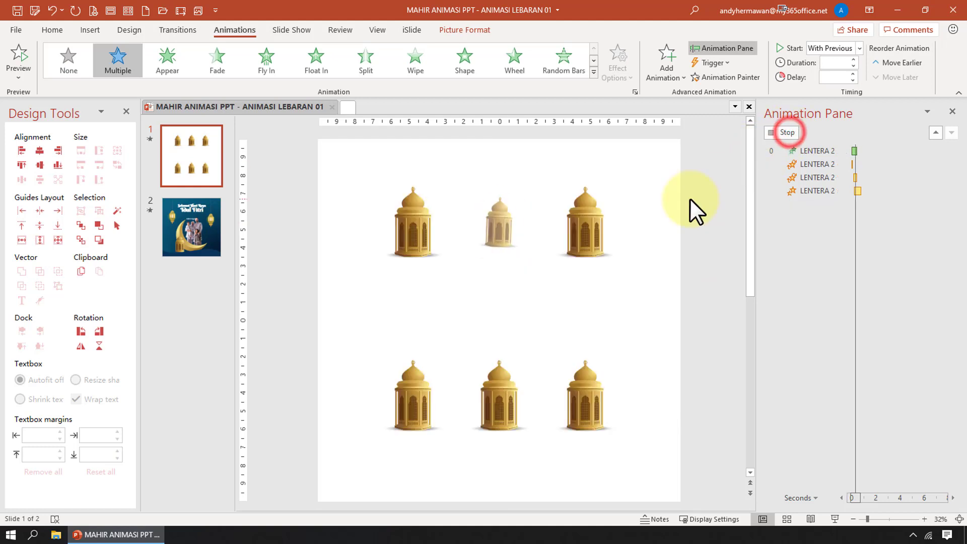
left_click(690, 198)
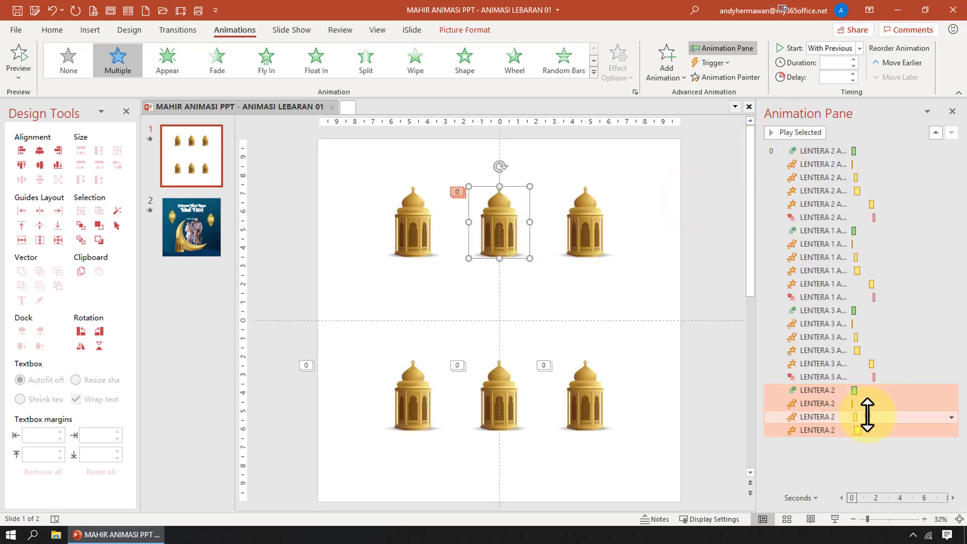
left_click(867, 416)
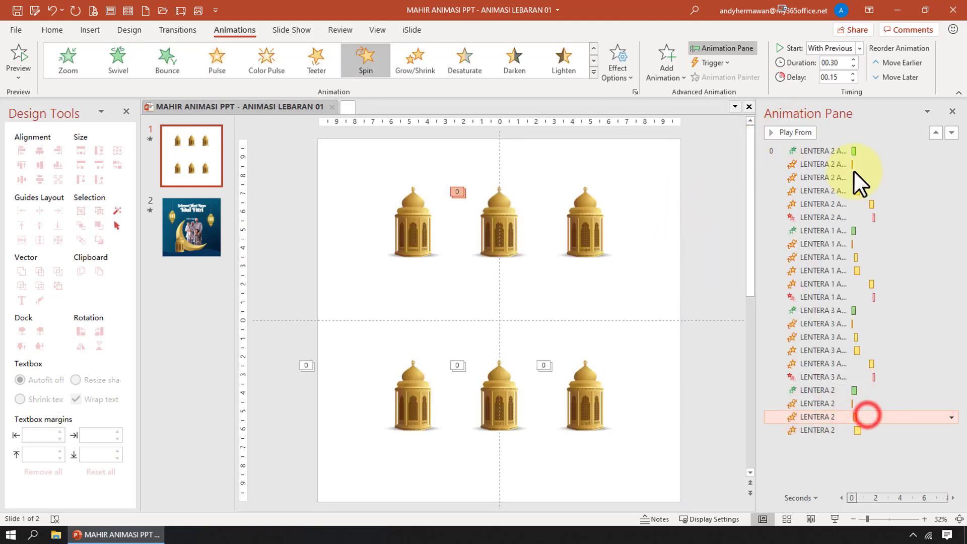
left_click(853, 71)
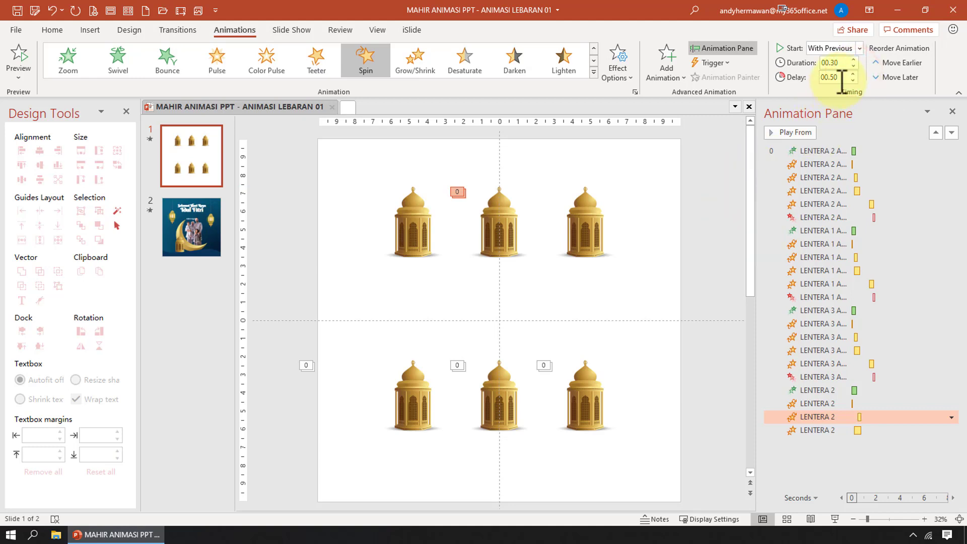
key("Return")
type("00.3")
key("Return")
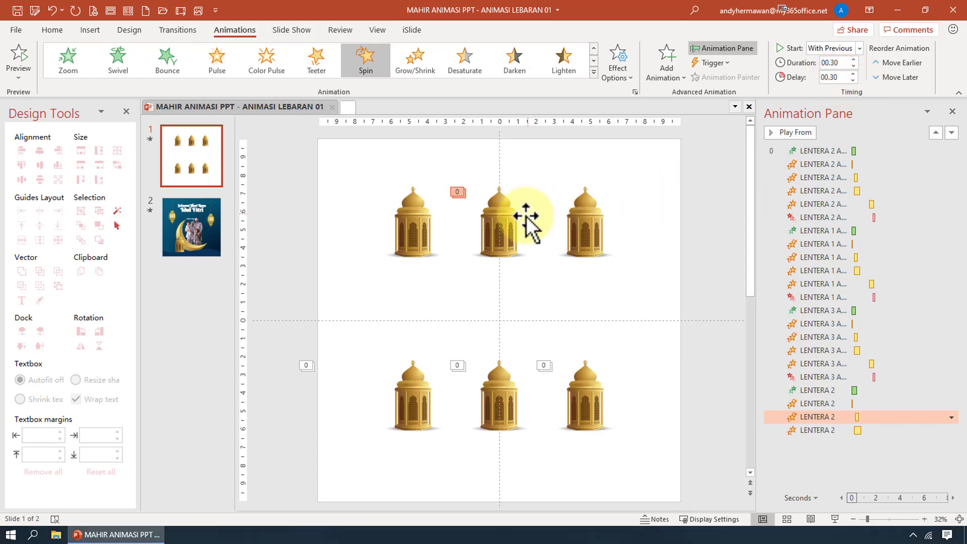
Retime the third Spin to 00.40 duration and 00.20 delay, previewing the swing
left_click(491, 222)
left_click(796, 128)
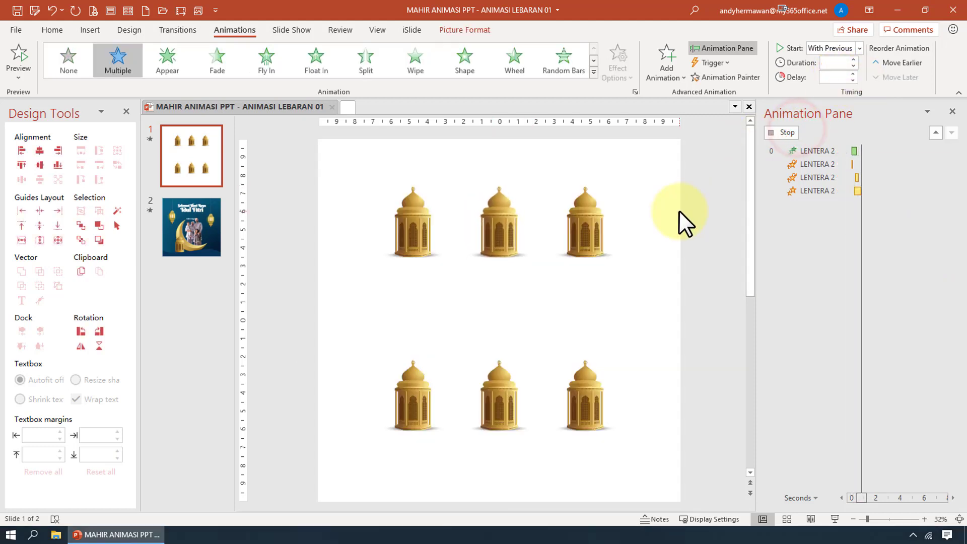
left_click(784, 132)
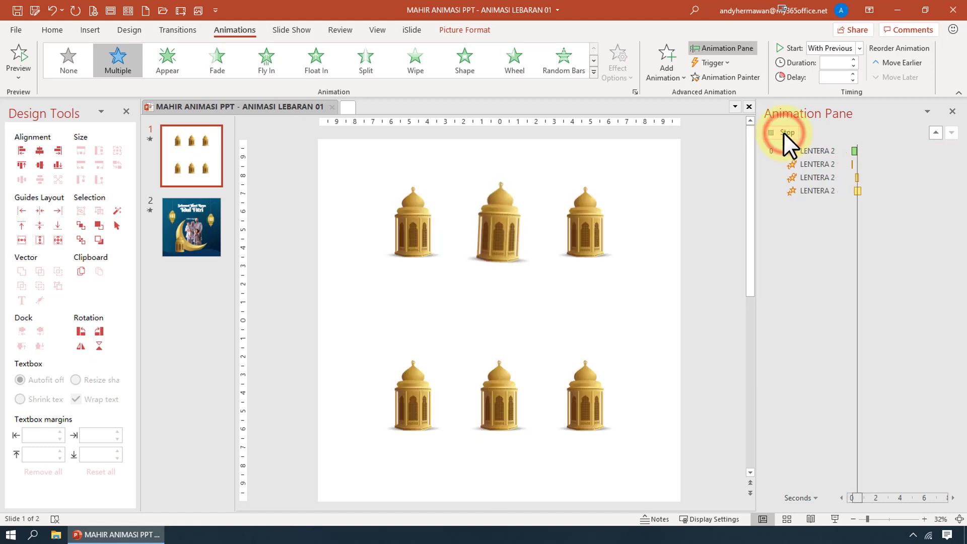
left_click(510, 219)
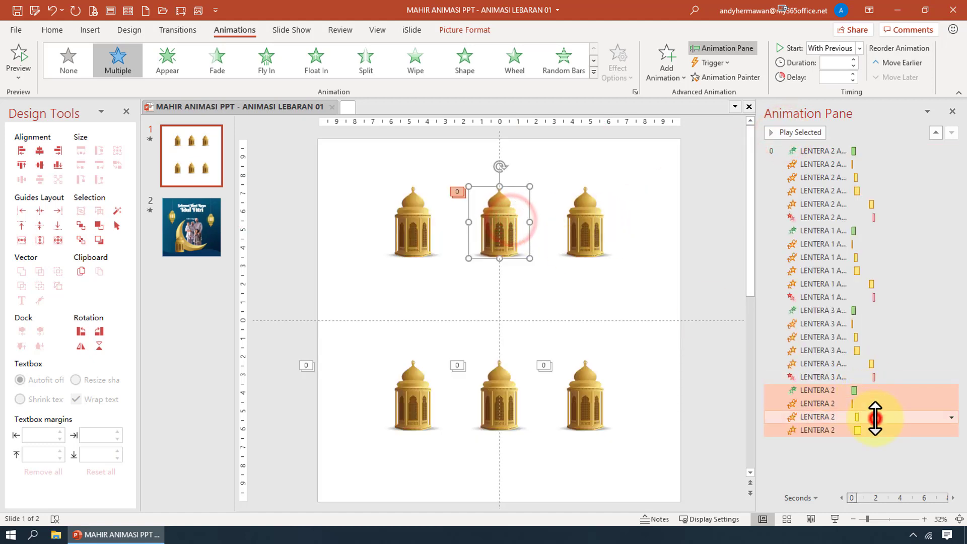
left_click(875, 417)
left_click(839, 77)
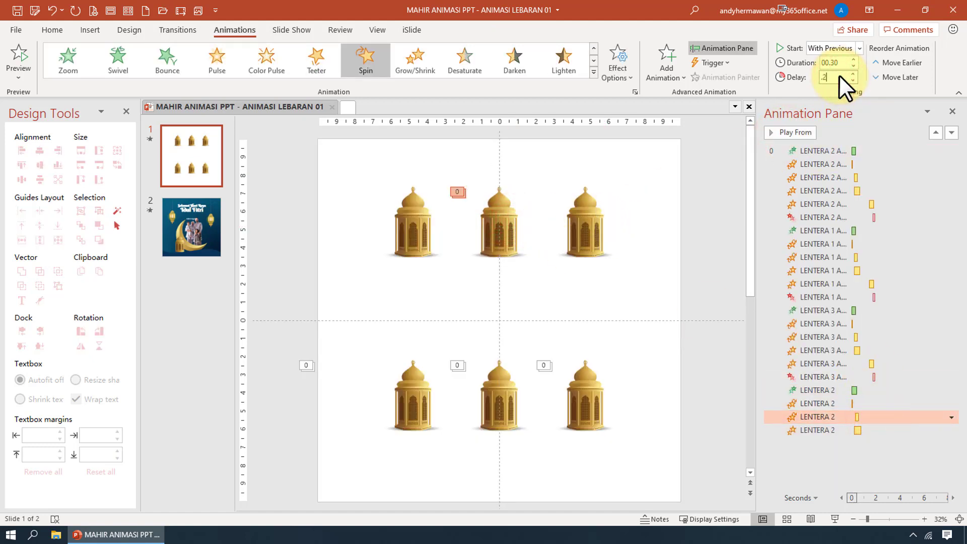
left_click(844, 62)
type("00.4")
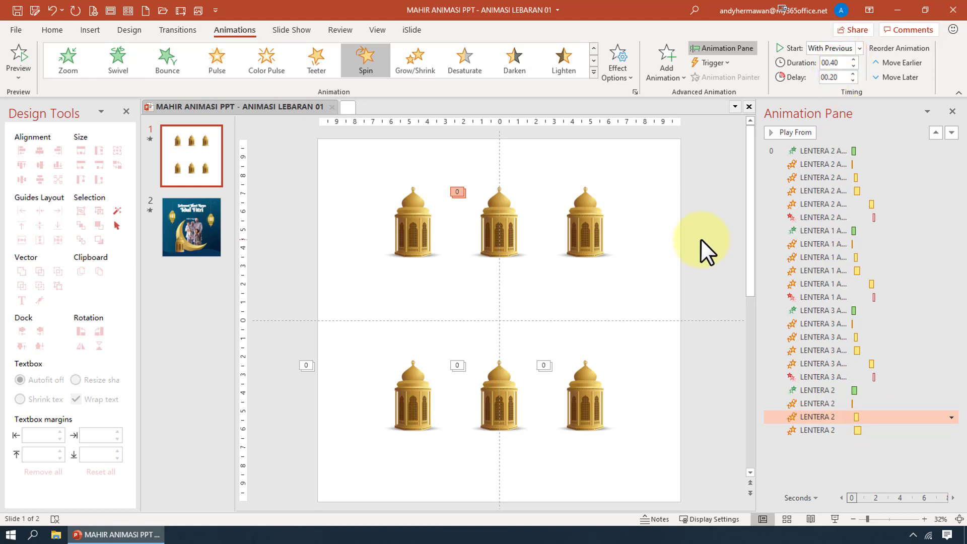
left_click(508, 223)
left_click(799, 132)
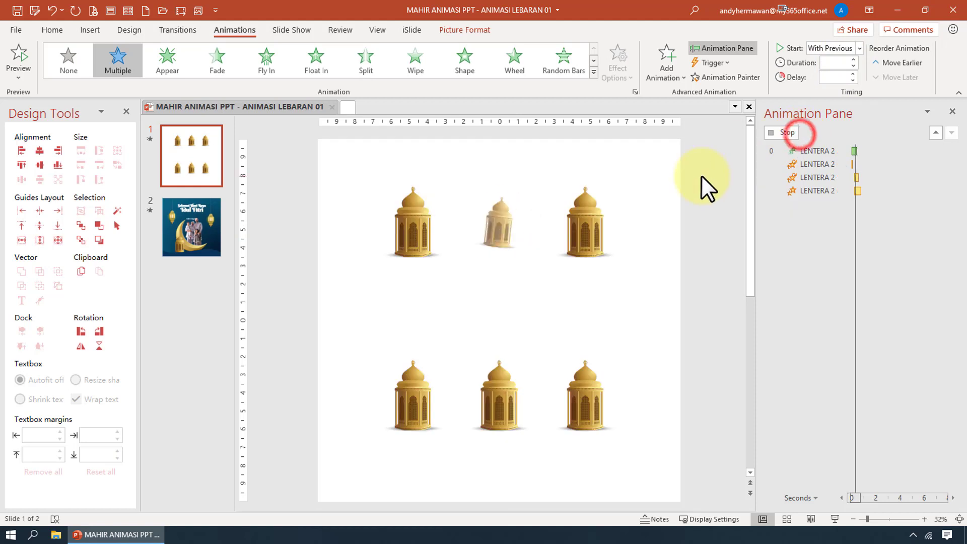
left_click(794, 131)
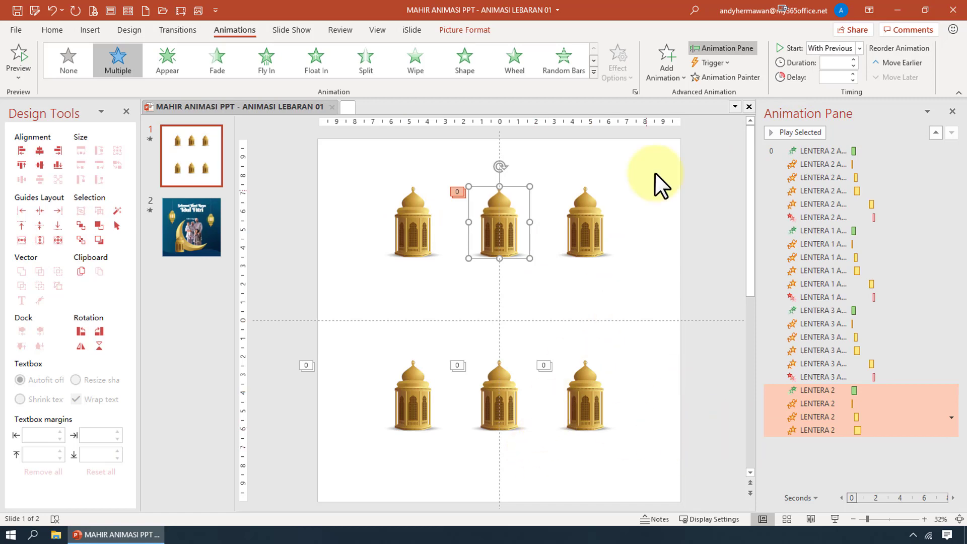
Add a Grow/Shrink emphasis to the top-middle lantern with a 0.4-second duration
left_click(681, 76)
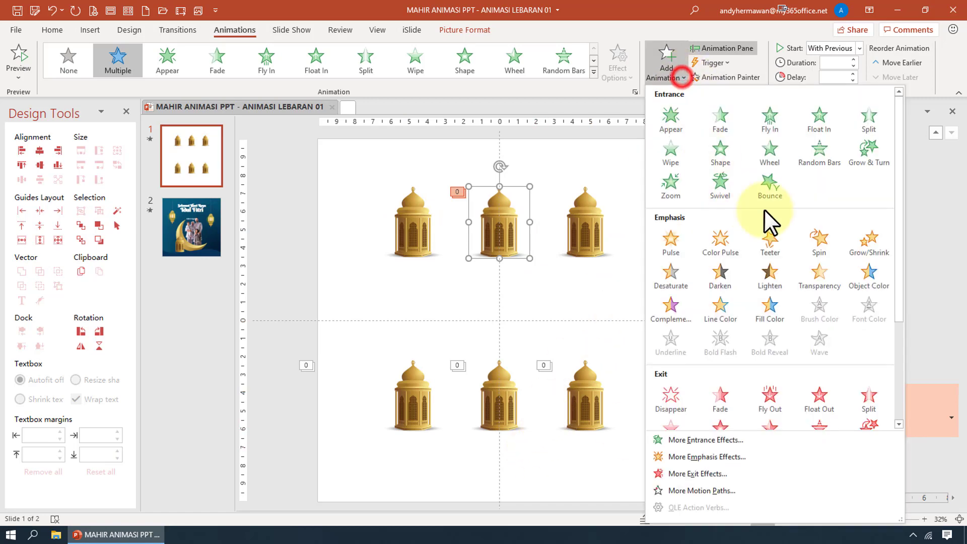
left_click(856, 249)
left_click(840, 63)
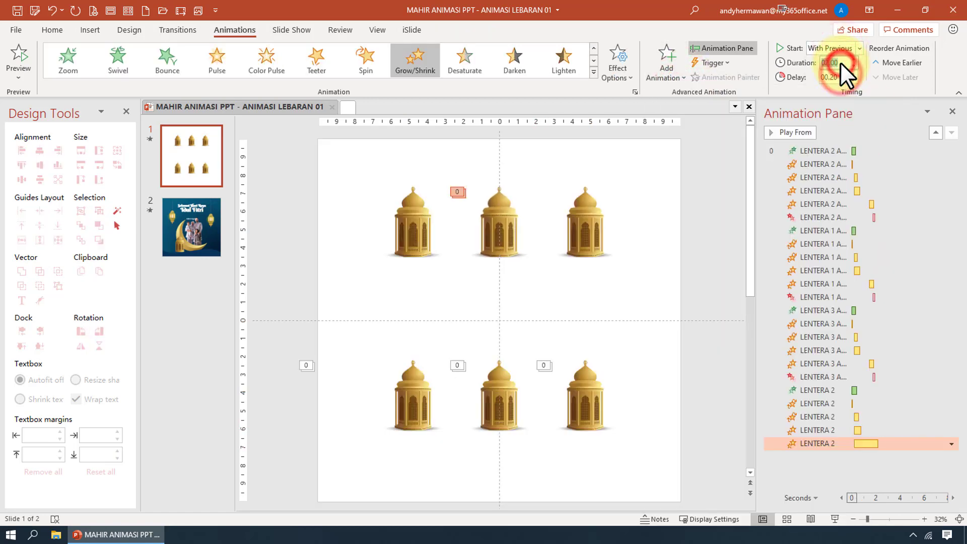
type(".4")
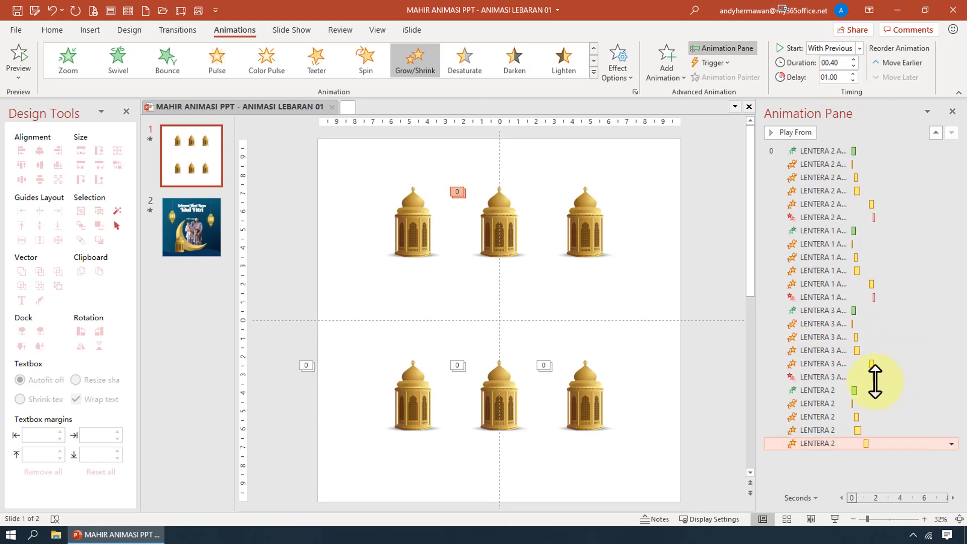
Set the Grow/Shrink size to a custom 115% with a smooth end
left_click(951, 443)
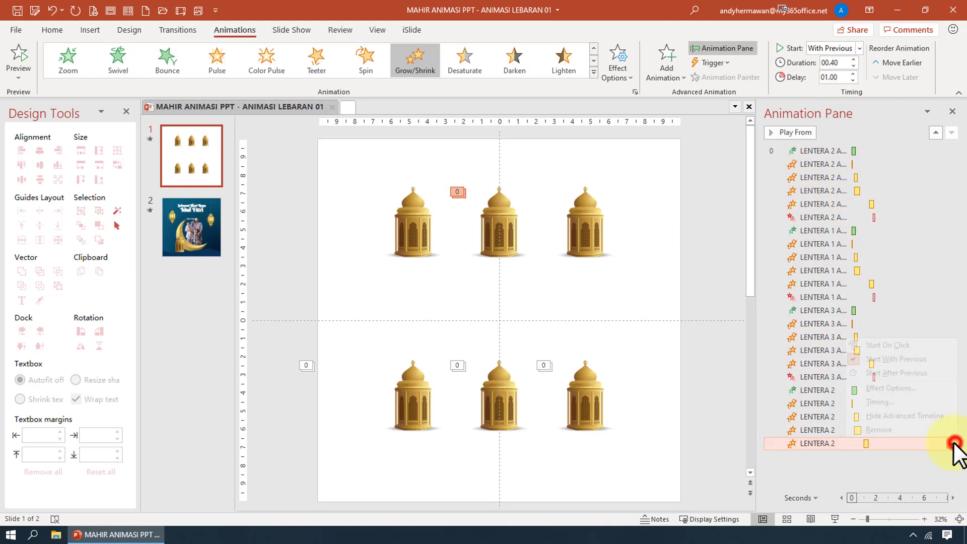
left_click(930, 392)
left_click(461, 201)
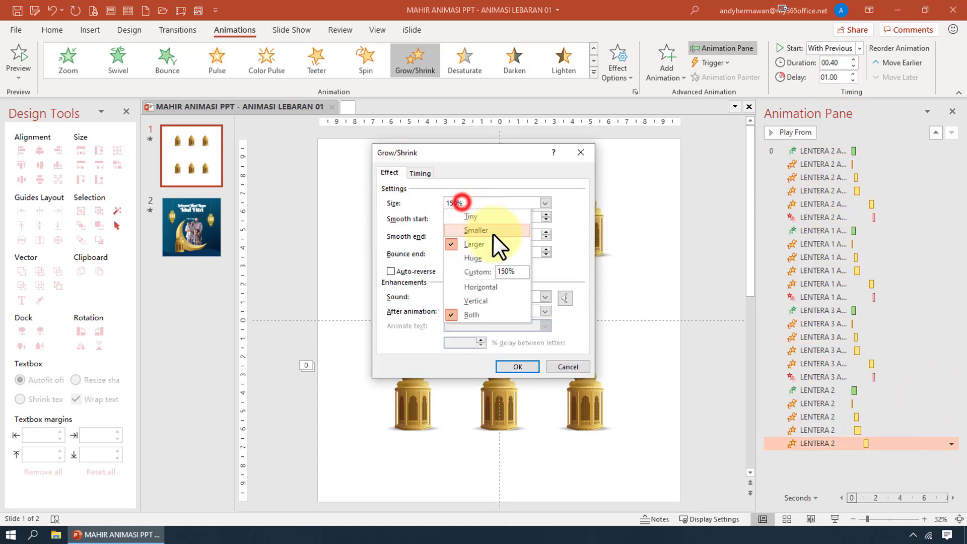
left_click(524, 271)
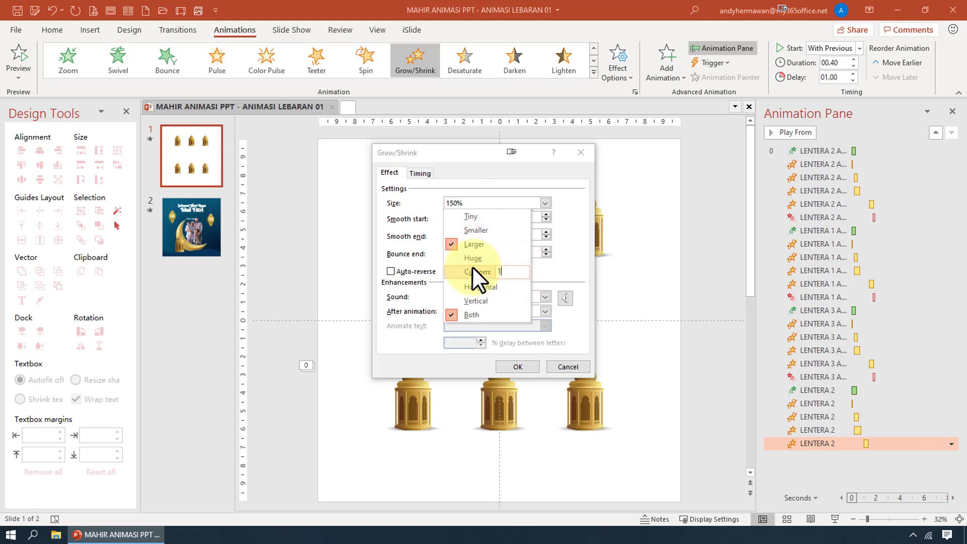
type("115")
key("Return")
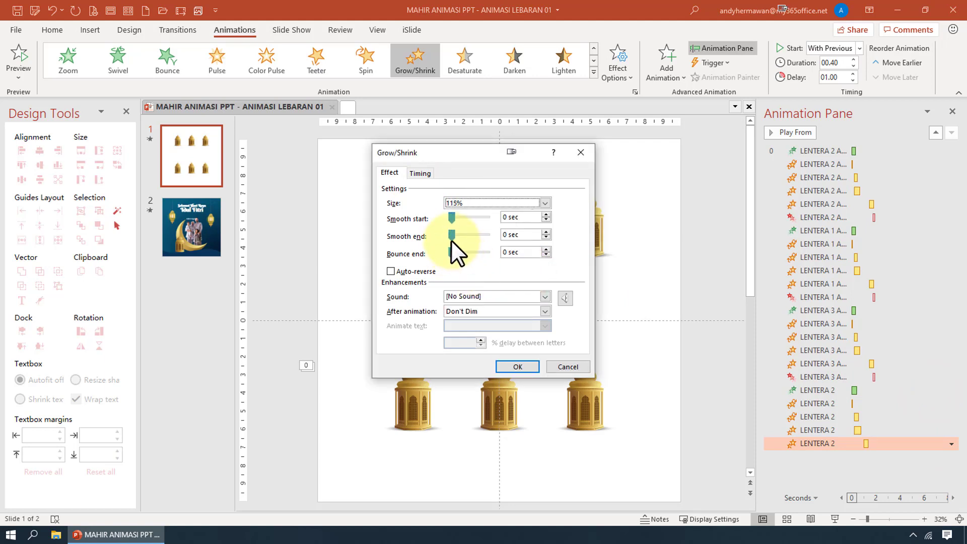
left_click_drag(452, 241, 463, 239)
left_click(527, 370)
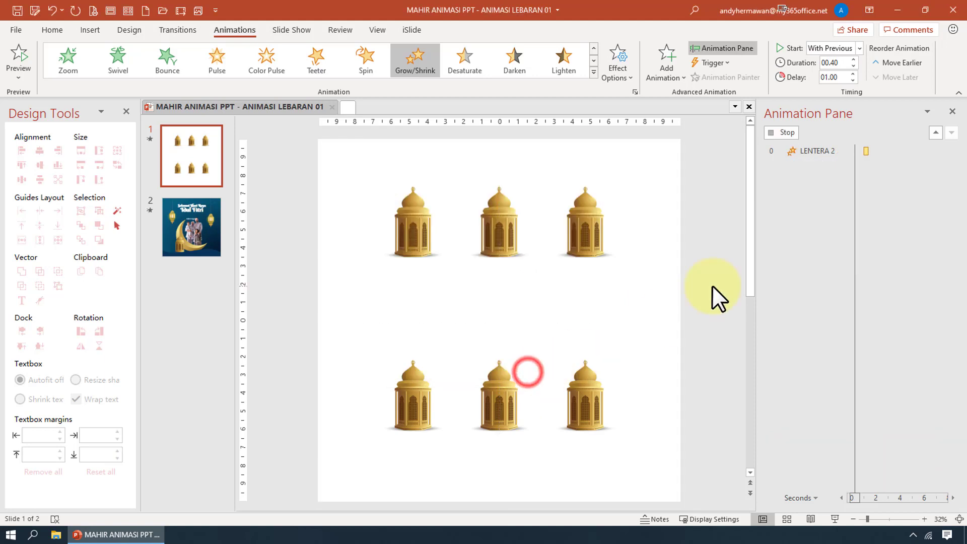
Add a Zoom exit to the top-middle lantern, With Previous, 0.3 s duration, 1.2 s delay
left_click(671, 71)
scroll(775, 353, "down", 3)
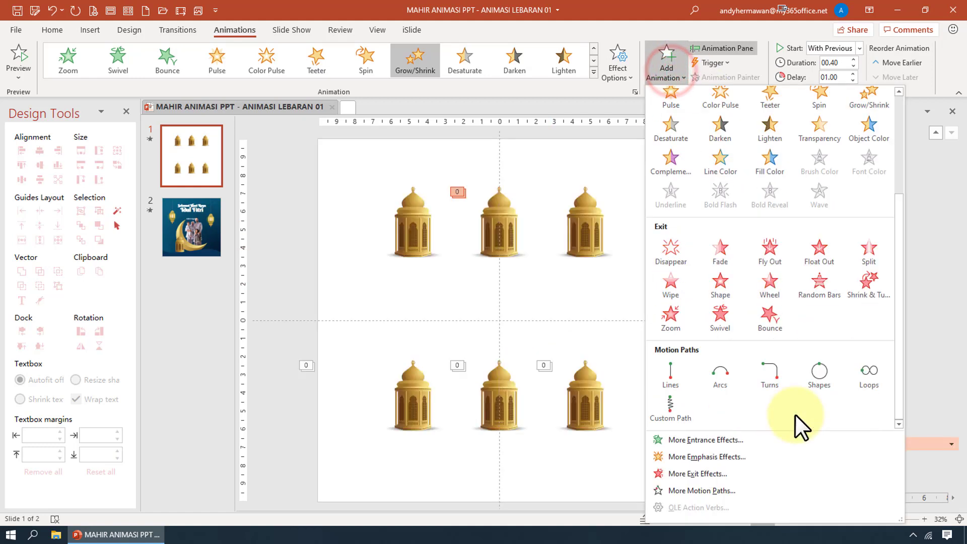
left_click(685, 320)
left_click(833, 45)
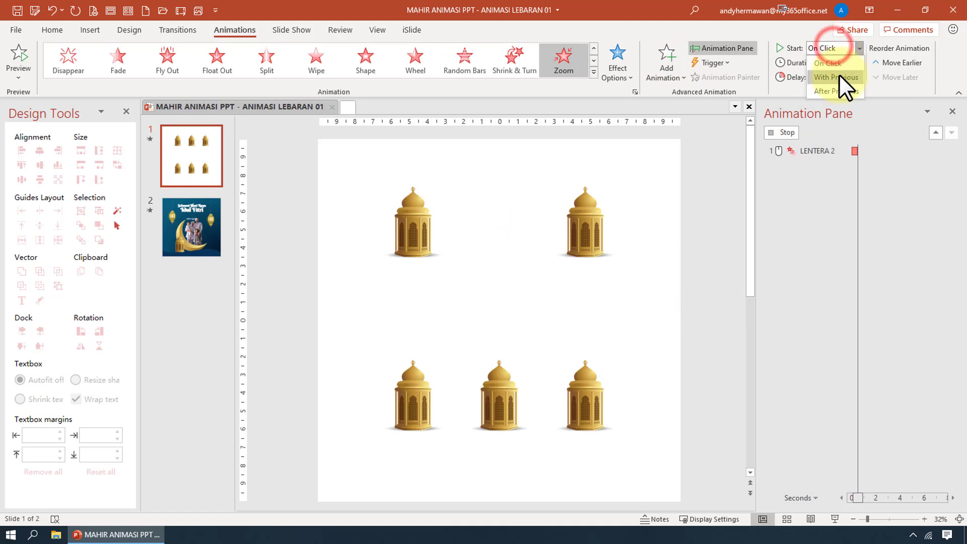
left_click(839, 77)
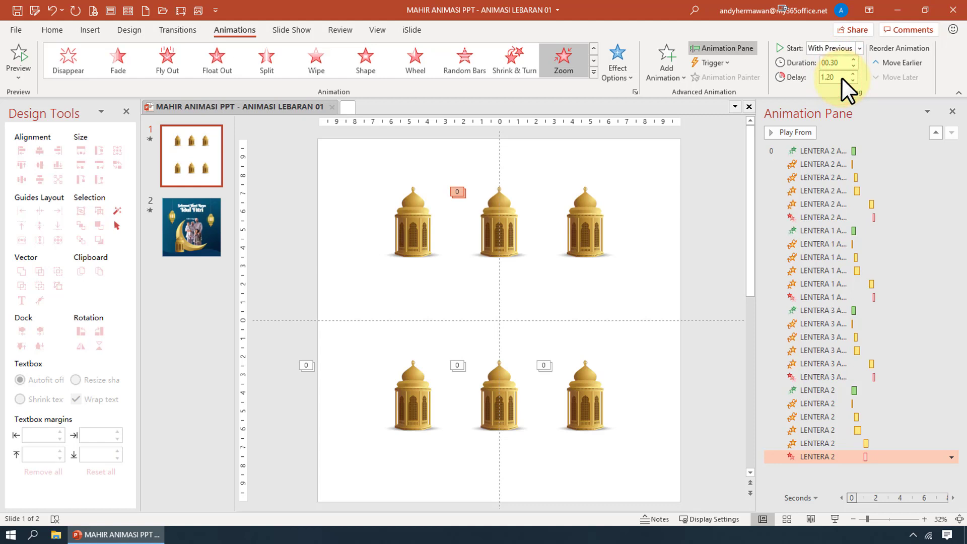
left_click(951, 456)
left_click(928, 406)
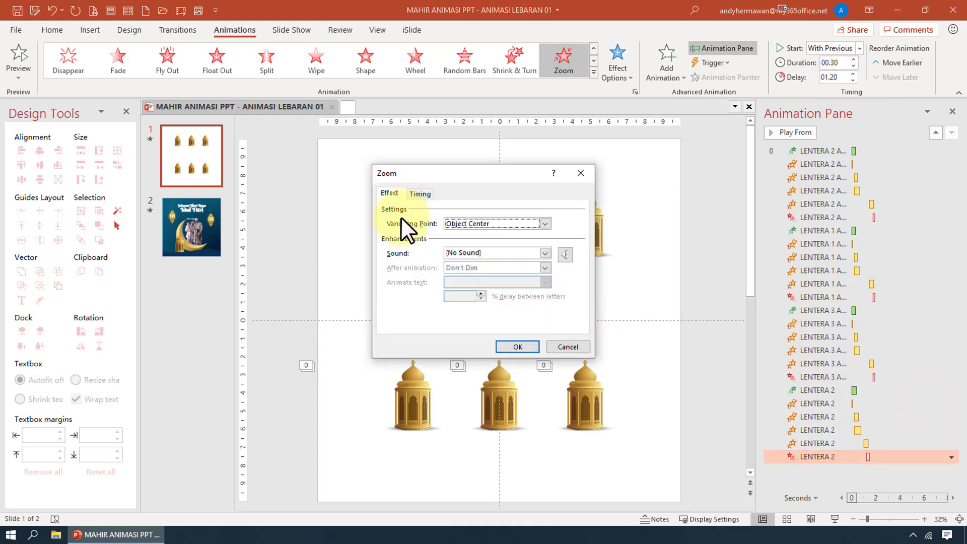
left_click(498, 225)
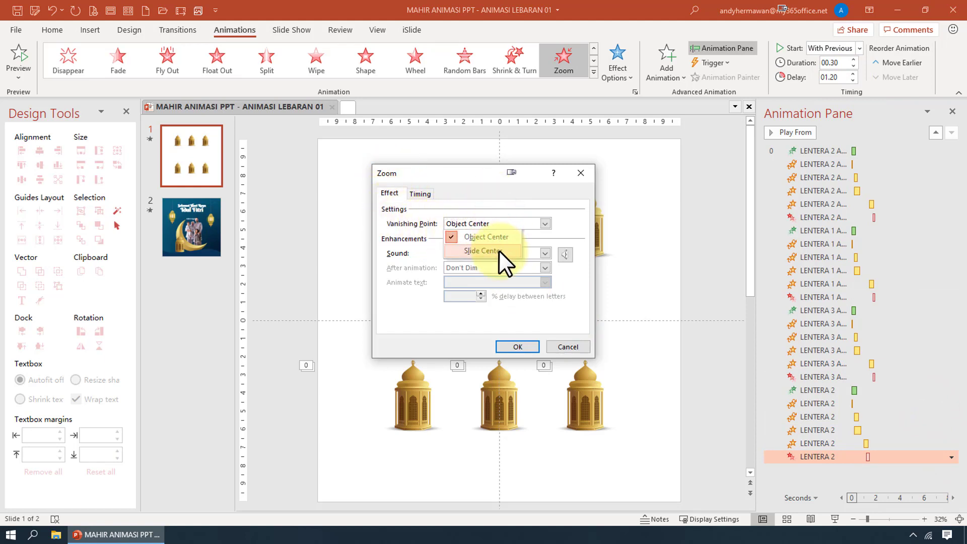
left_click(586, 349)
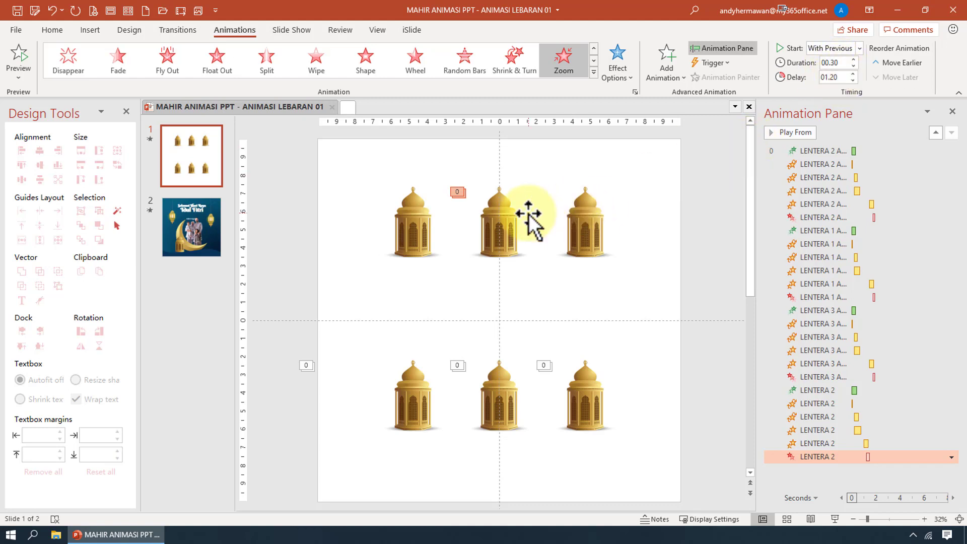
Set the top-middle lantern's Zoom exit duration to 0.25 seconds and preview it
left_click(499, 219)
left_click(802, 134)
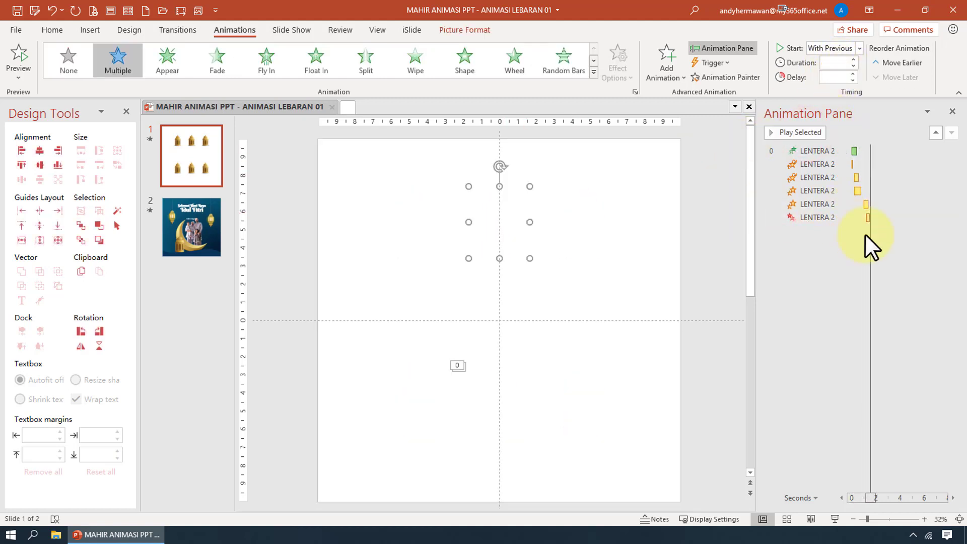
left_click(902, 453)
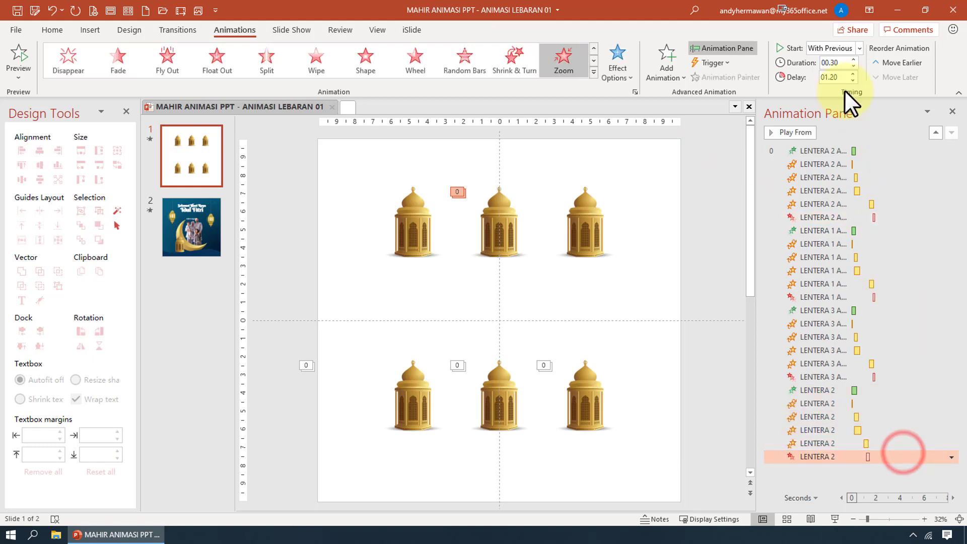
left_click(840, 62)
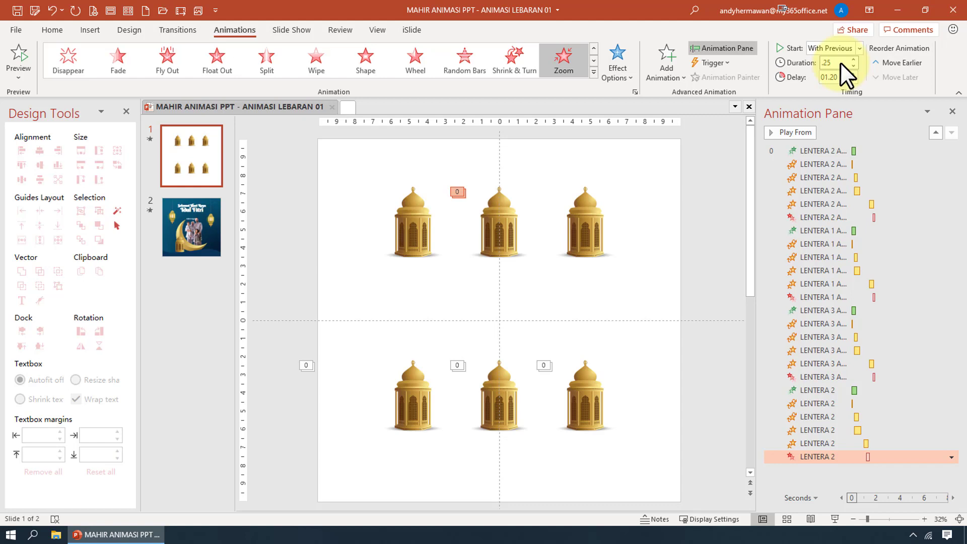
left_click(515, 224)
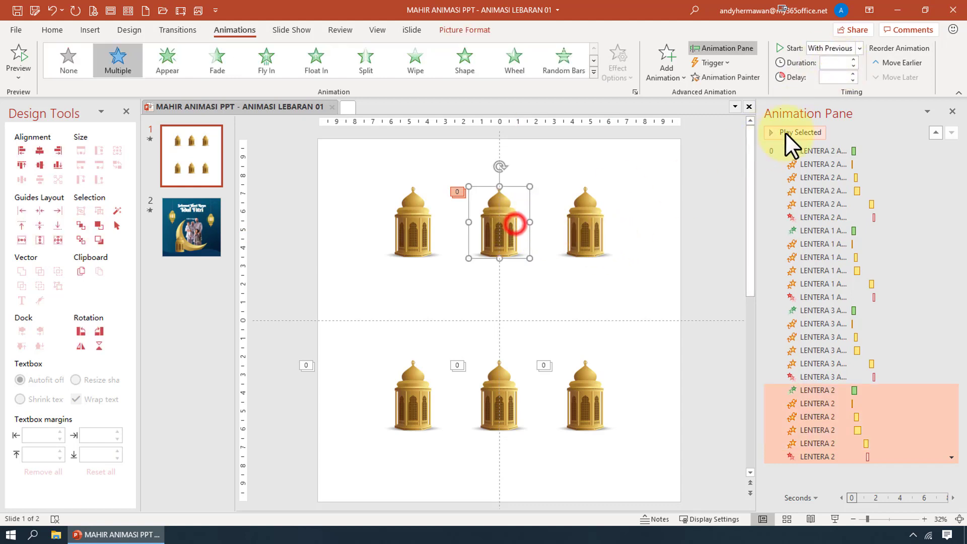
left_click(786, 132)
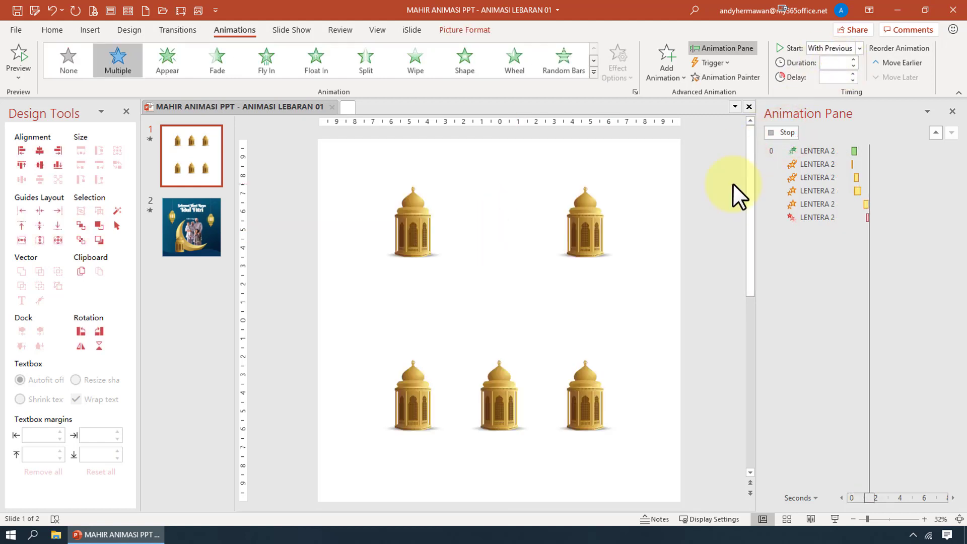
Reselect the middle top lantern and bring up the Add Animation gallery
left_click(734, 187)
left_click(510, 222)
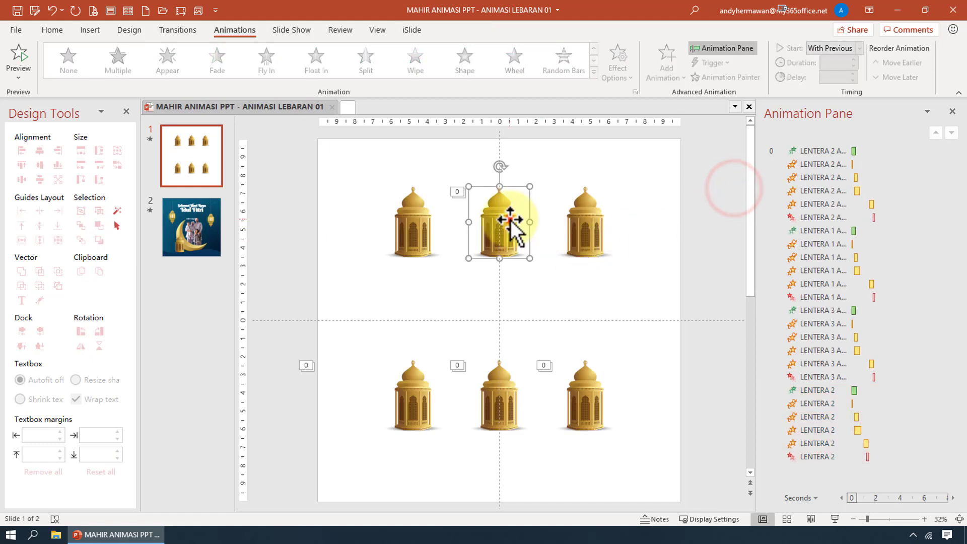
left_click(667, 63)
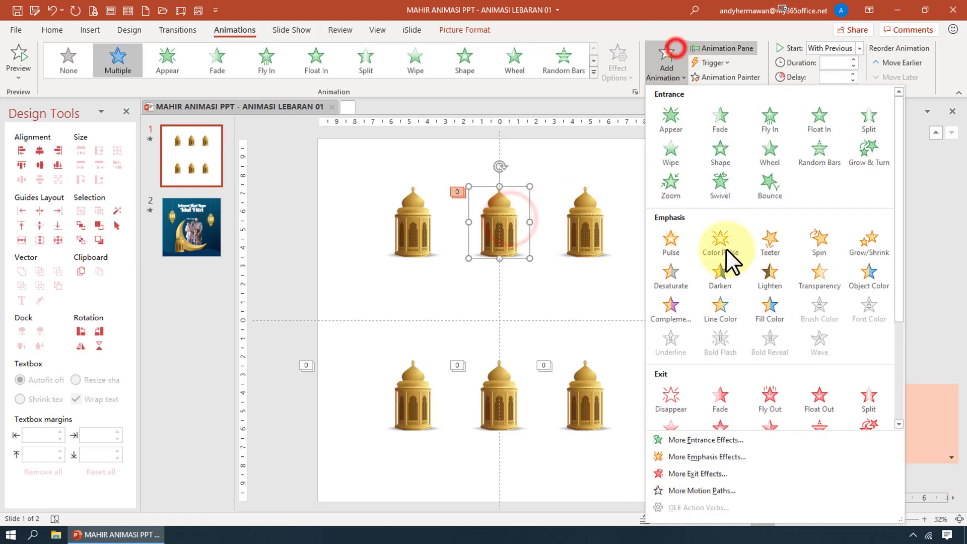
Add a Spin before the Zoom exit with 1 s delay and 0.3 s duration, then preview
left_click(818, 249)
left_click(830, 77)
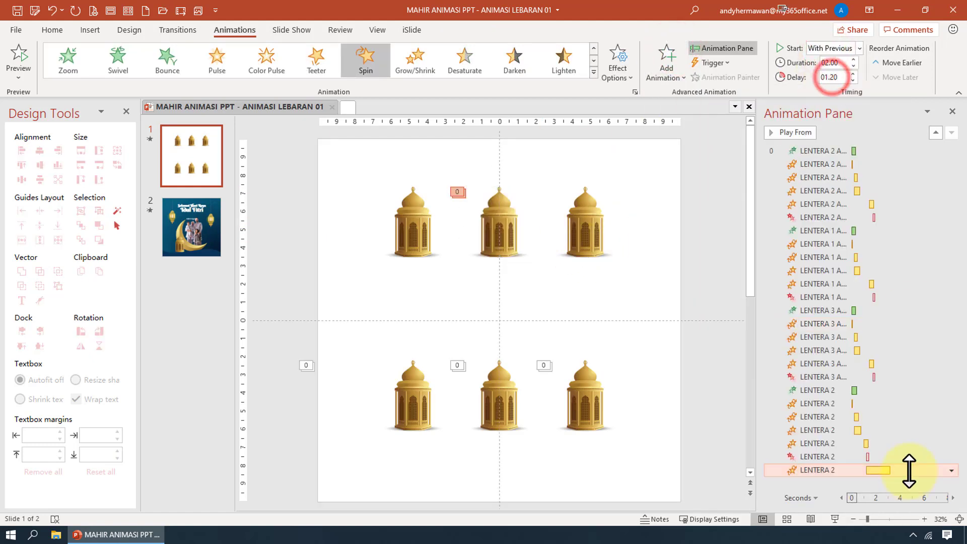
left_click_drag(909, 471, 910, 457)
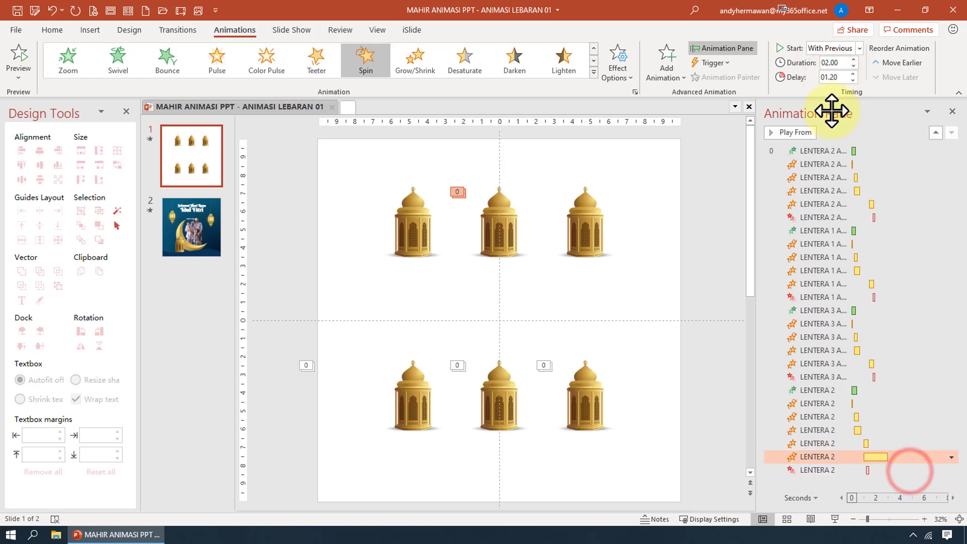
double_click(842, 63)
type("00.3")
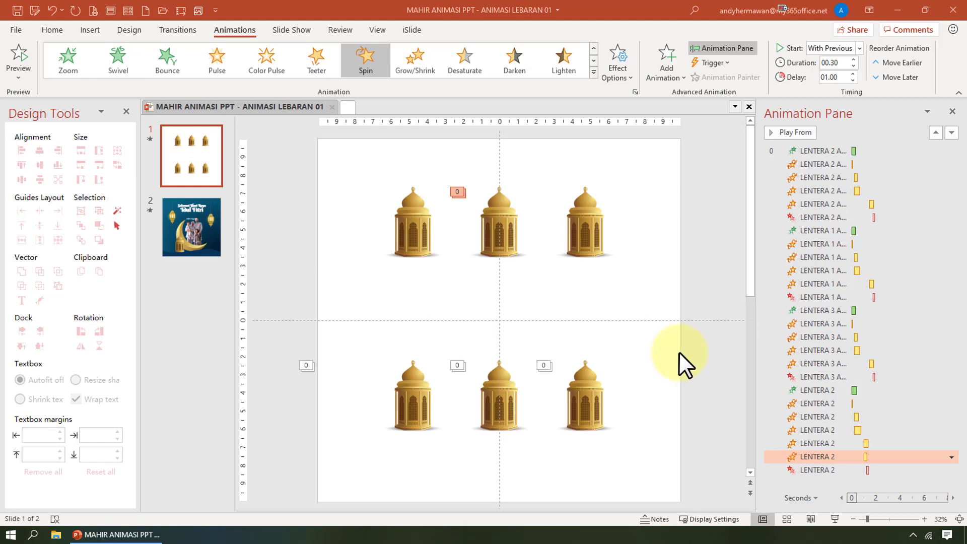
left_click(507, 244)
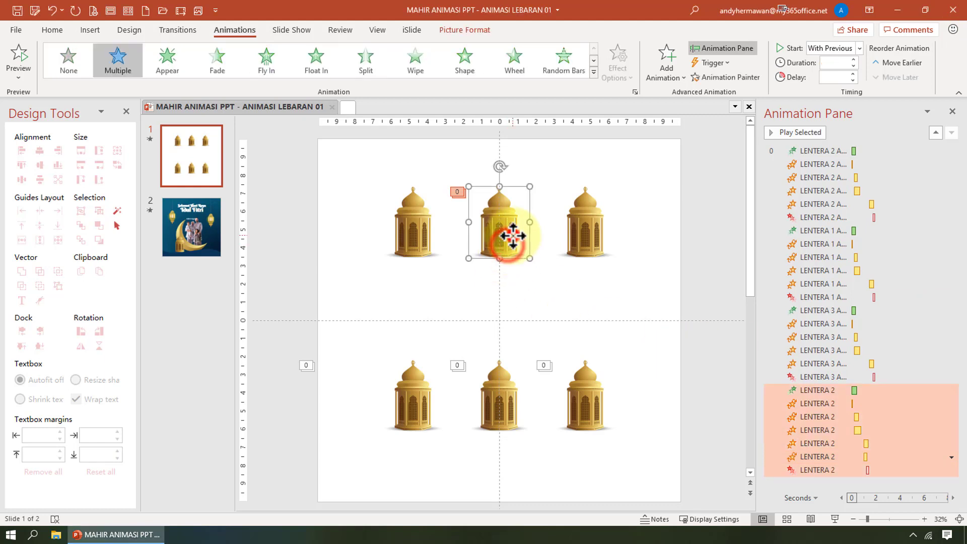
left_click(802, 132)
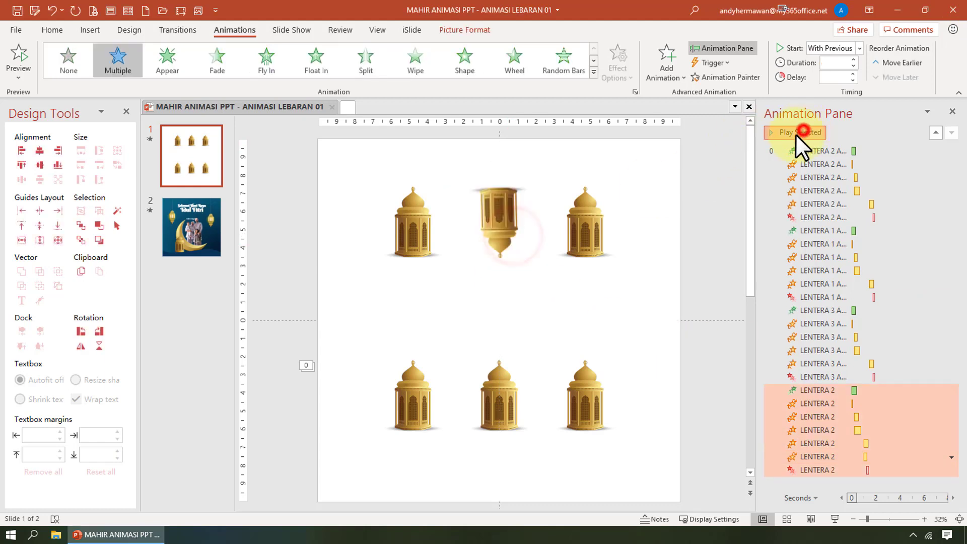
left_click(700, 179)
Set the Spin amount to a custom 13° counterclockwise and preview the sway
double_click(891, 457)
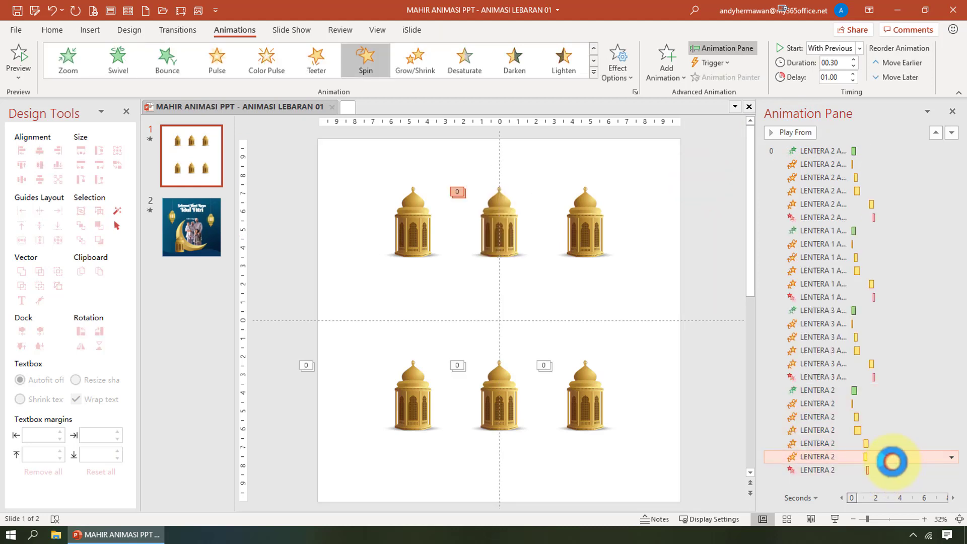
left_click(482, 202)
left_click(467, 273)
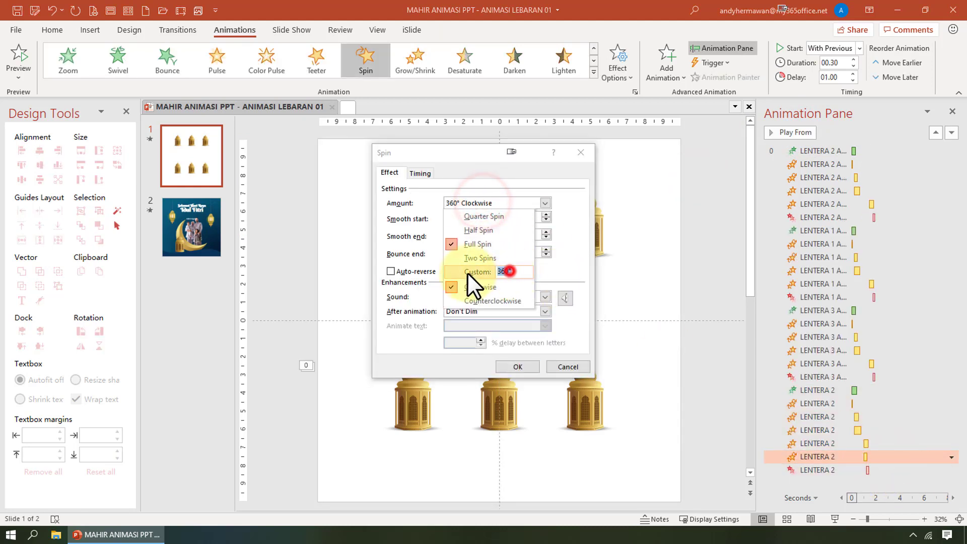
type("13")
key("Return")
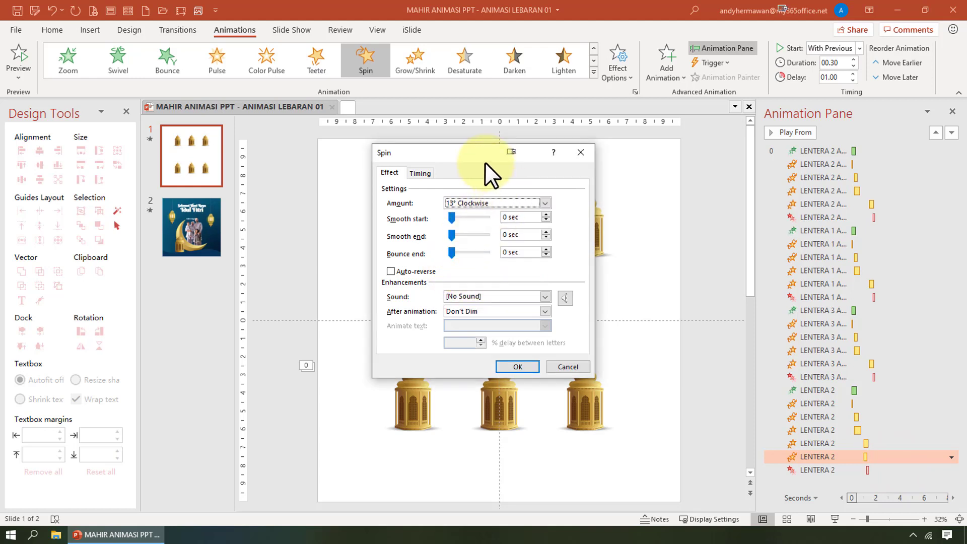
left_click_drag(485, 162, 671, 174)
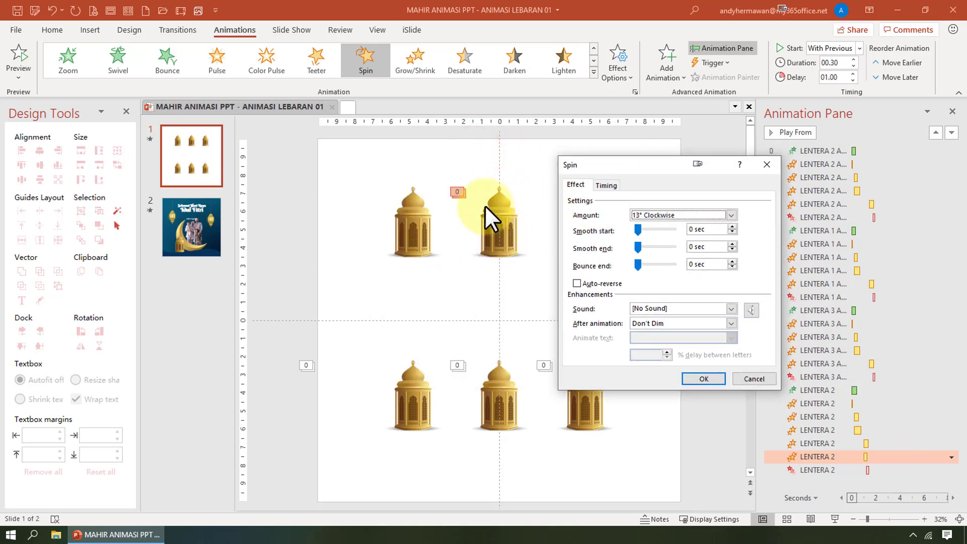
left_click(663, 214)
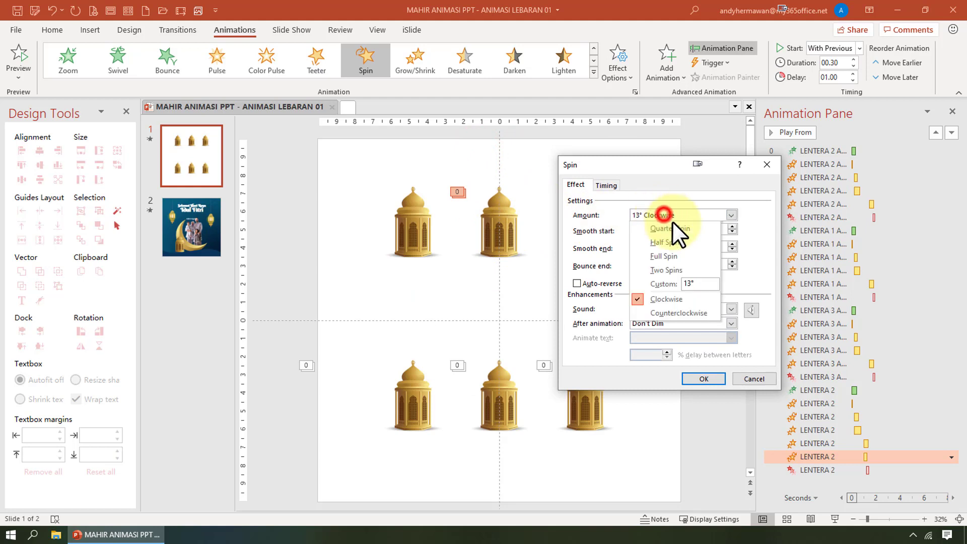
left_click(680, 313)
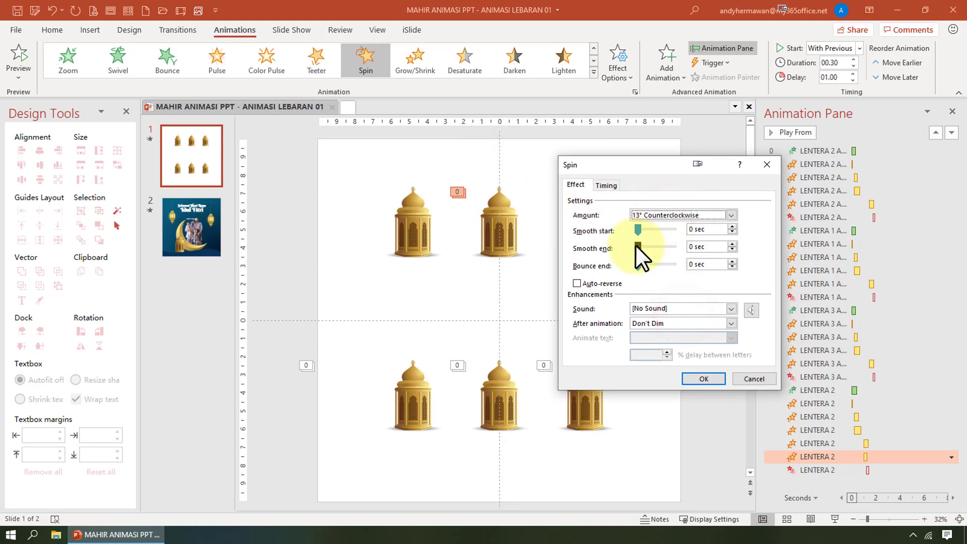
left_click(715, 379)
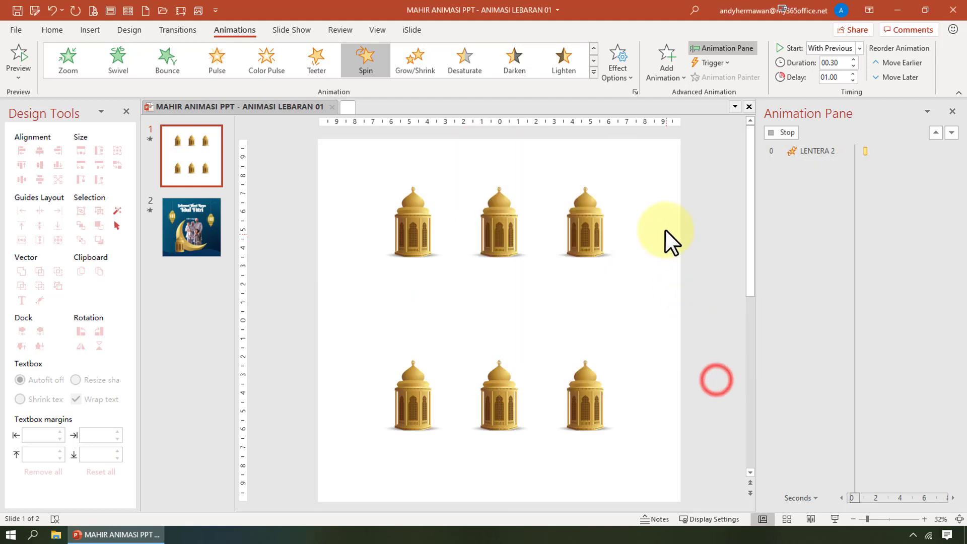
left_click(686, 207)
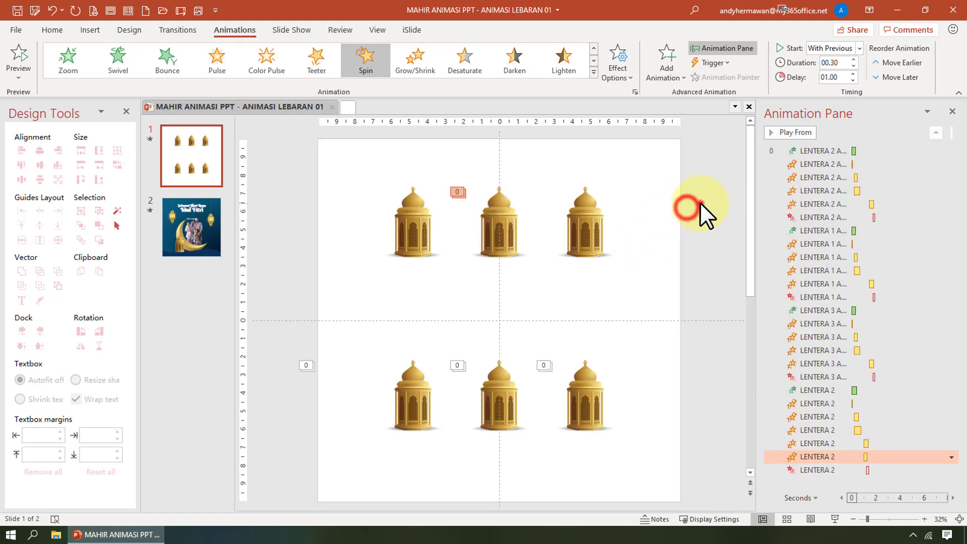
Preview the middle lantern's animation and change its Spin direction
left_click(502, 222)
left_click(782, 132)
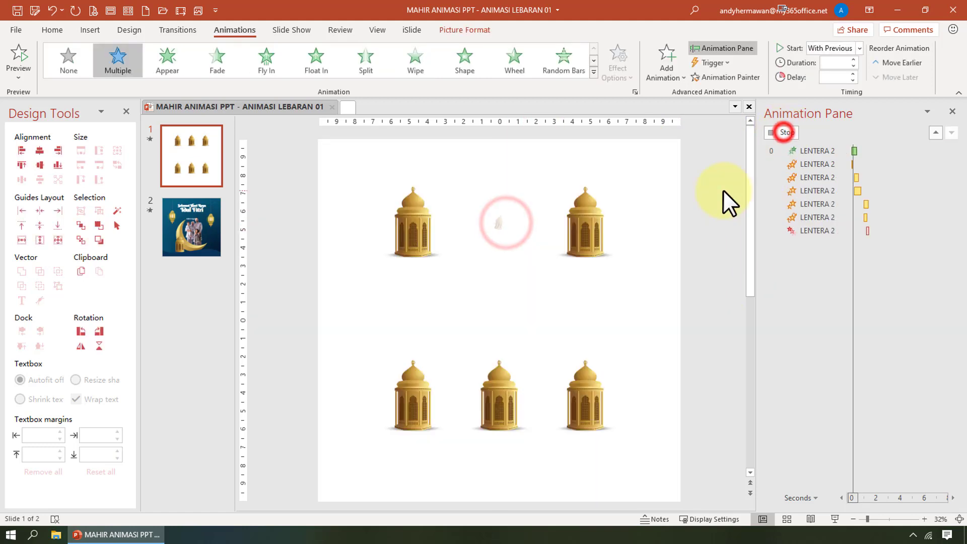
left_click(724, 190)
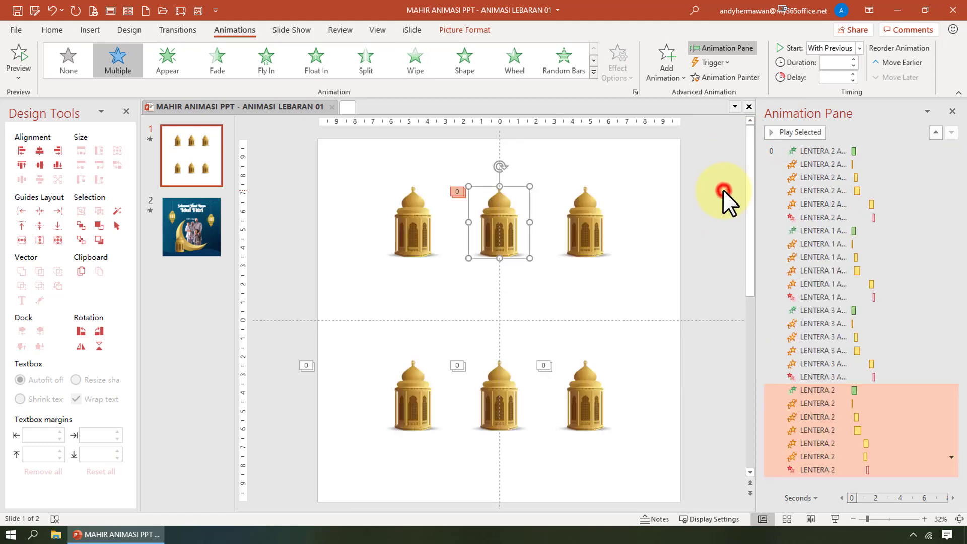
left_click(879, 457)
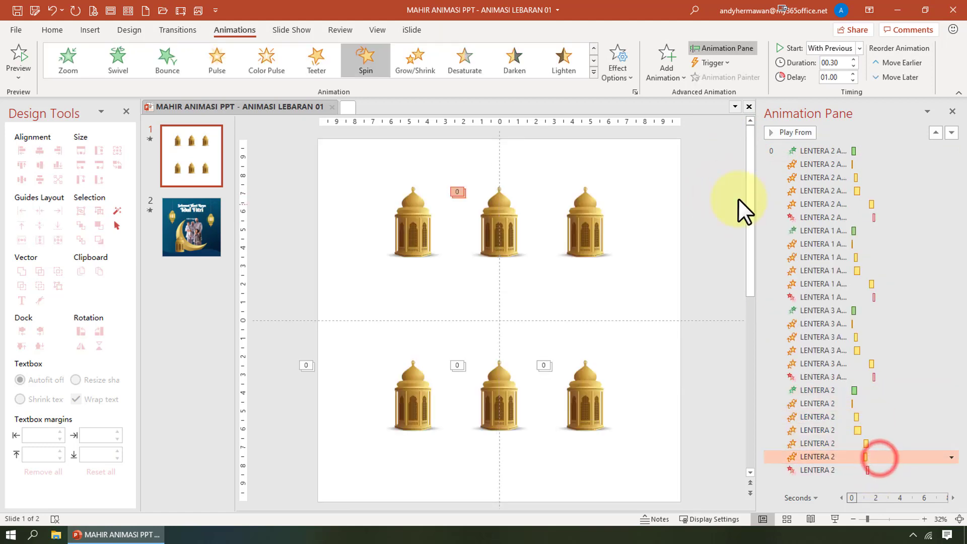
left_click(630, 69)
left_click(654, 120)
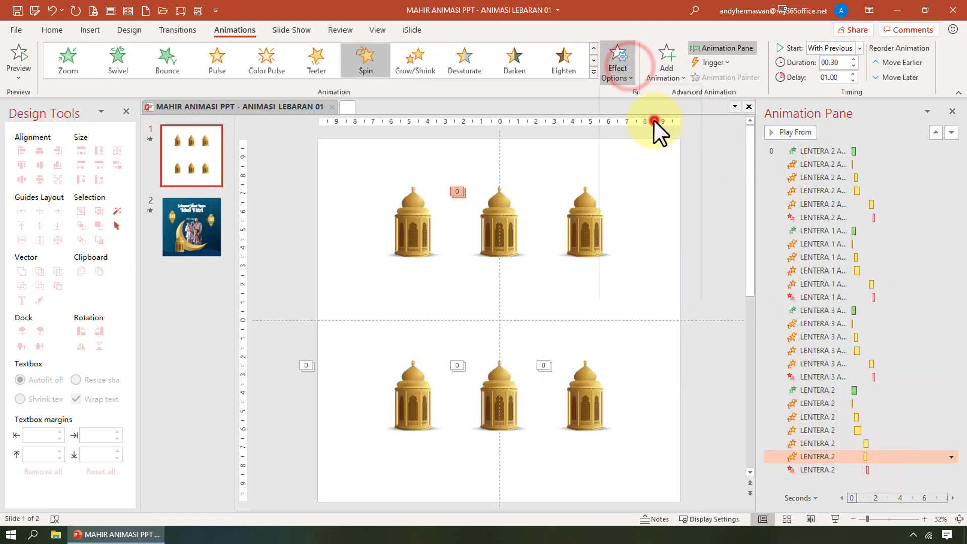
left_click(690, 160)
left_click(527, 219)
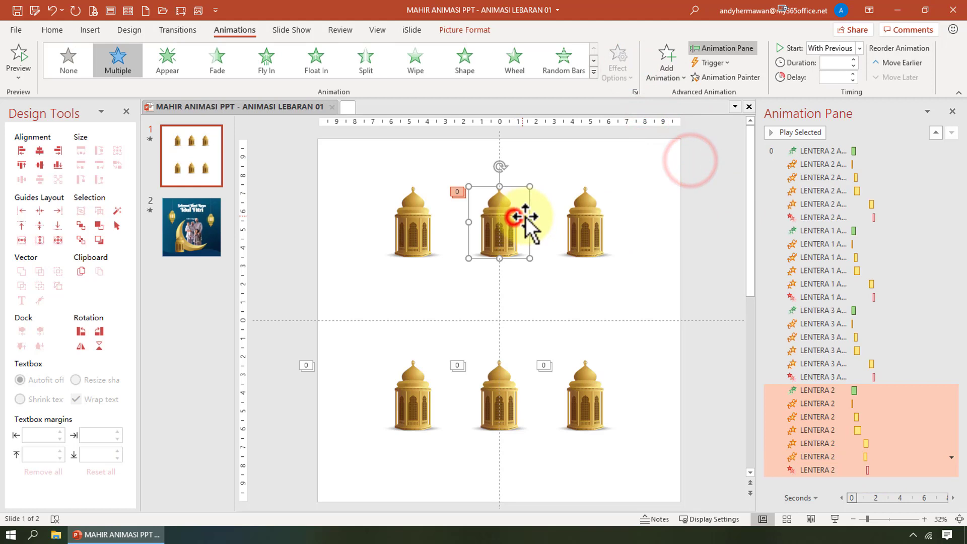
left_click(796, 134)
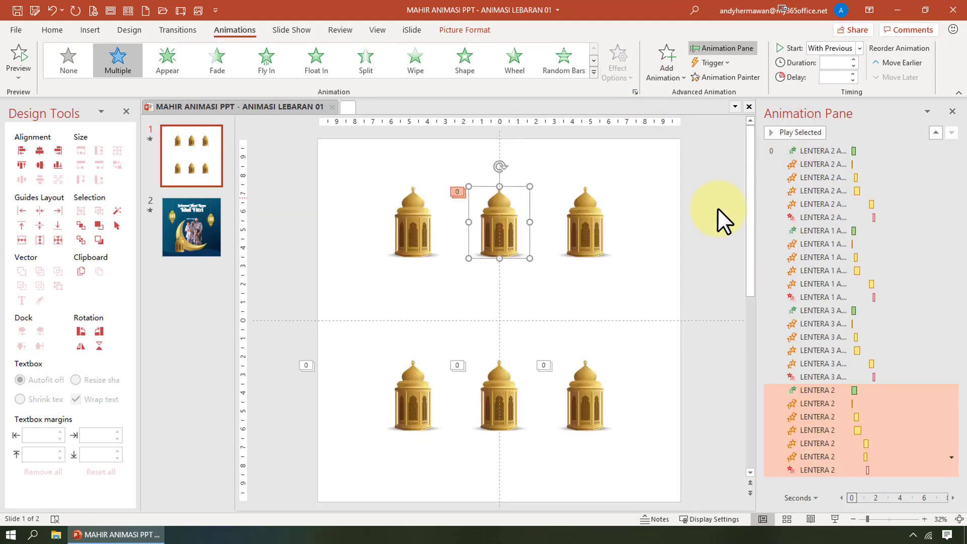
Delete the middle lantern's Spin animation and preview the remaining sequence
left_click(888, 455)
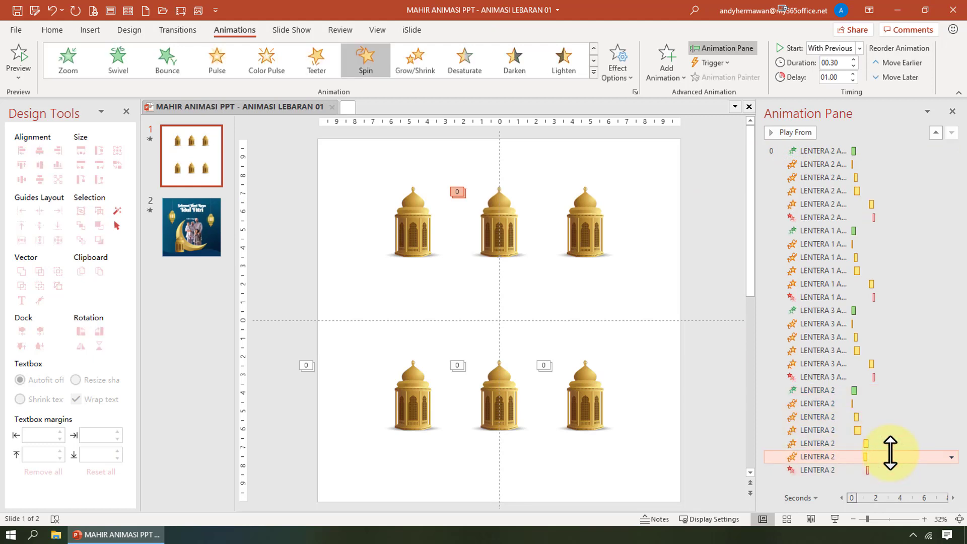
key("Delete")
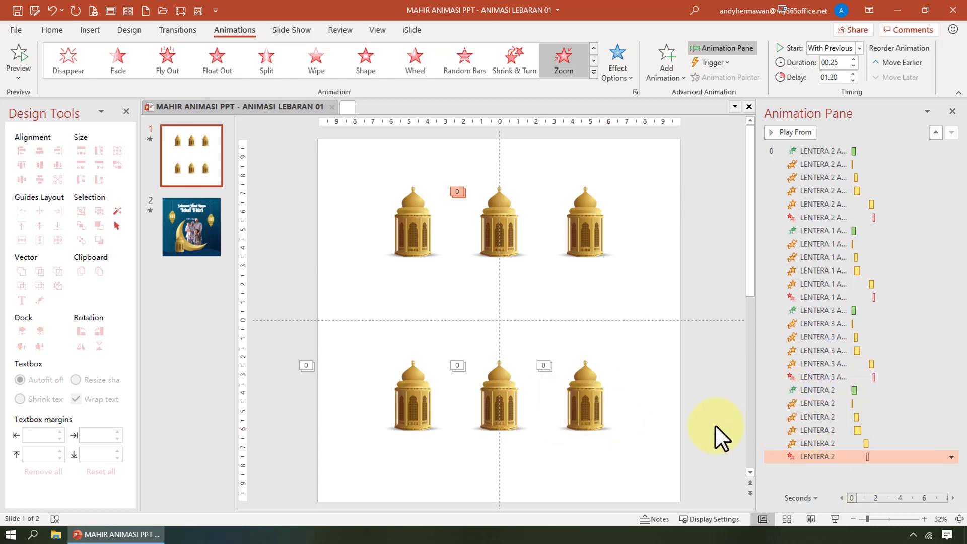
left_click(518, 241)
left_click(808, 132)
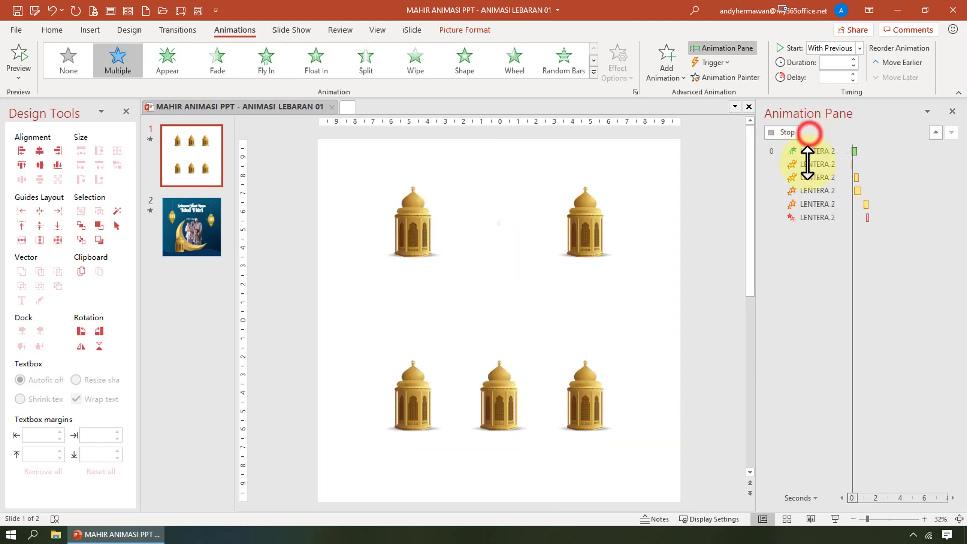
left_click(702, 268)
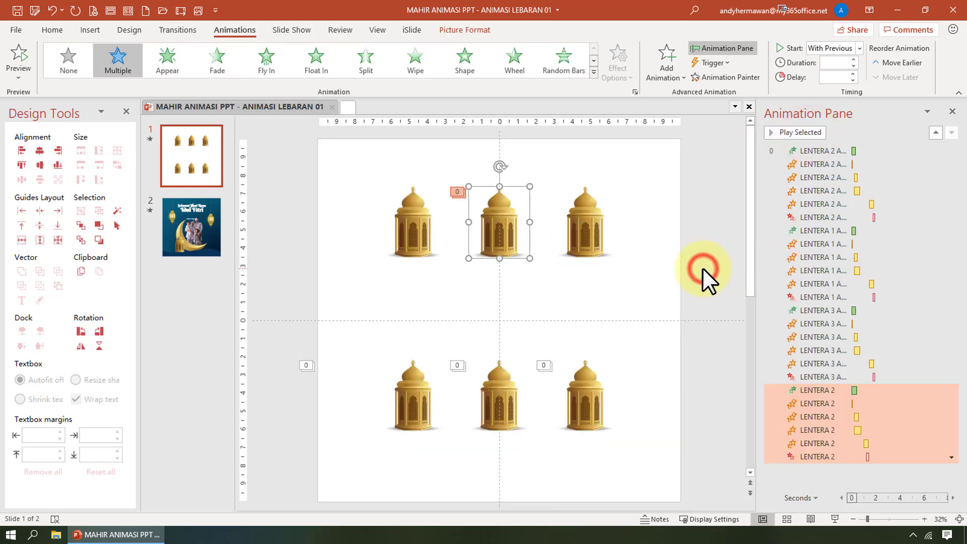
Preview the bottom-left lantern's animation
left_click(431, 392)
left_click(791, 134)
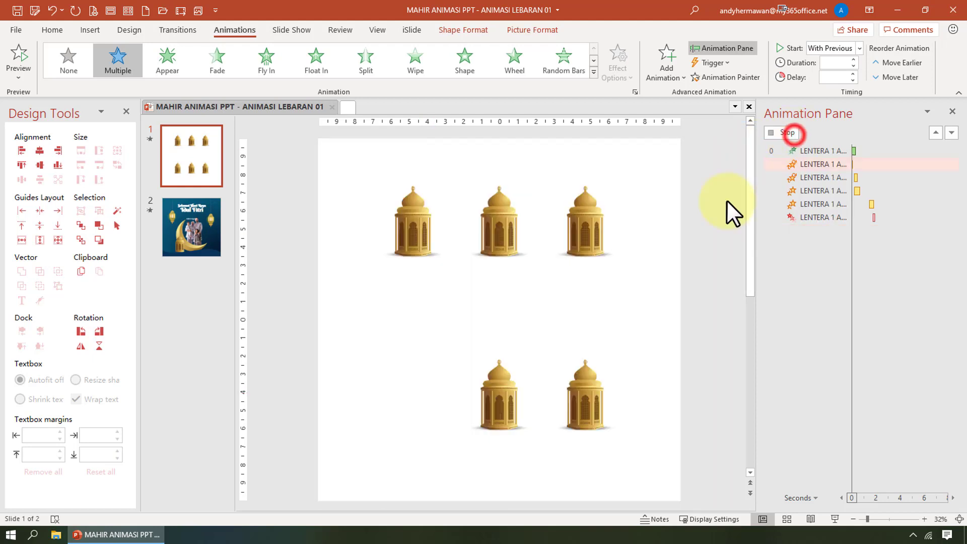
left_click(665, 245)
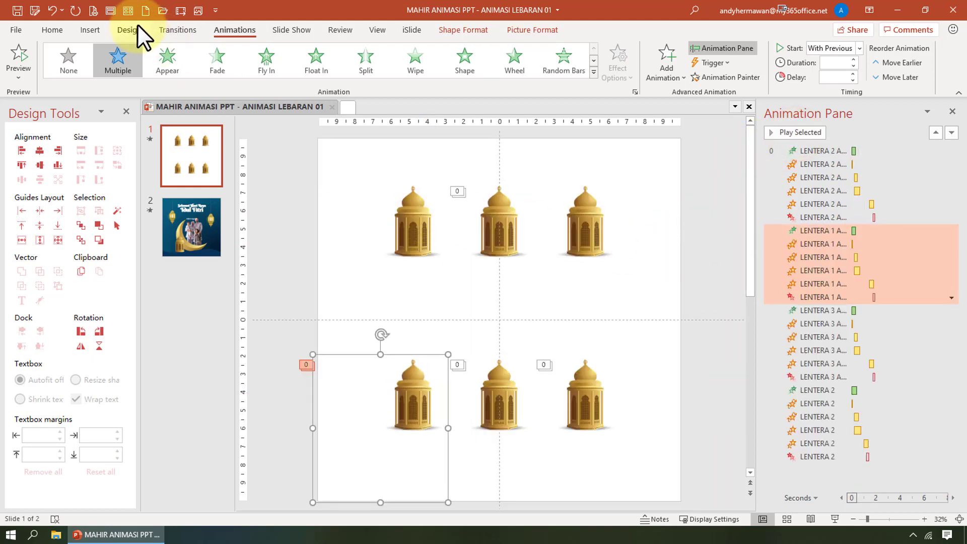
Draw a small rectangle at the slide's left edge and copy it to the right edge
left_click(98, 29)
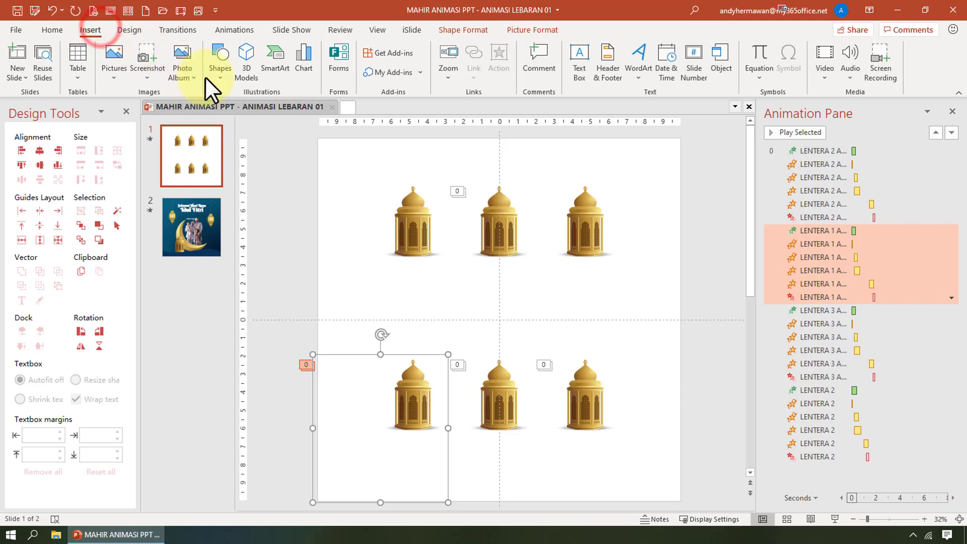
left_click(219, 60)
left_click(252, 108)
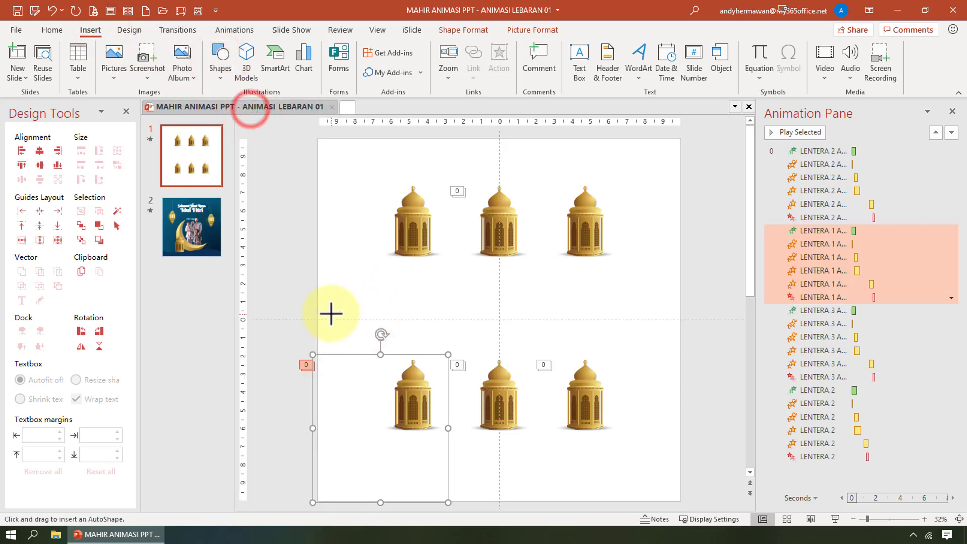
left_click_drag(321, 308, 322, 308)
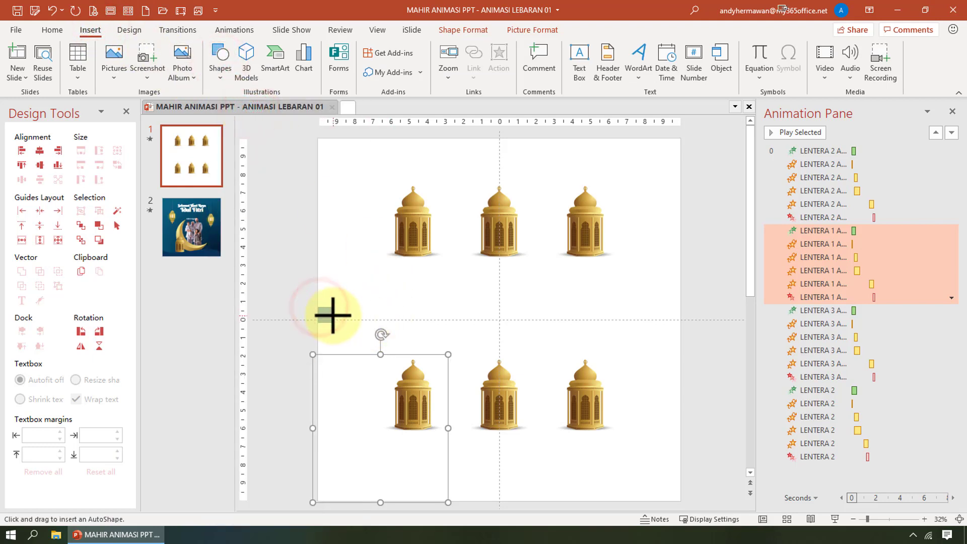
left_click(330, 315)
left_click_drag(325, 315, 557, 321)
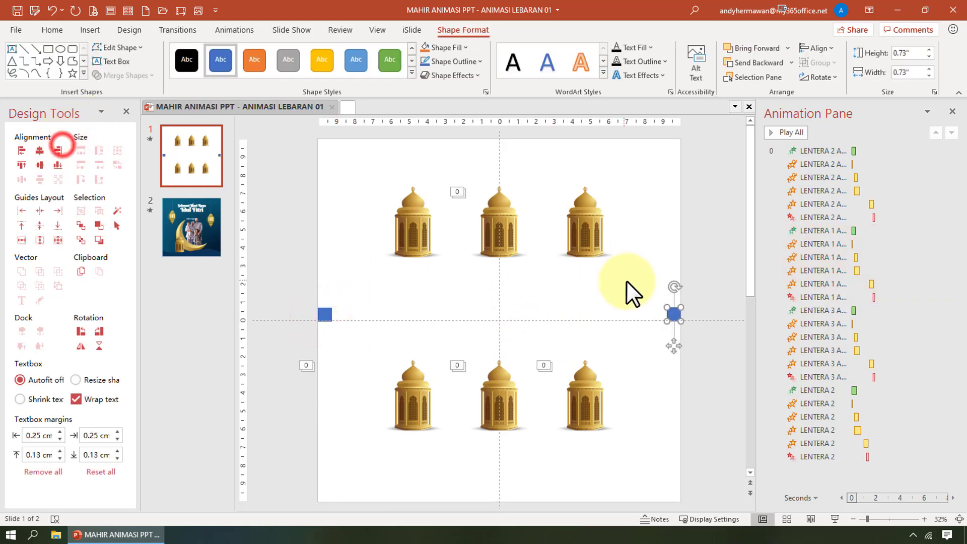
Group each edge square with its neighbouring top-left or top-right lantern
left_click(585, 236, "shift")
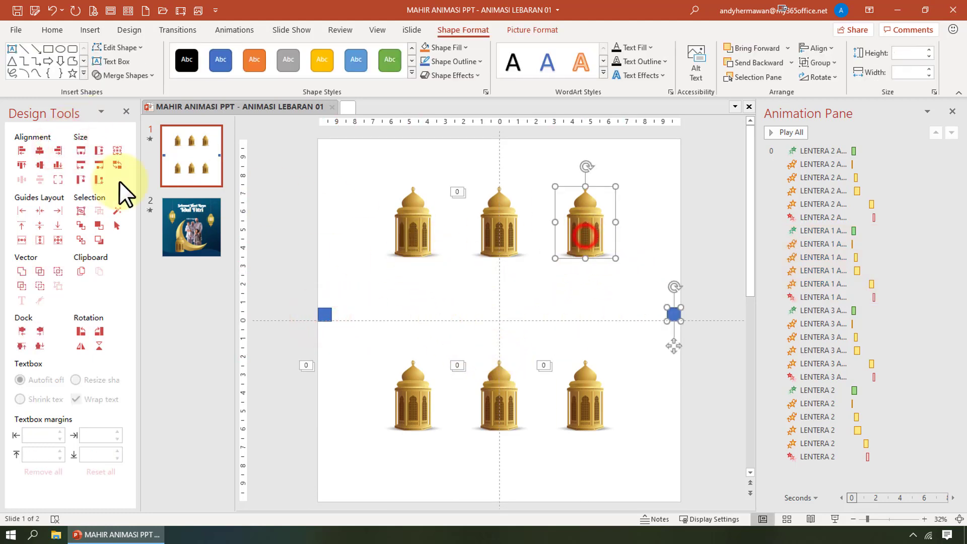
left_click(326, 314)
left_click(409, 246, "shift")
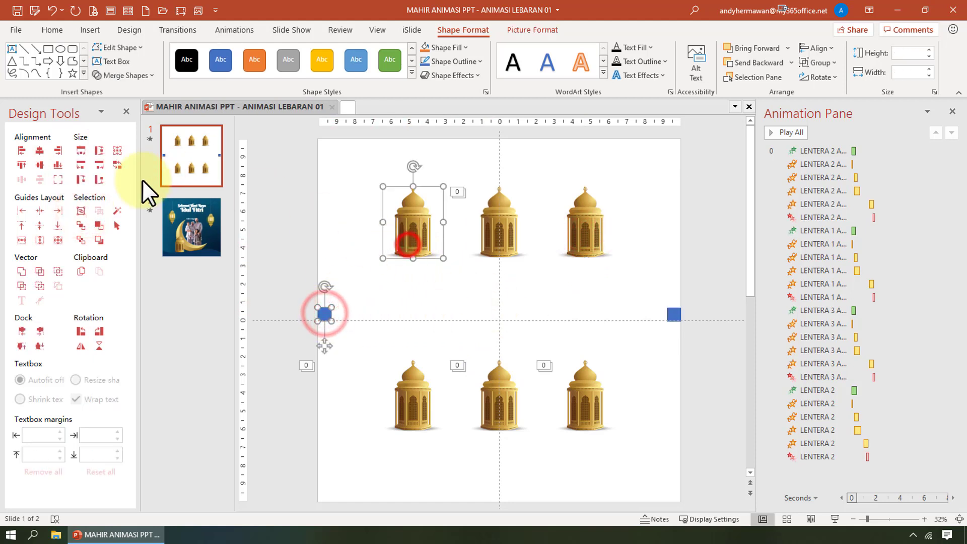
left_click(83, 211)
left_click(506, 240)
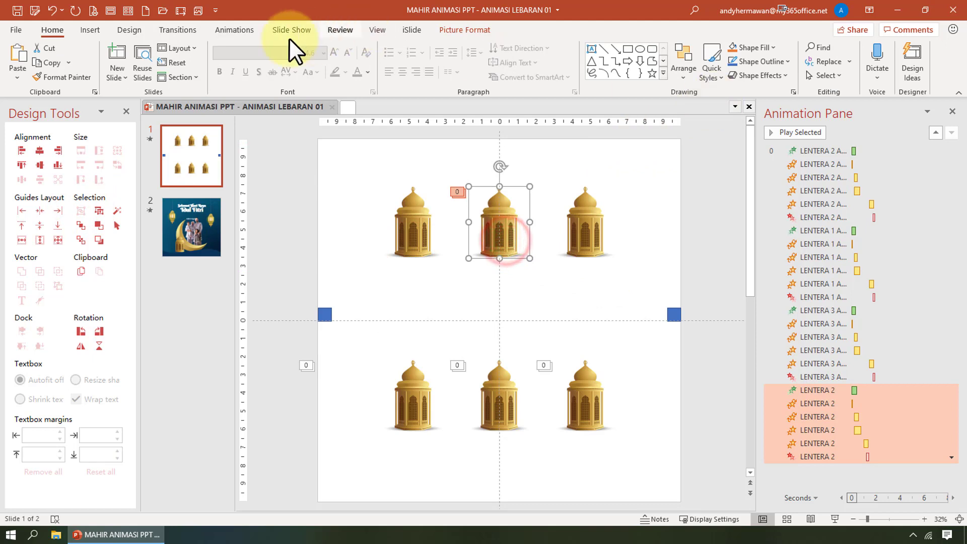
left_click(247, 31)
Copy the middle lantern's animation to the top-left and top-right groups with Animation Painter
left_click(726, 76)
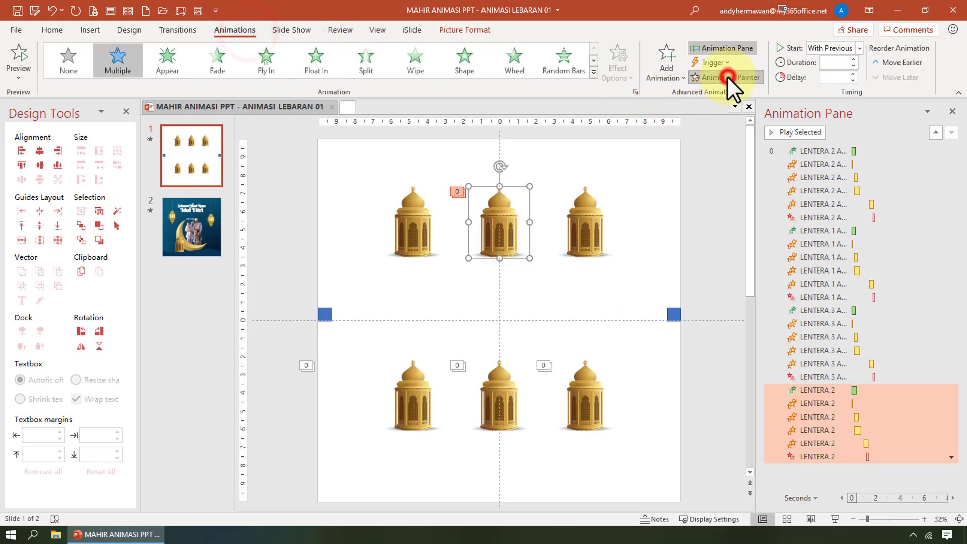
left_click(423, 222)
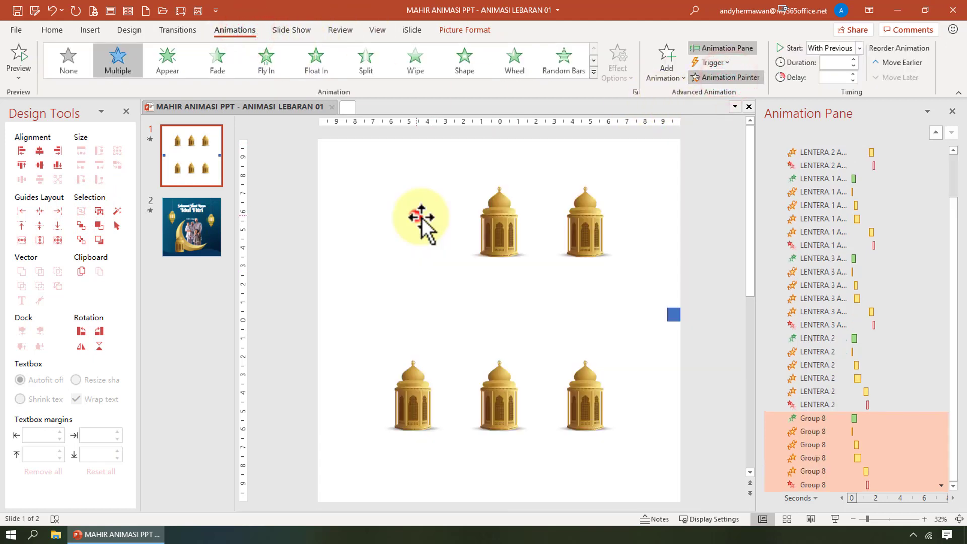
left_click(648, 199)
left_click(499, 224)
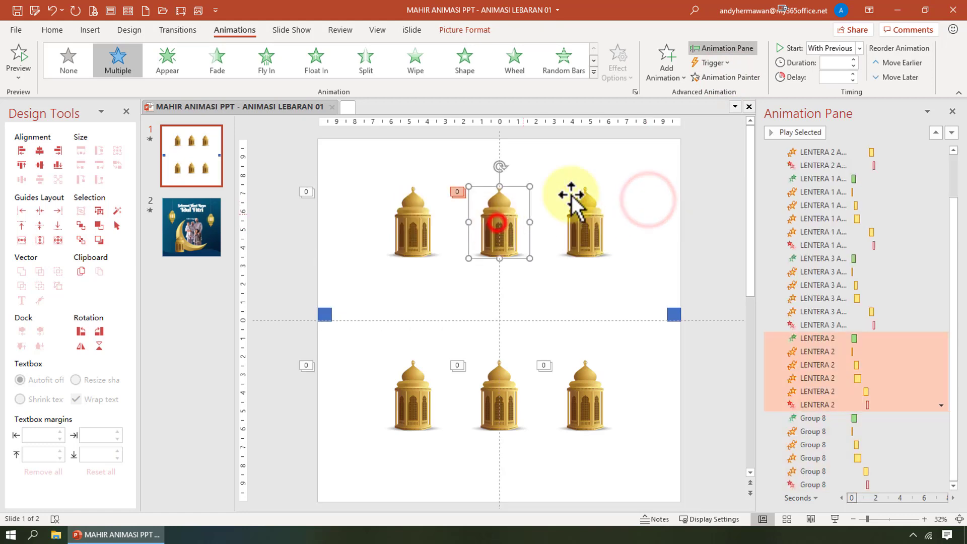
left_click(728, 76)
left_click(599, 220)
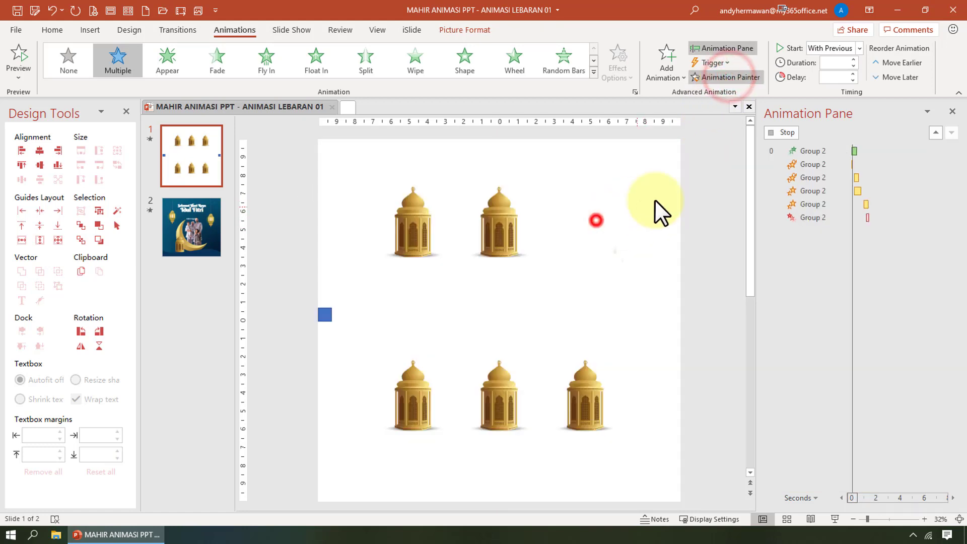
left_click(713, 189)
left_click(324, 314)
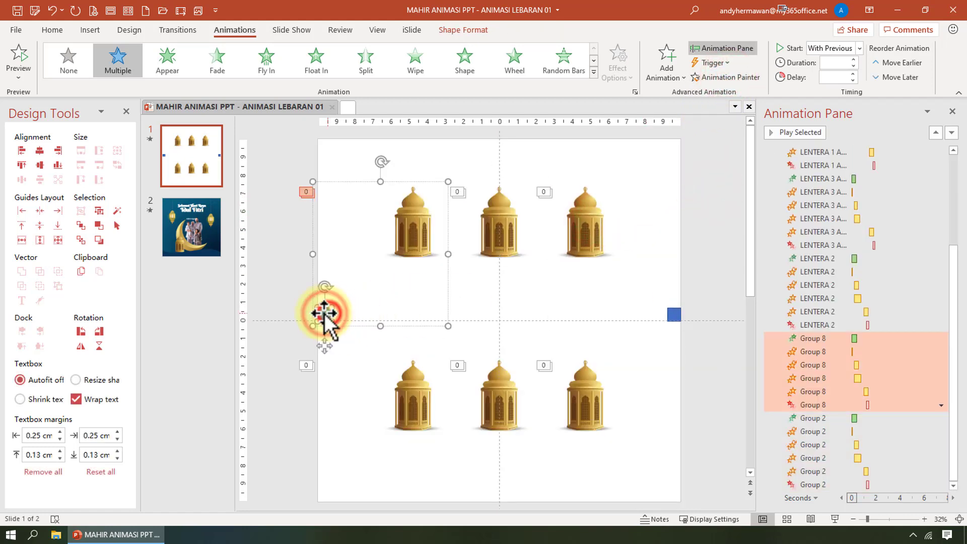
Give the left helper square No Fill and No Outline
left_click(470, 31)
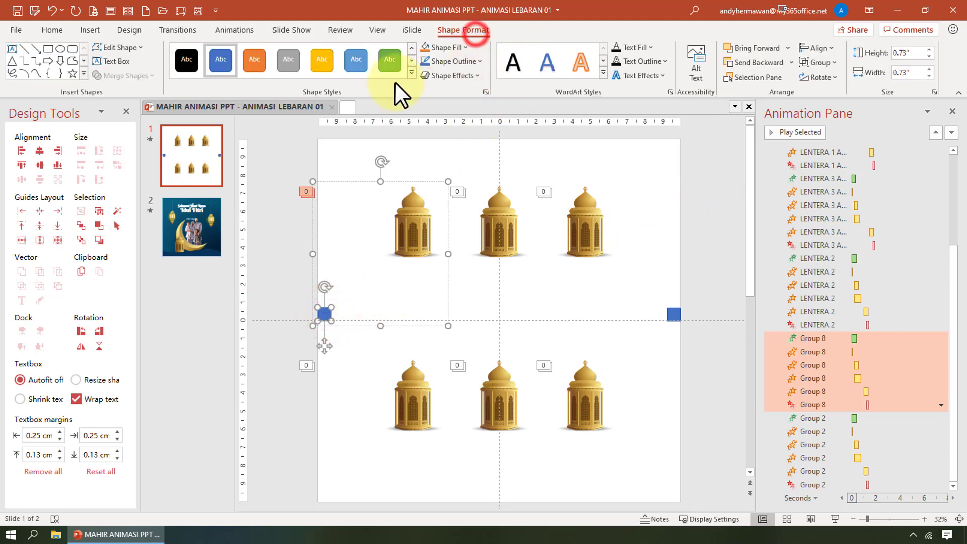
left_click(439, 49)
left_click(479, 212)
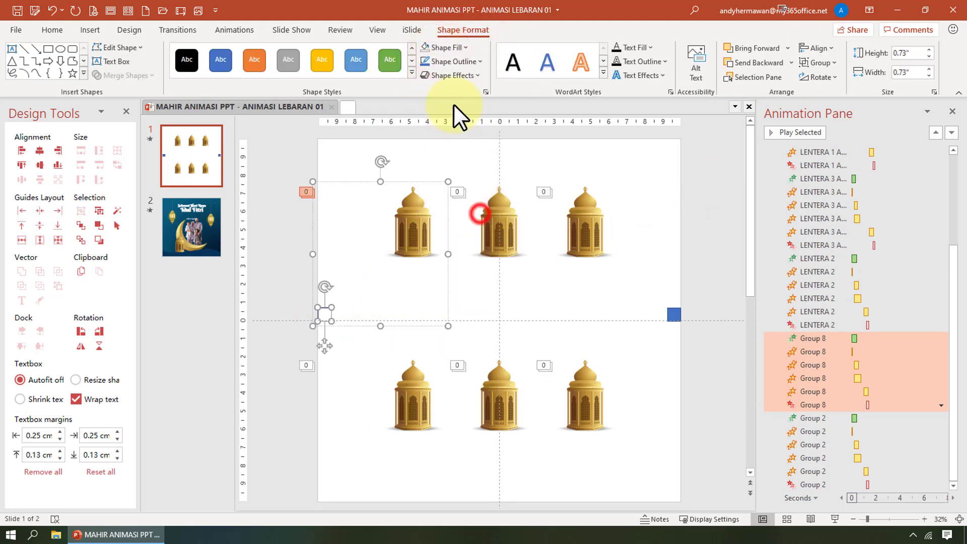
left_click(458, 61)
left_click(472, 228)
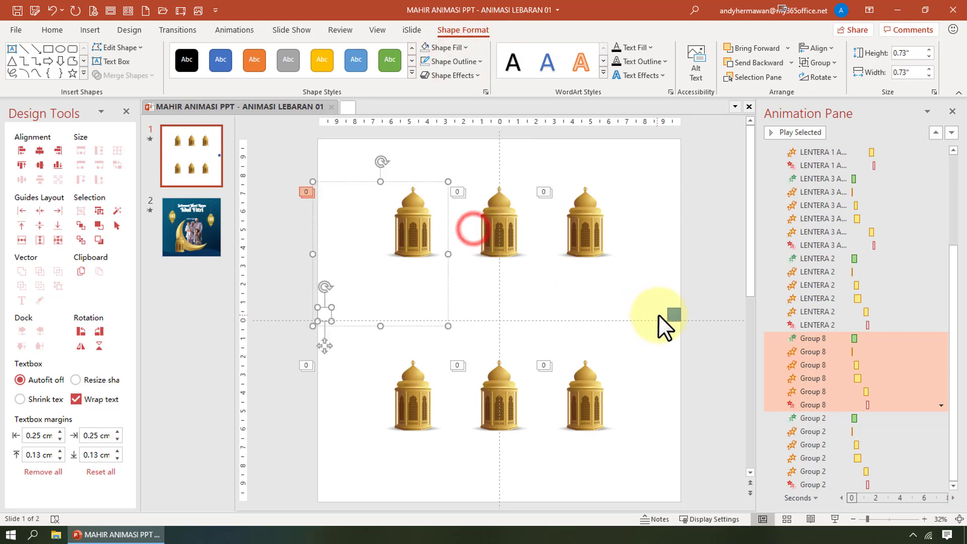
Give the right group's helper square No Fill
left_click(675, 313)
left_click(676, 312)
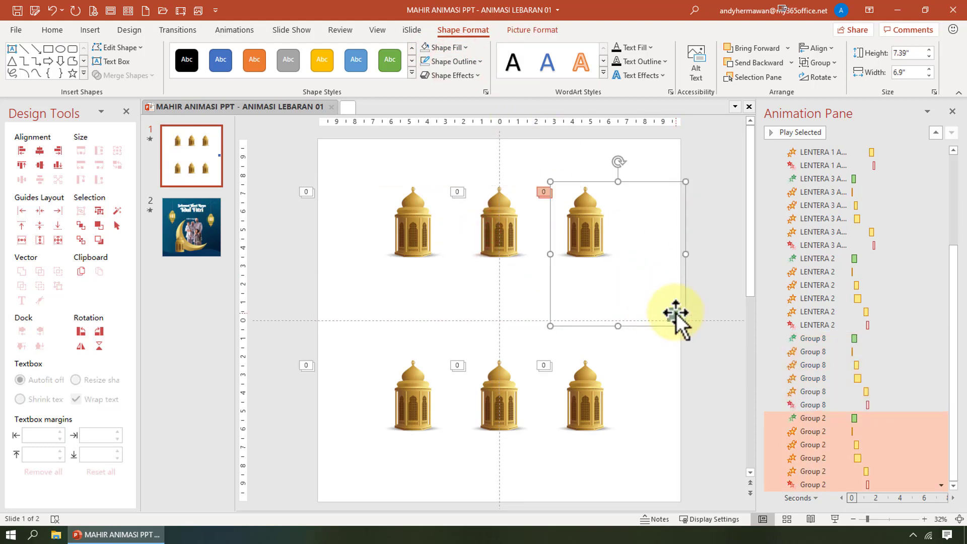
left_click(421, 47)
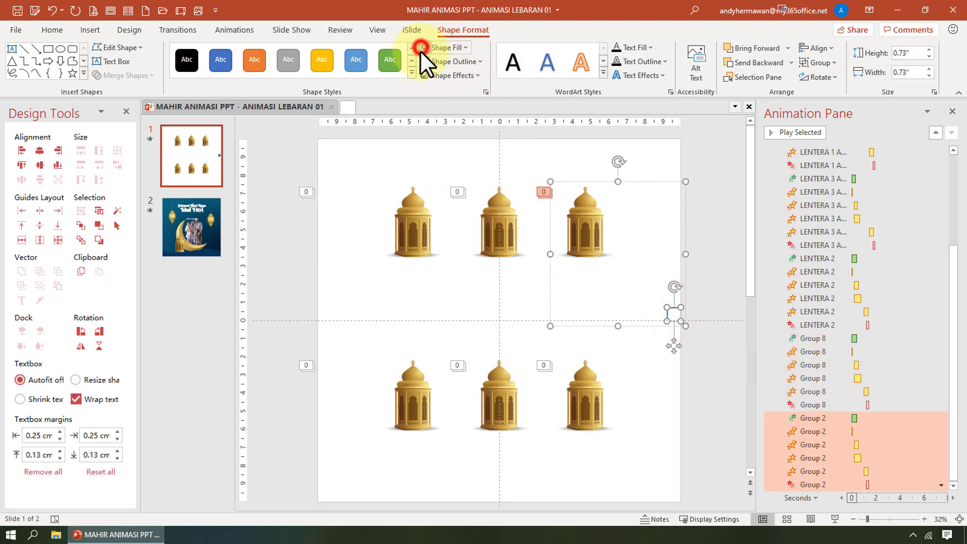
left_click(711, 217)
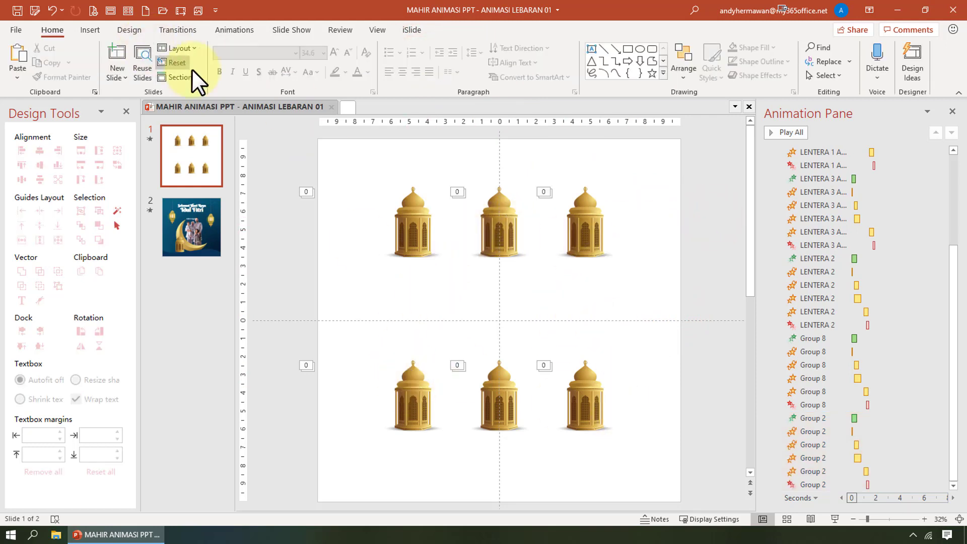
Hide LENTERA 1, 2 and 3 ANIMASI in the Selection Pane
left_click(812, 75)
left_click(851, 129)
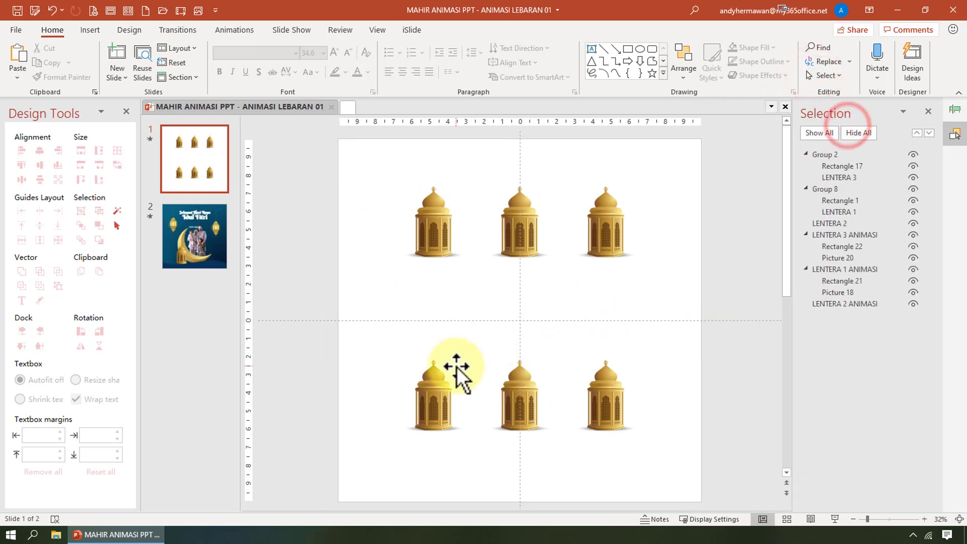
left_click(436, 399)
left_click(913, 268)
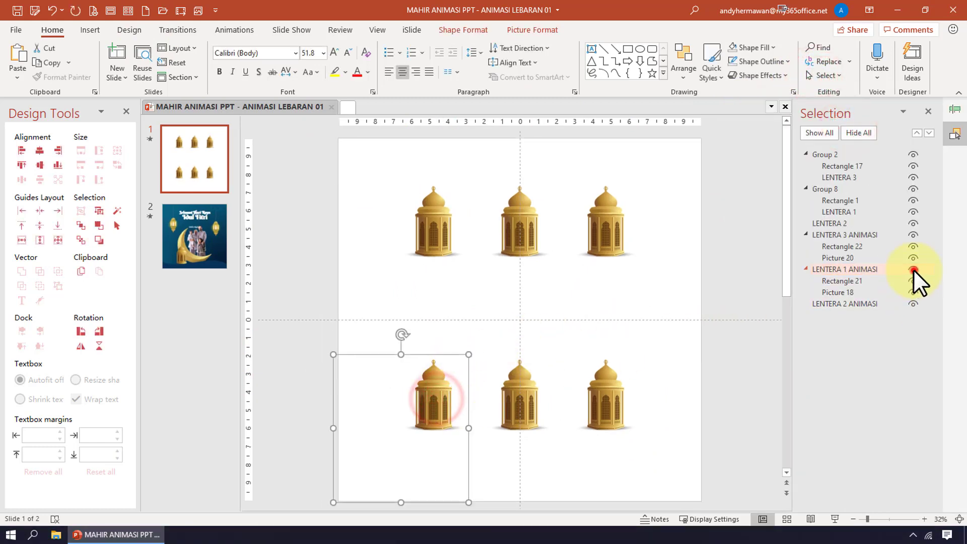
left_click(913, 236)
left_click(913, 303)
left_click(658, 318)
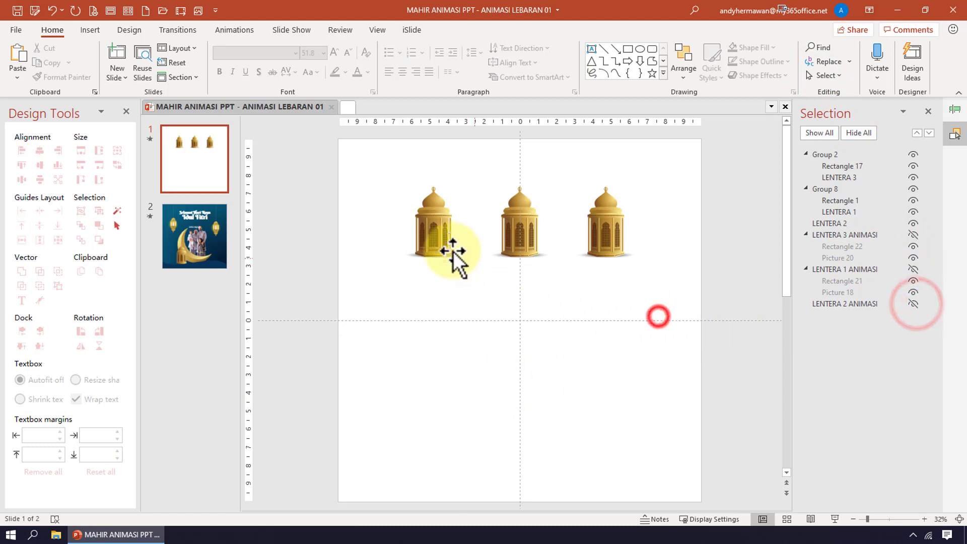
left_click(949, 111)
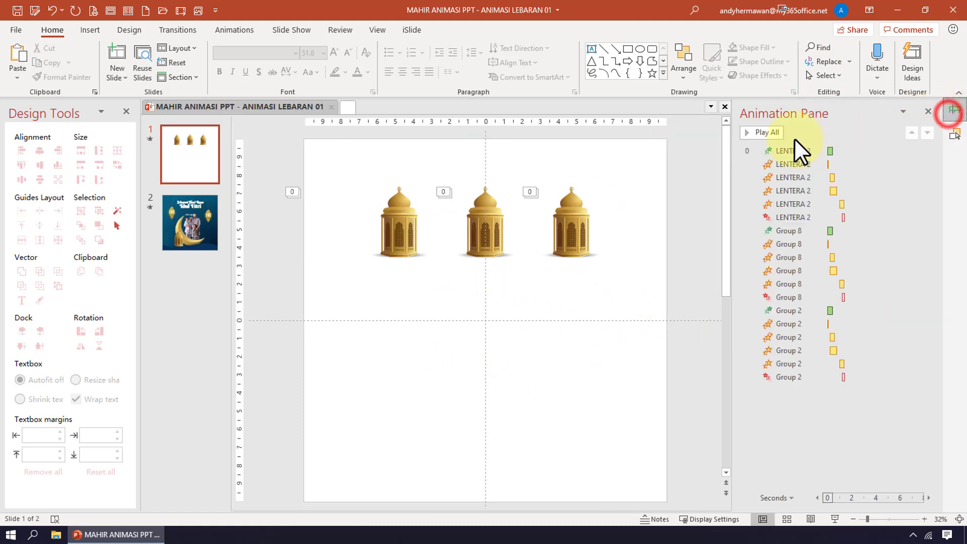
Preview all the slide's animations, then check the top-left and top-right lantern groups
left_click(761, 132)
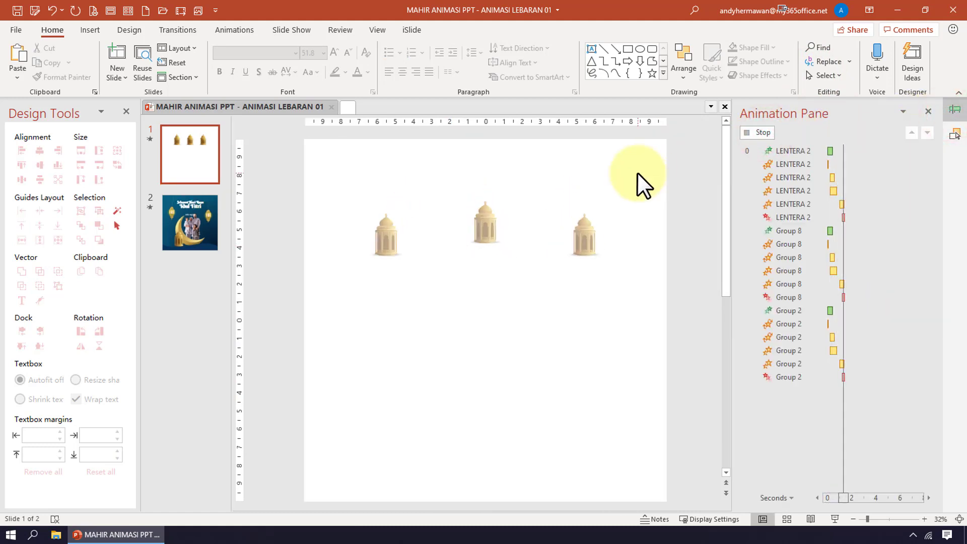
left_click(637, 173)
left_click(402, 231)
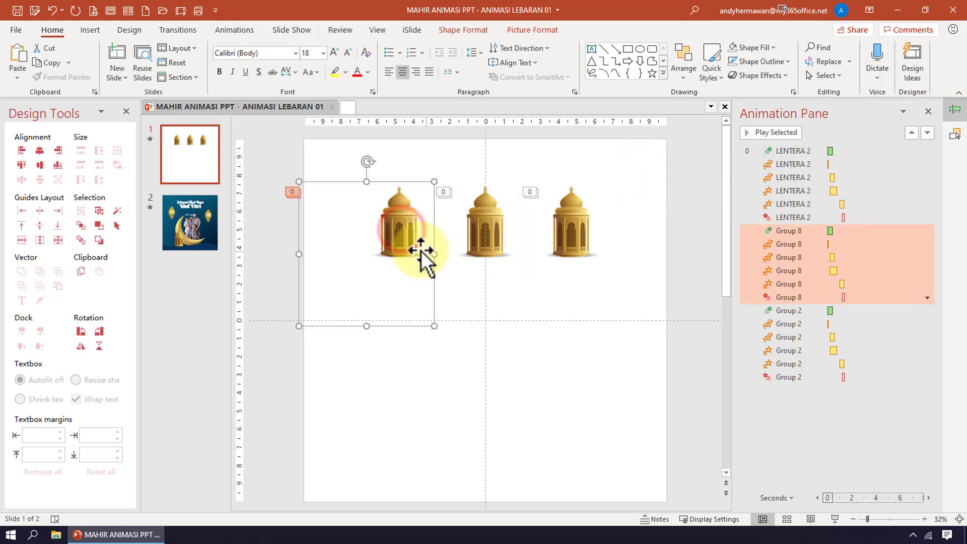
left_click(575, 243)
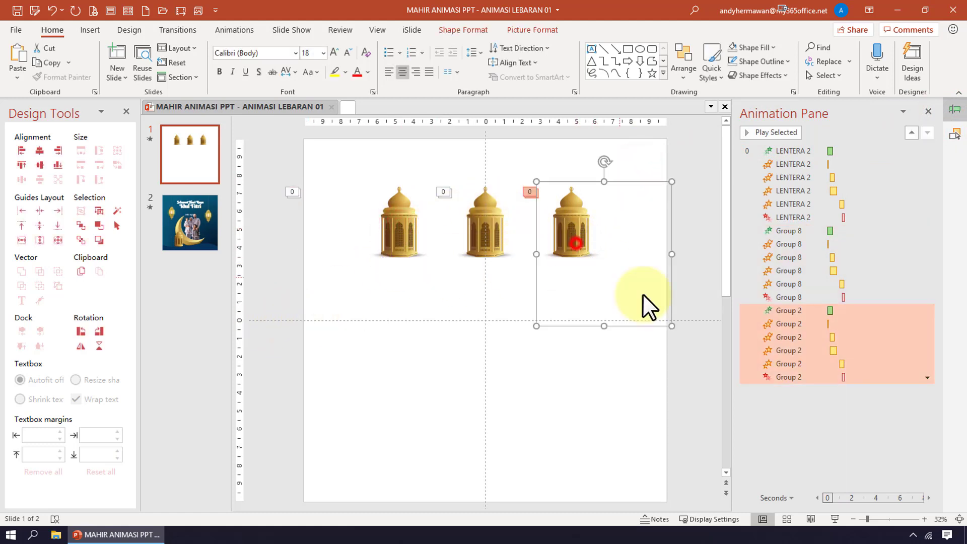
left_click(470, 379)
Replay the three lanterns swinging together, select the top-left lantern, and show the Selection Pane
left_click(766, 133)
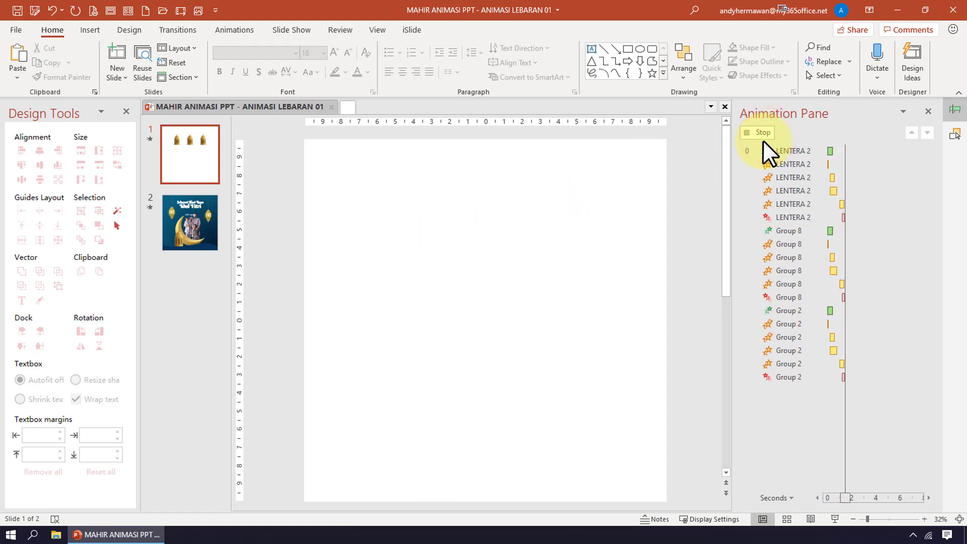
left_click(699, 180)
left_click(405, 227)
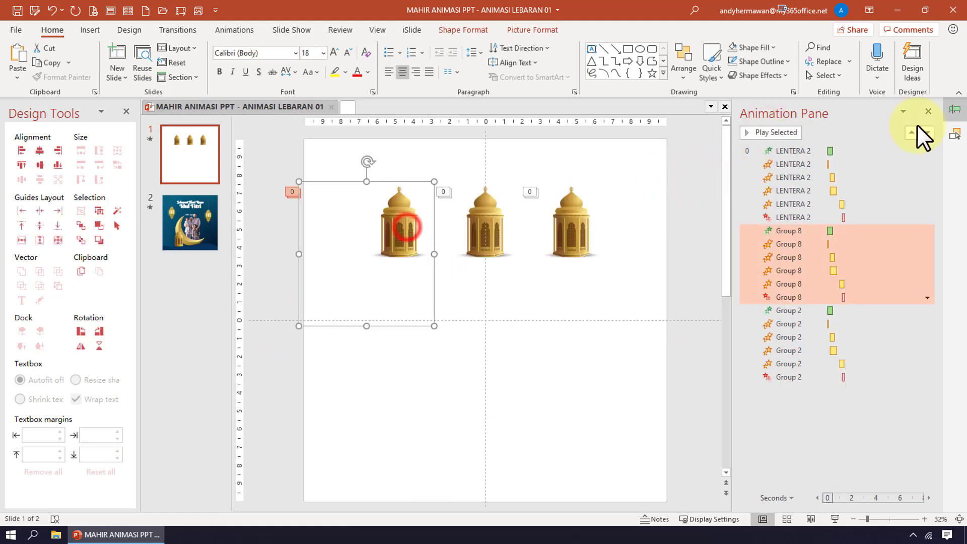
left_click(953, 132)
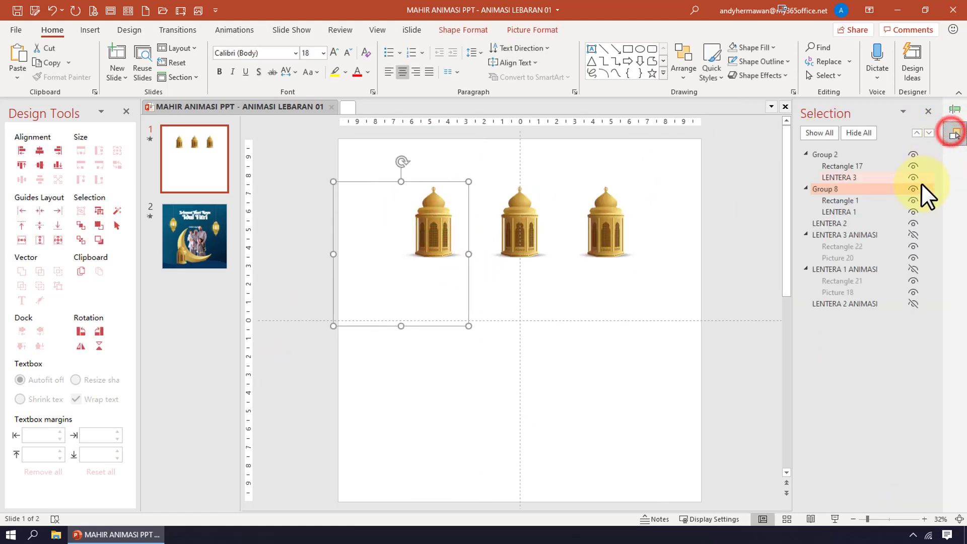
Drag the right group's Rectangle 17 helper far down the slide and preview the animation
left_click(859, 166)
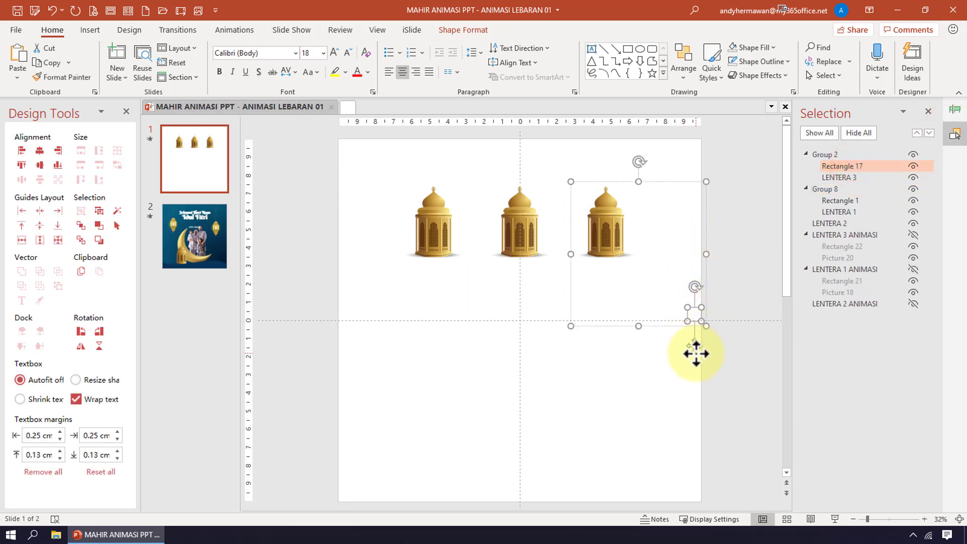
left_click_drag(696, 353, 608, 463)
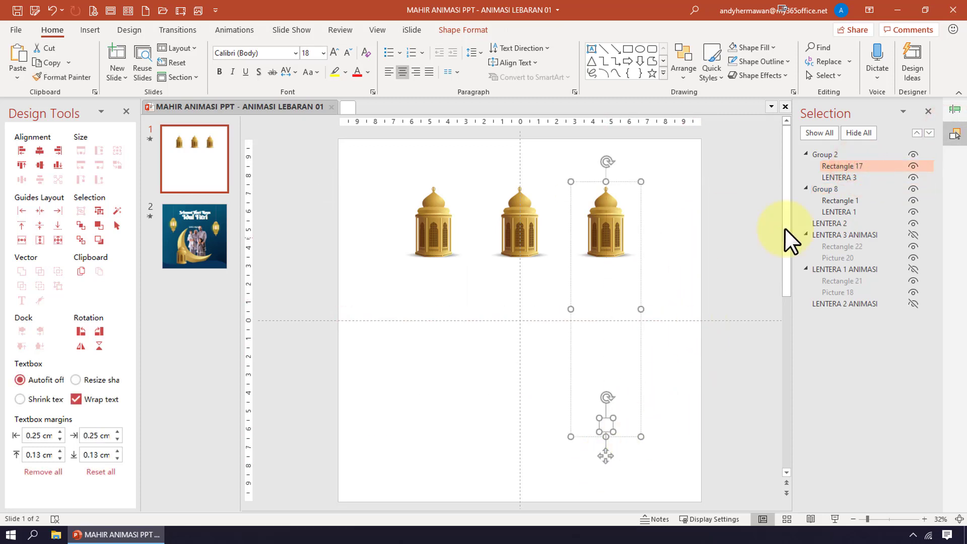
left_click(955, 110)
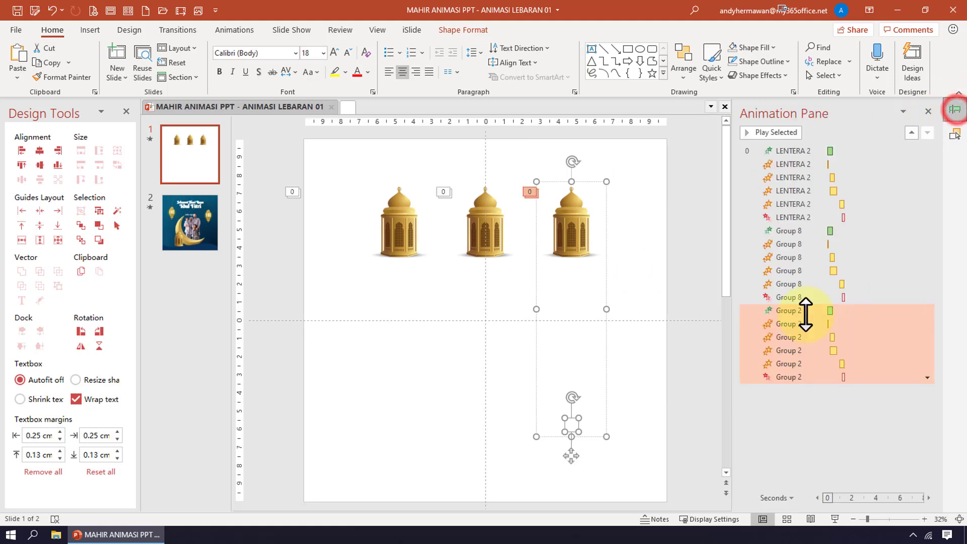
left_click(785, 134)
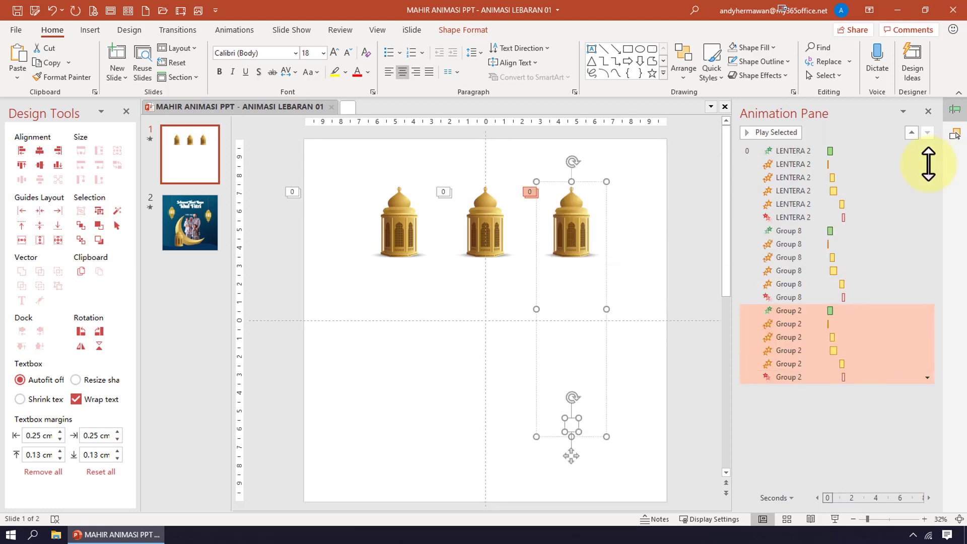
Place the helper object at the third lantern's lower right and preview its new swing
left_click_drag(572, 454, 571, 171)
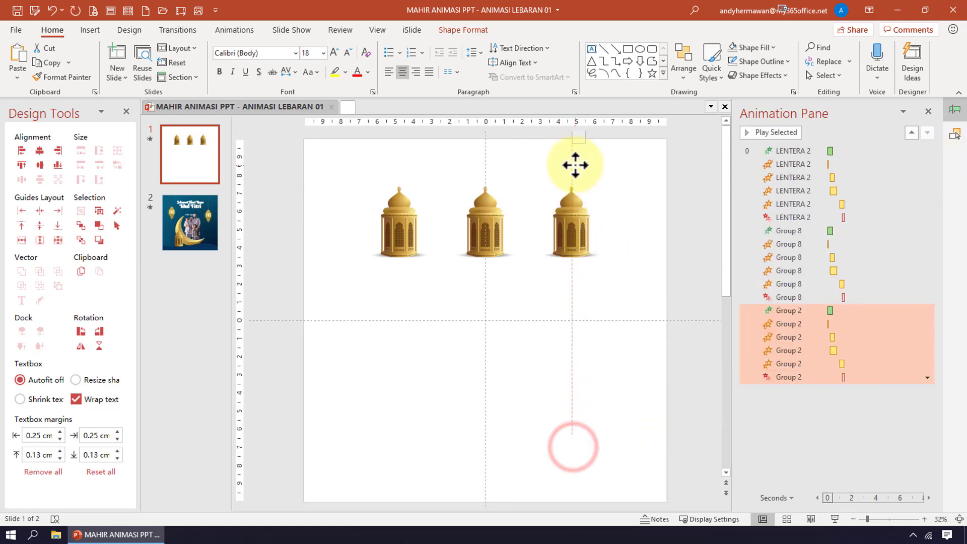
left_click(767, 132)
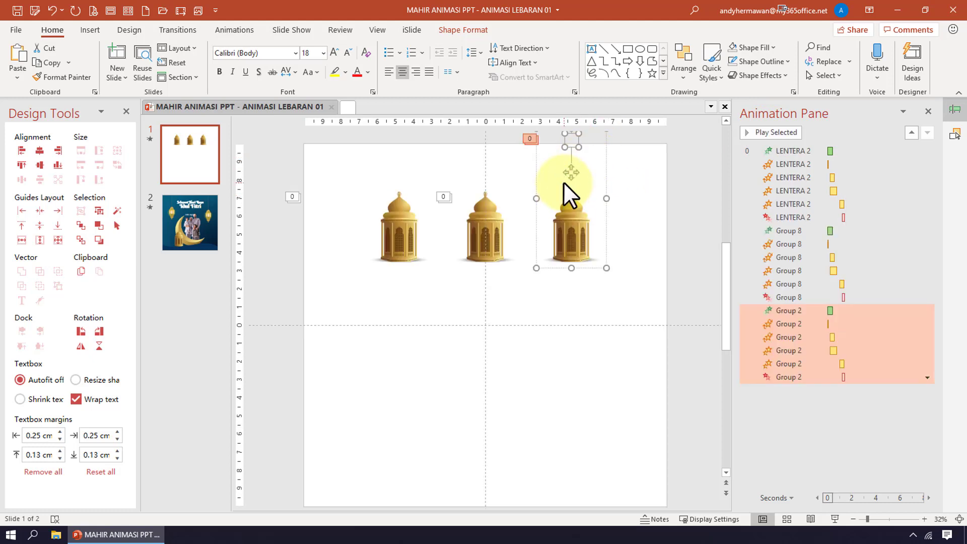
left_click_drag(572, 171, 647, 341)
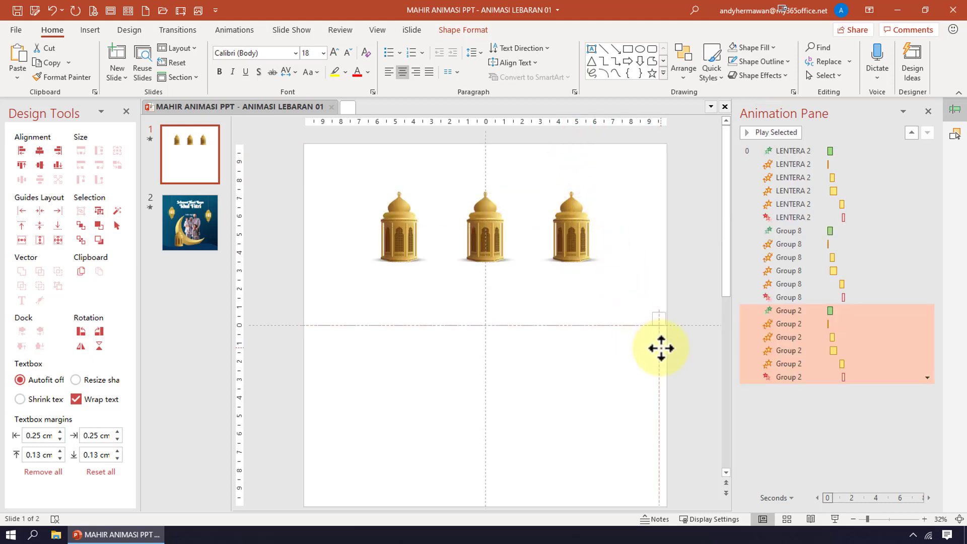
left_click_drag(663, 348, 659, 344)
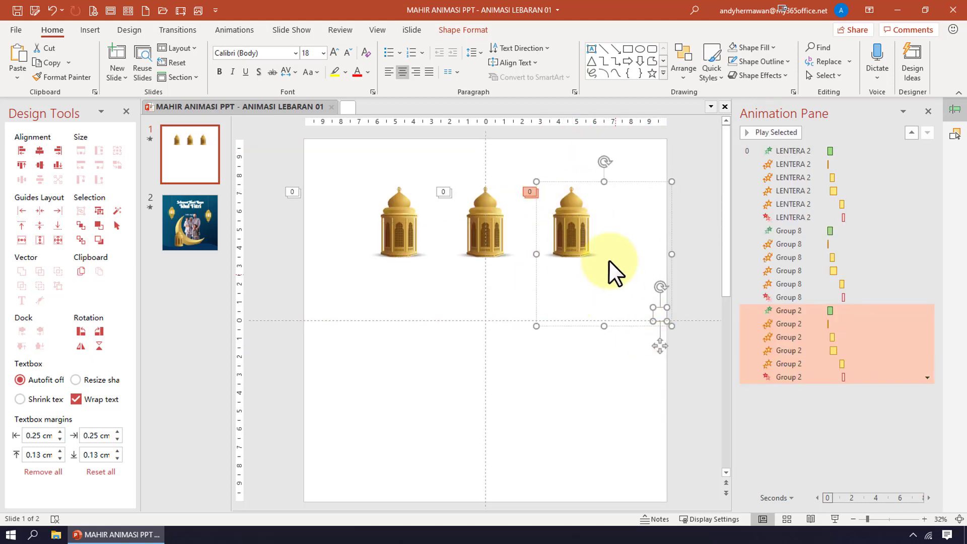
left_click(672, 182)
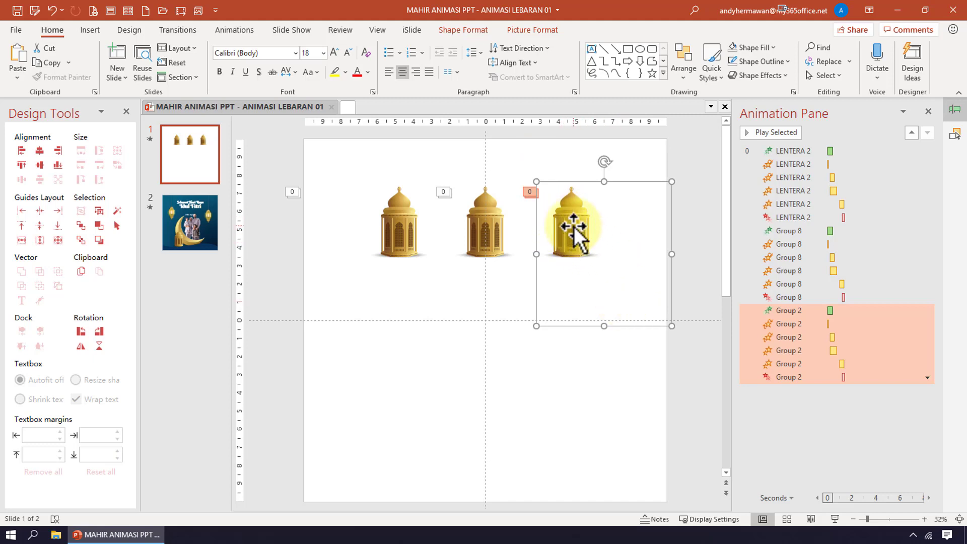
left_click(775, 134)
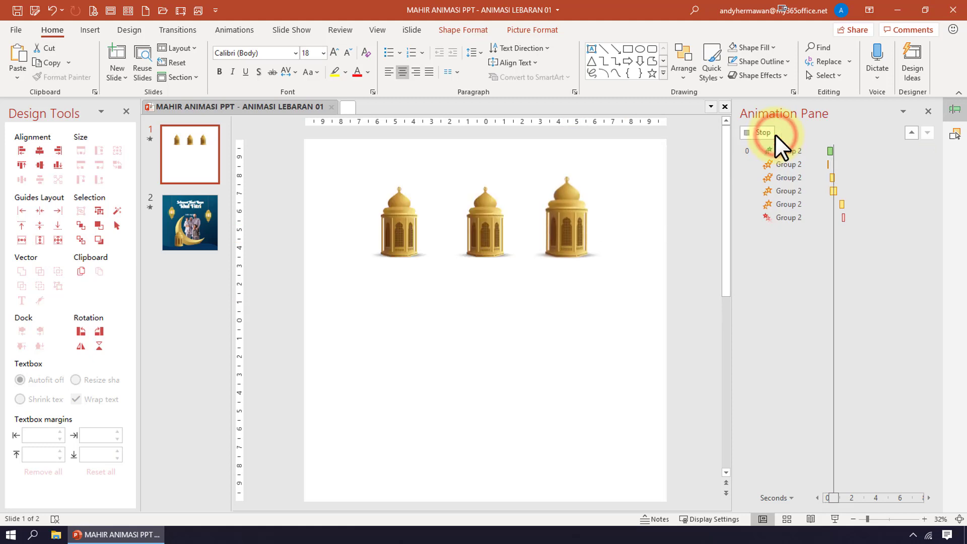
Replay all three lanterns' animations, then select Group 2's second spin effect
left_click(688, 207)
left_click_drag(637, 216, 418, 234)
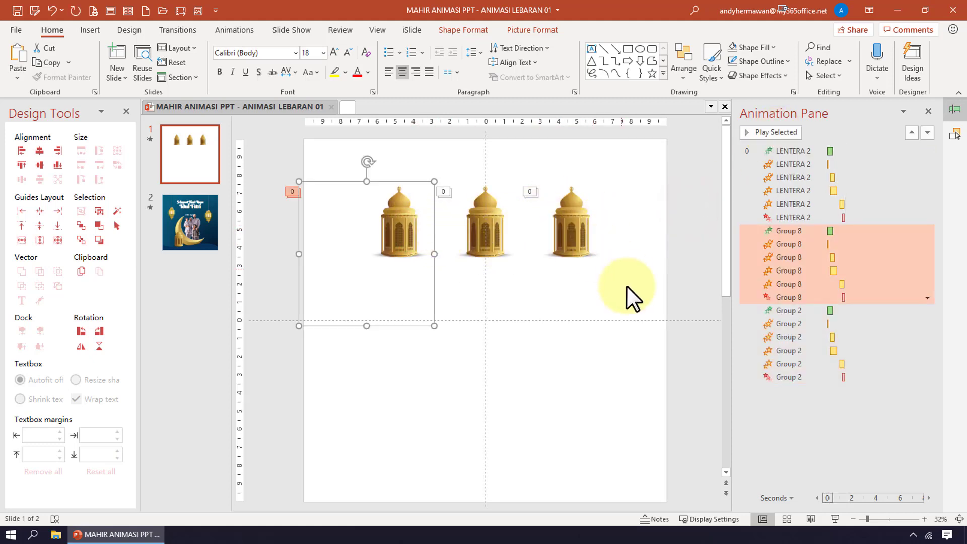
left_click(570, 392)
left_click(755, 132)
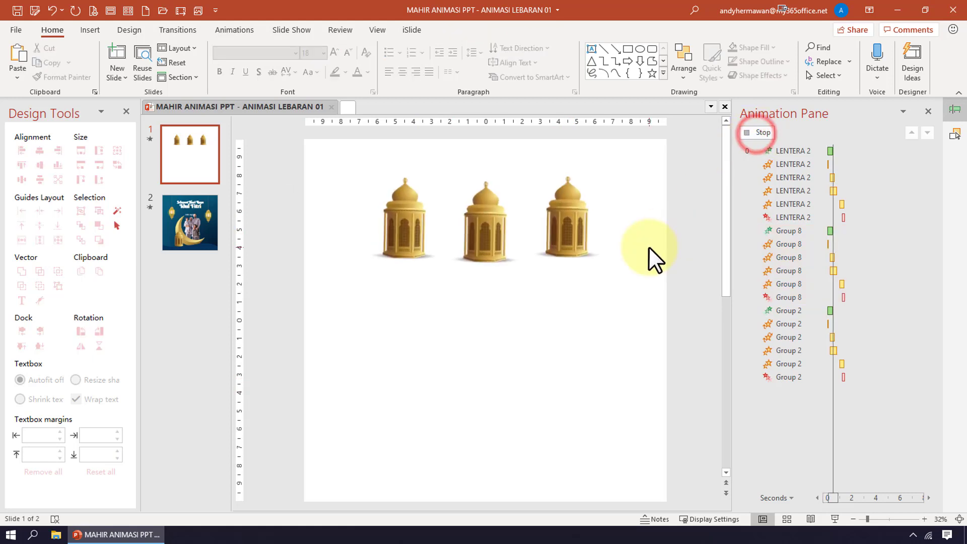
left_click(574, 357)
left_click(579, 244)
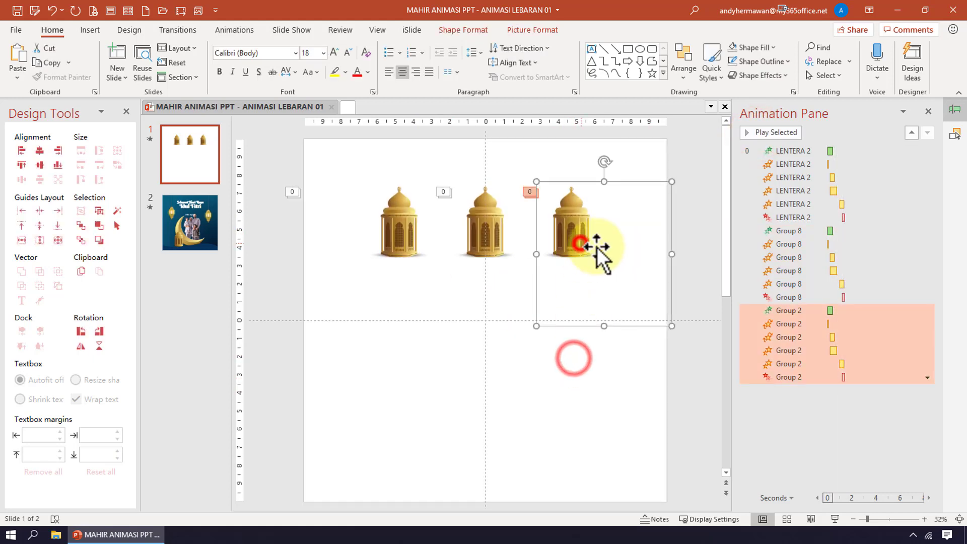
left_click(851, 325)
Set the third lantern's Spin effects to Counterclockwise, then Clockwise
left_click(235, 30)
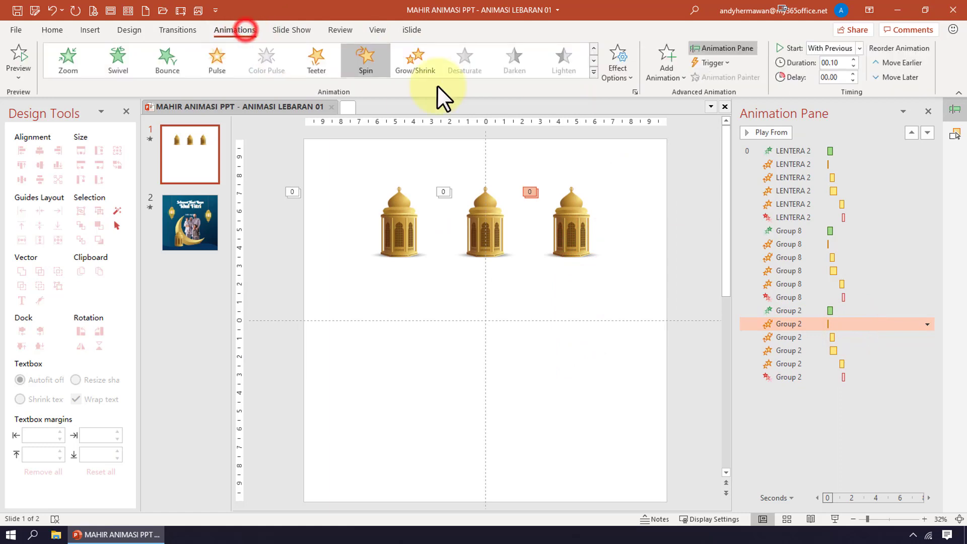
left_click(623, 80)
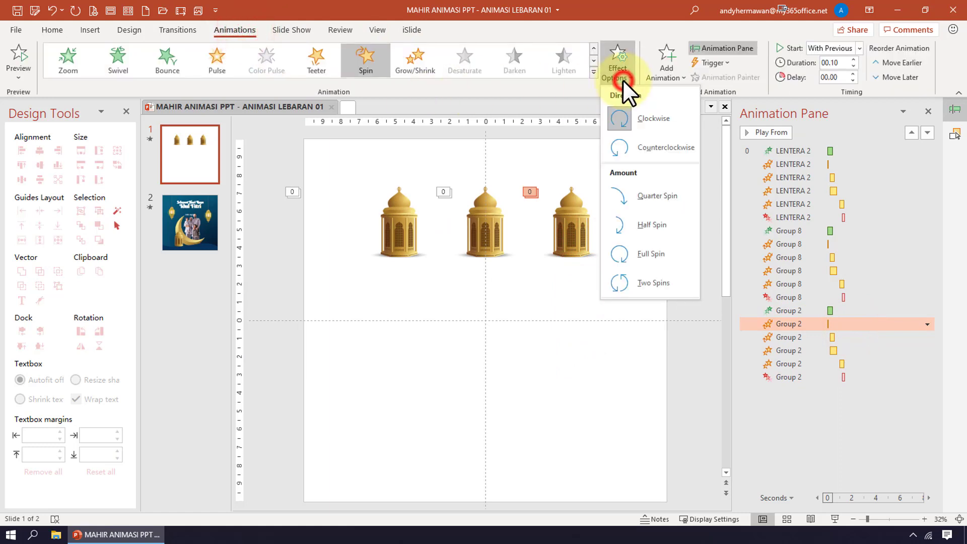
left_click(649, 147)
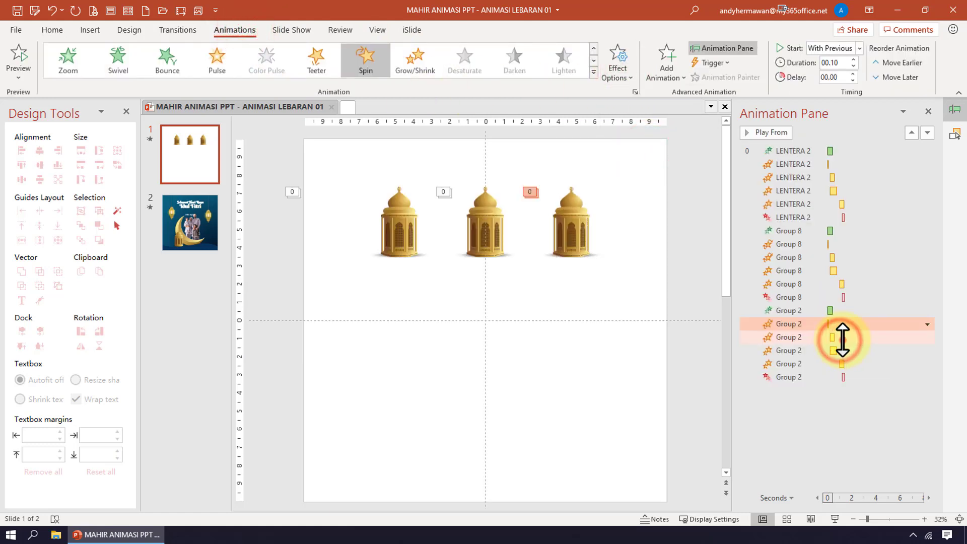
left_click(840, 338)
left_click(611, 71)
left_click(651, 129)
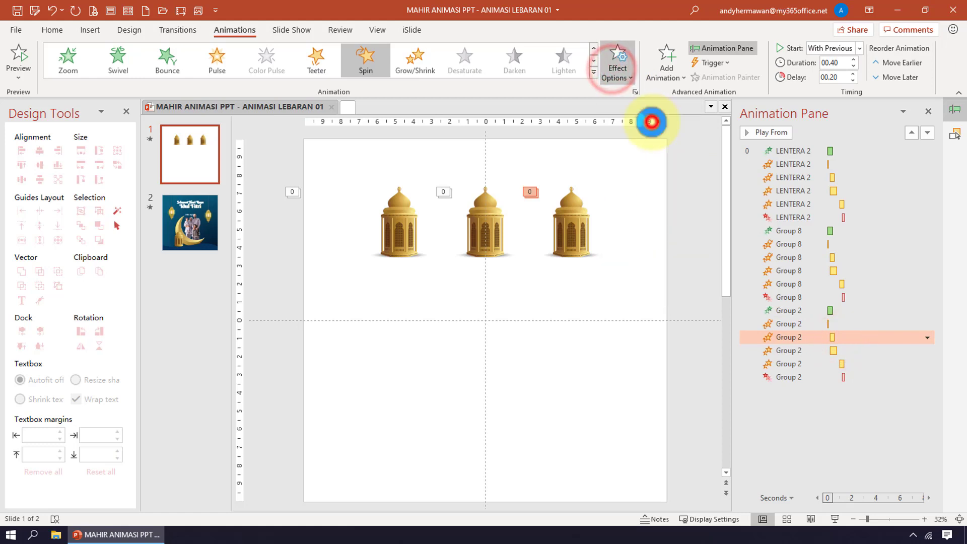
Preview all animations and recheck the third lantern's spin directions
left_click(678, 200)
left_click(549, 390)
left_click(760, 133)
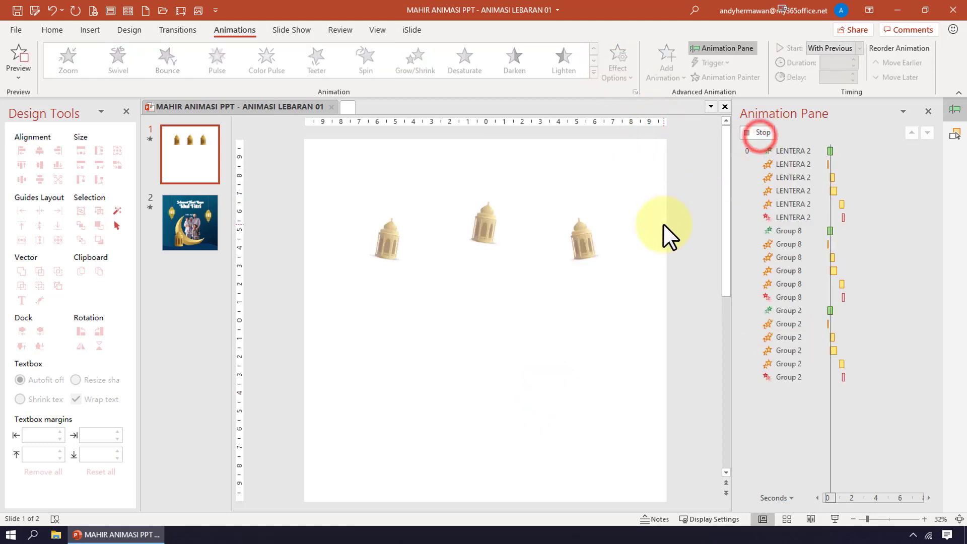
left_click(671, 227)
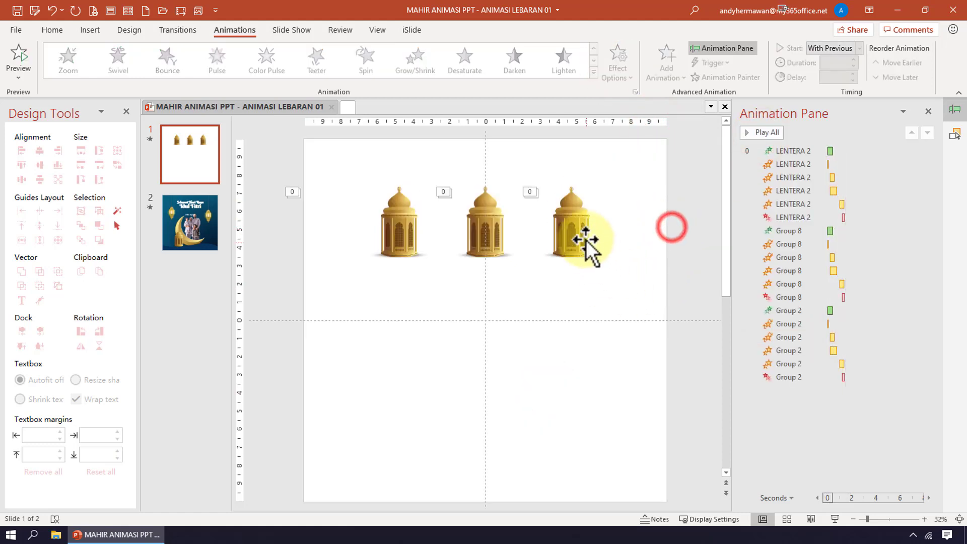
left_click(852, 329)
left_click(617, 60)
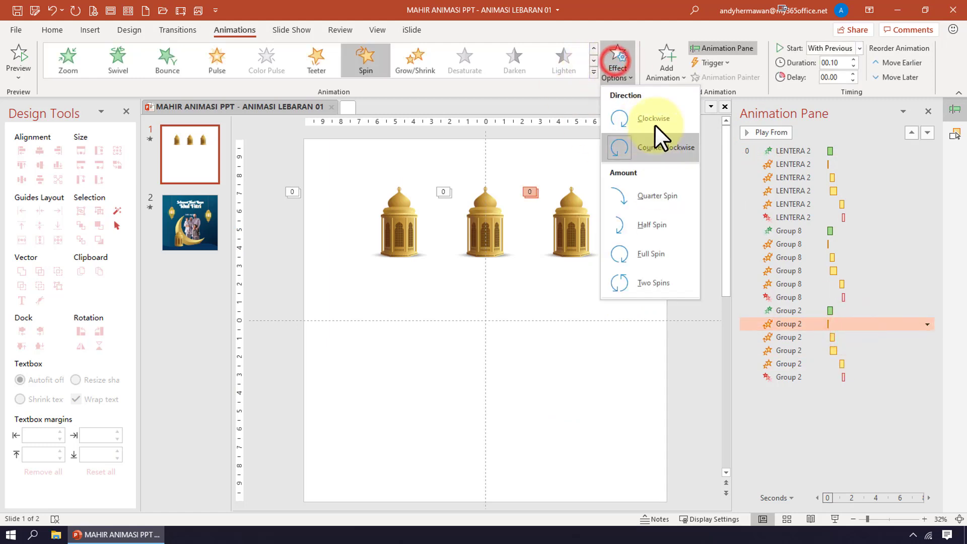
left_click(655, 121)
left_click(864, 338)
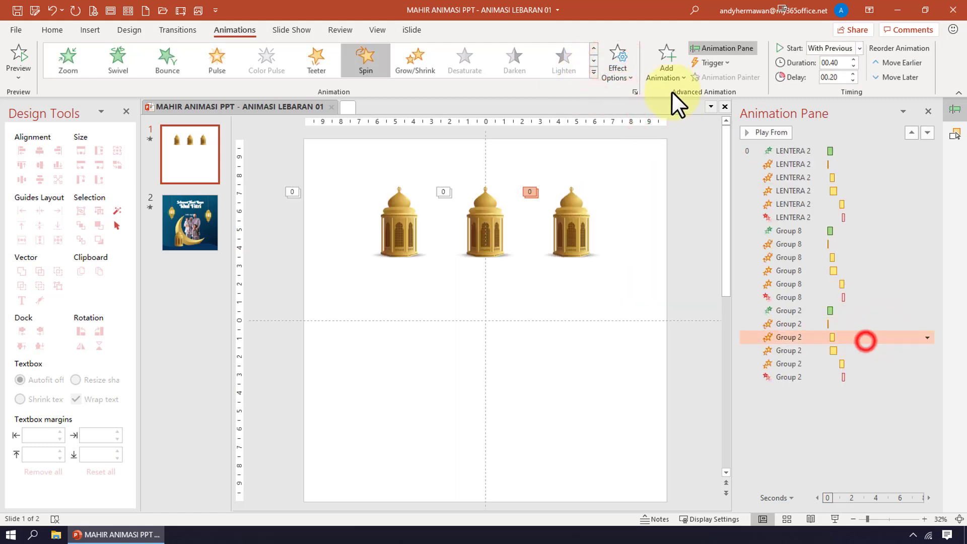
left_click(625, 65)
left_click(646, 119)
Set the first lantern's Spin effects to Counterclockwise and Clockwise, then preview everything
left_click(400, 225)
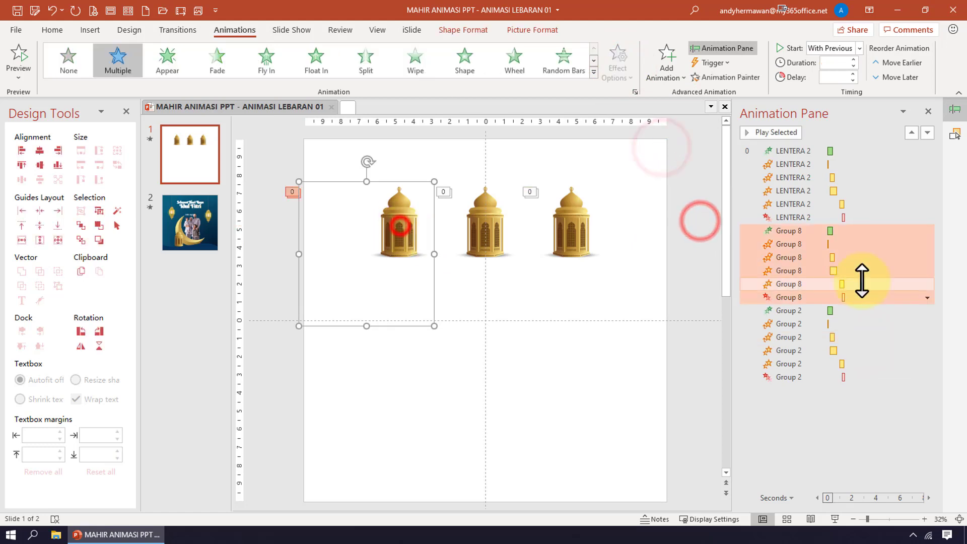
left_click(858, 245)
left_click(626, 77)
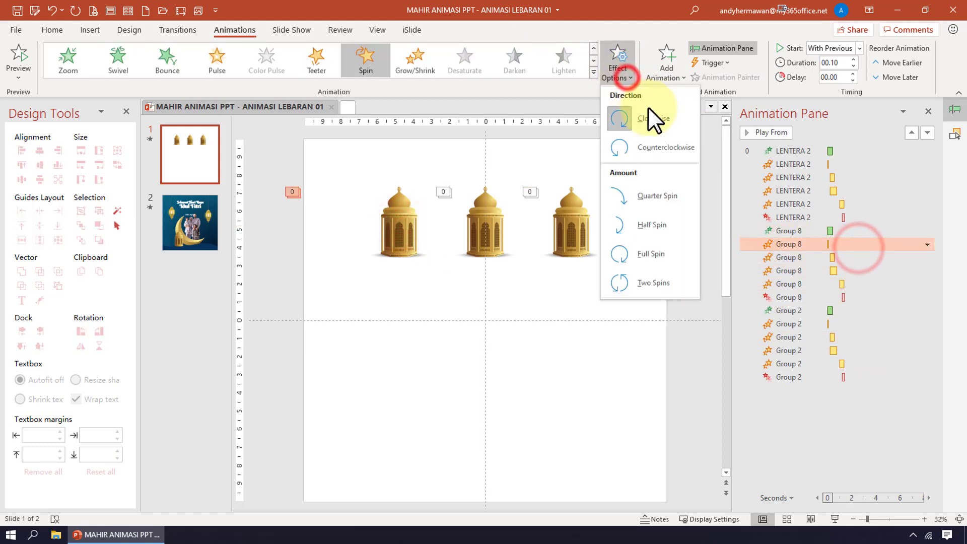
left_click(654, 145)
left_click(846, 256)
left_click(625, 71)
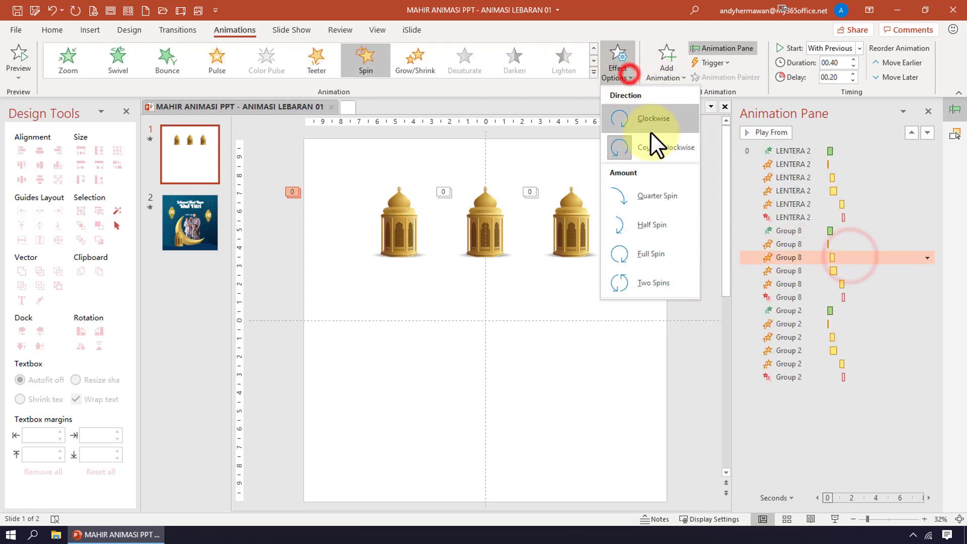
left_click(652, 132)
left_click(755, 132)
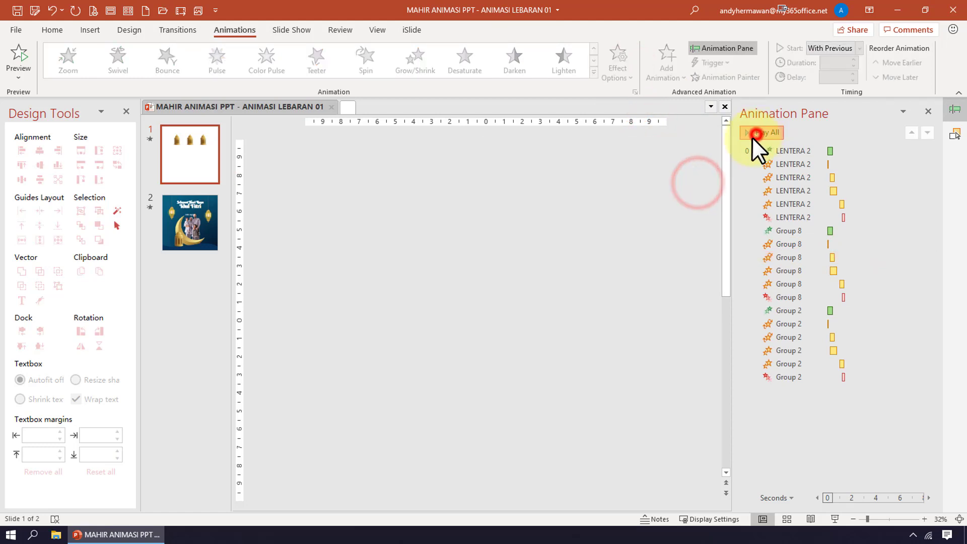
left_click(689, 166)
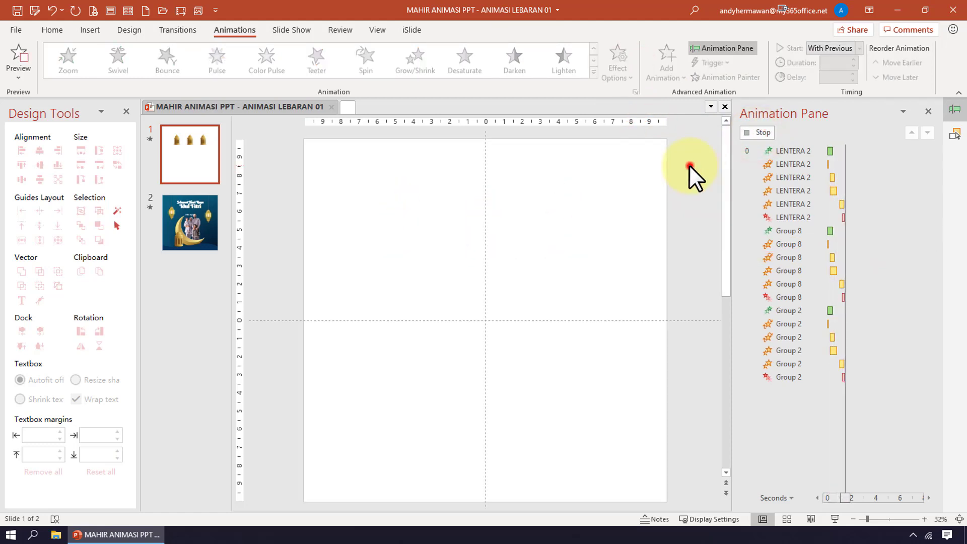
Keep the third lantern's first effect at a 00.20 delay and reorder its remaining effects
left_click(587, 241)
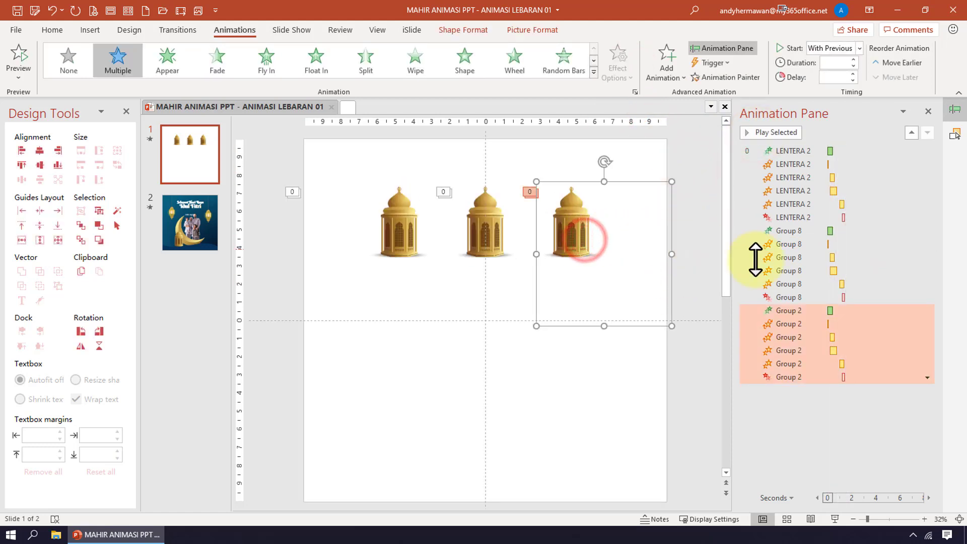
left_click(851, 310)
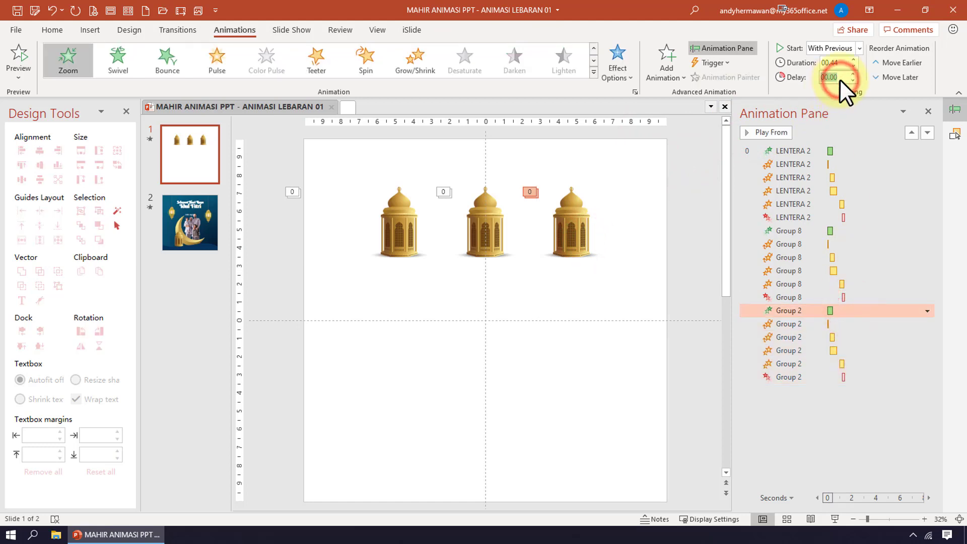
type("00.2")
key("Return")
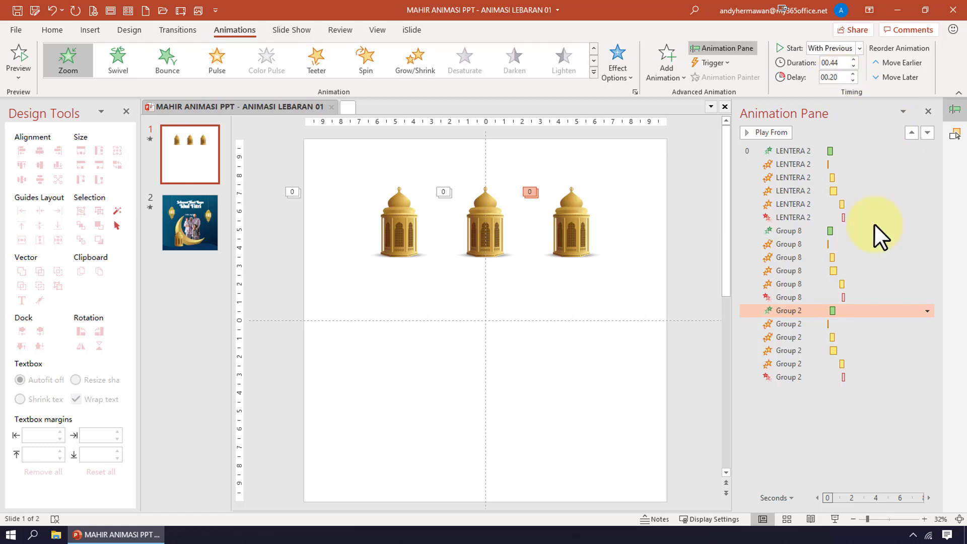
left_click(855, 324)
left_click(861, 377, "shift")
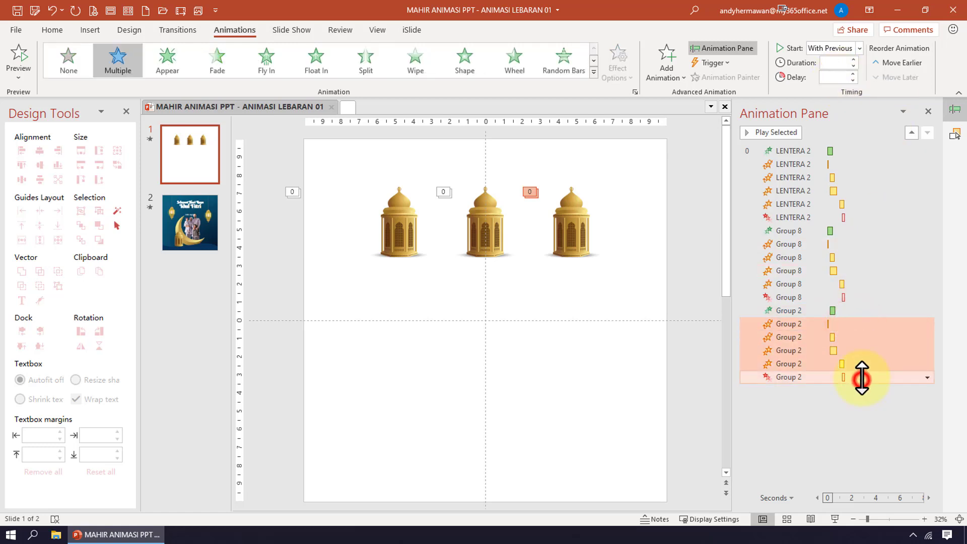
left_click(912, 134)
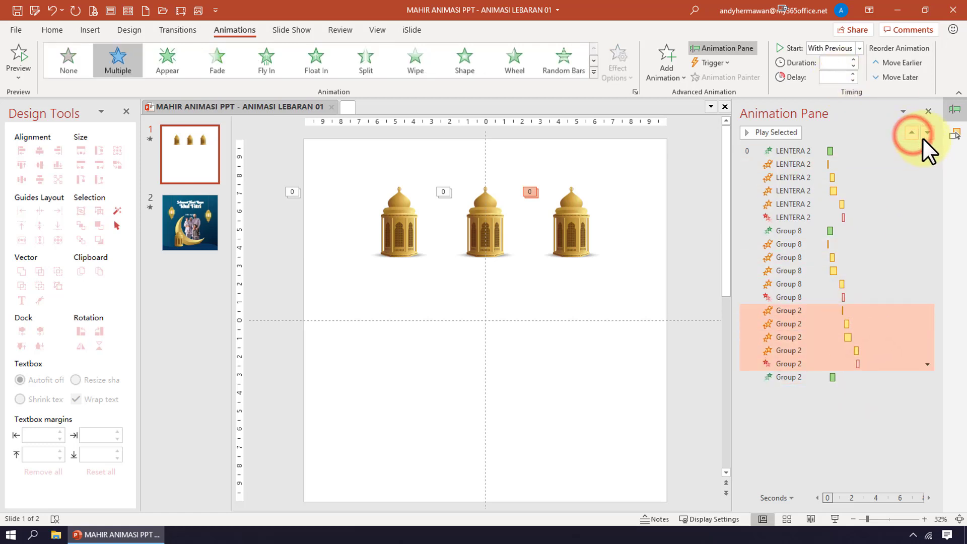
left_click(926, 137)
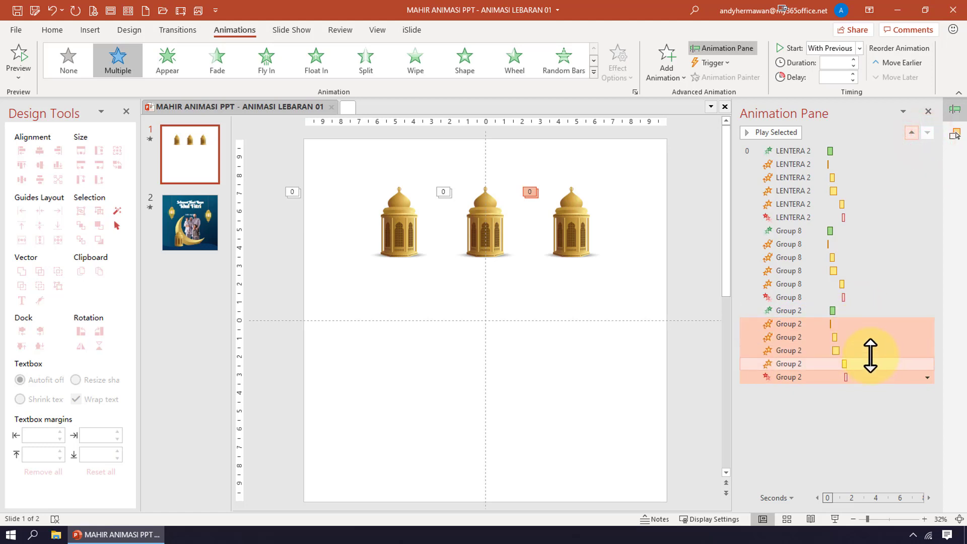
Raise the Group 8 animations' delay to 00.30 so that lantern's swing is staggered
left_click(398, 222)
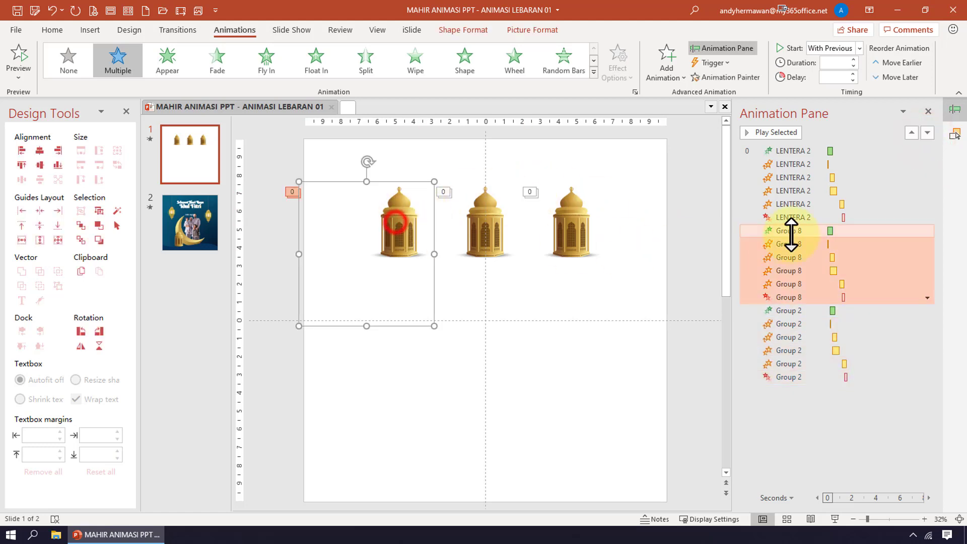
left_click(856, 234)
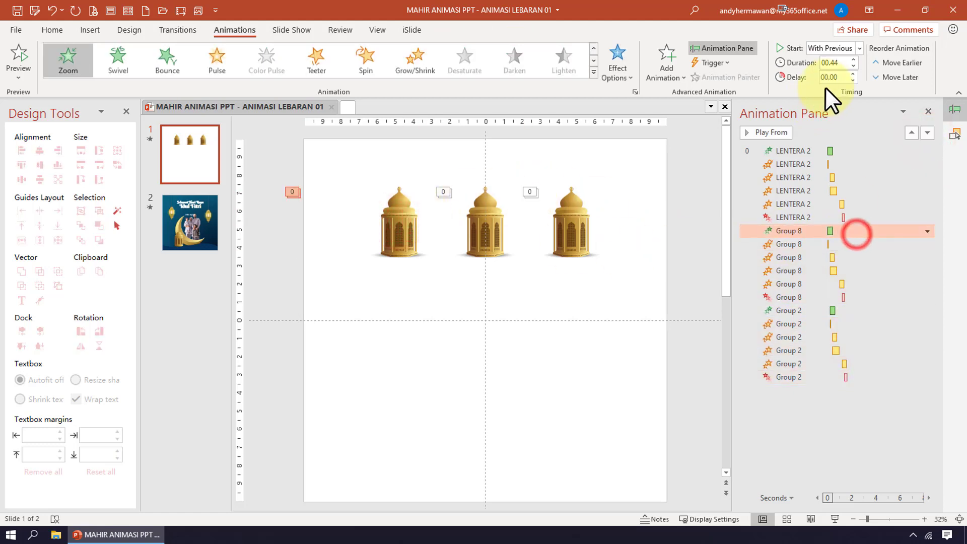
left_click(853, 72)
left_click(853, 72)
left_click(853, 72)
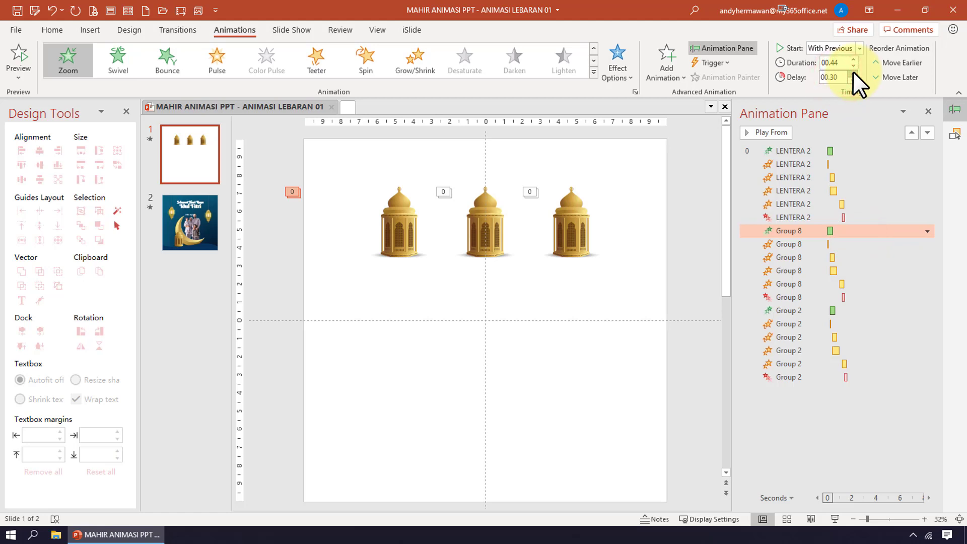
left_click(868, 244)
left_click(871, 297, "shift")
left_click(912, 132)
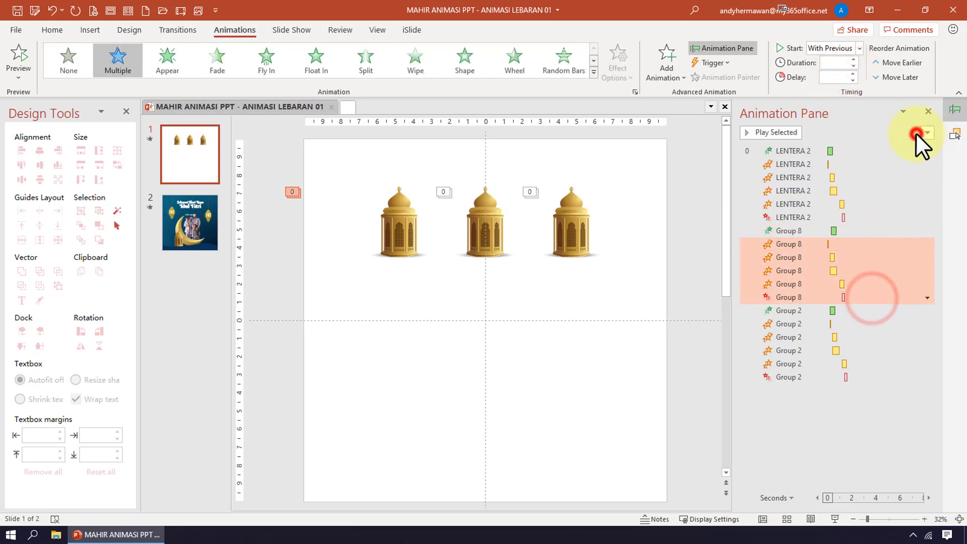
left_click(928, 132)
Preview all of slide 1's lantern animations
left_click(648, 156)
left_click(758, 133)
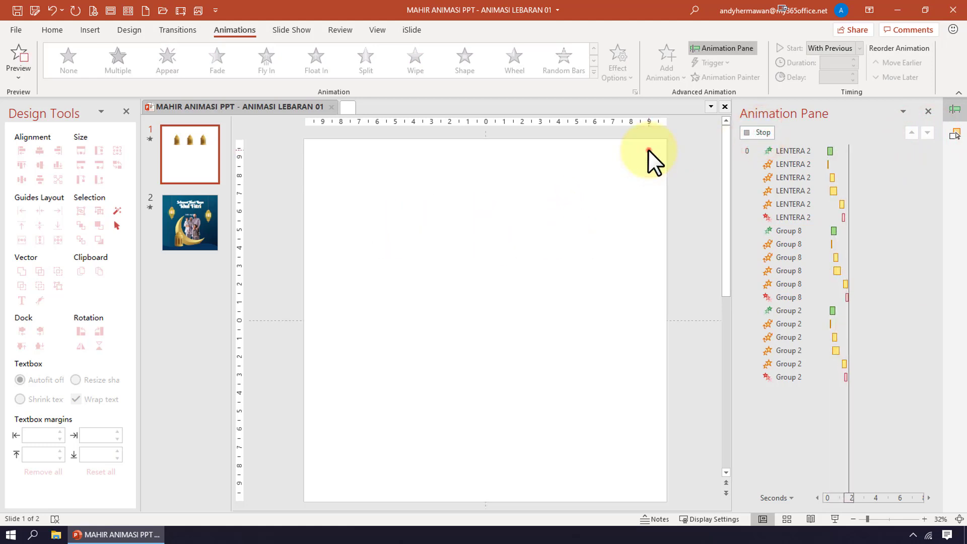
left_click(648, 149)
left_click(758, 132)
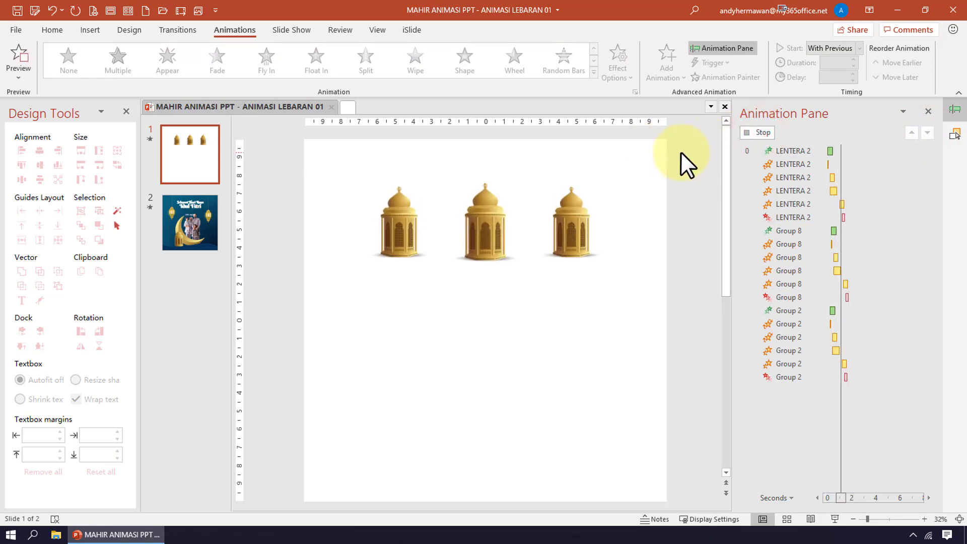
left_click(680, 151)
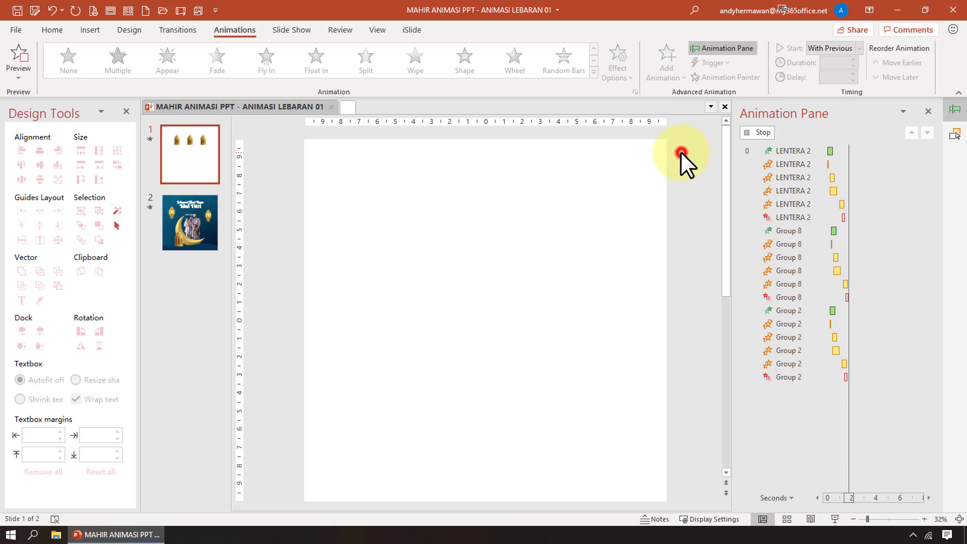
left_click(213, 227)
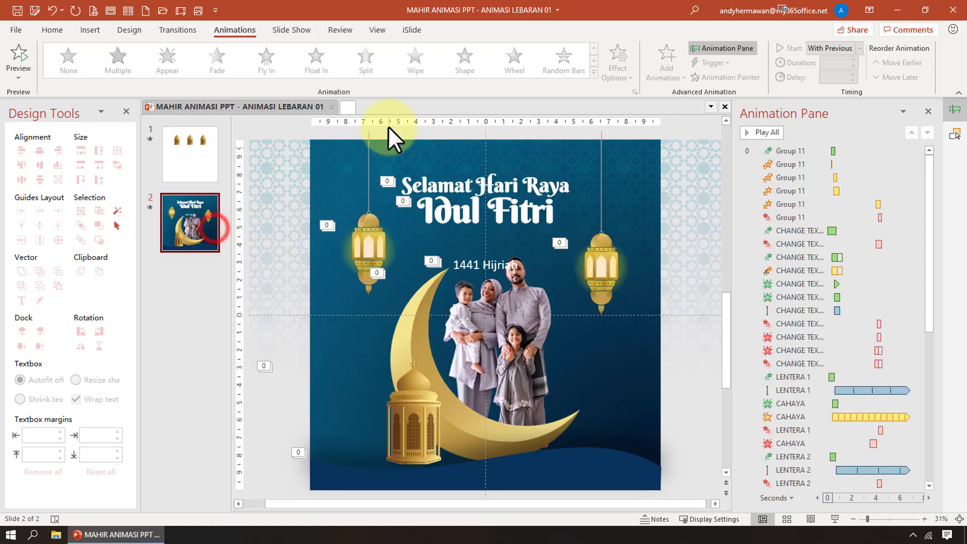
left_click(416, 411)
left_click(699, 403)
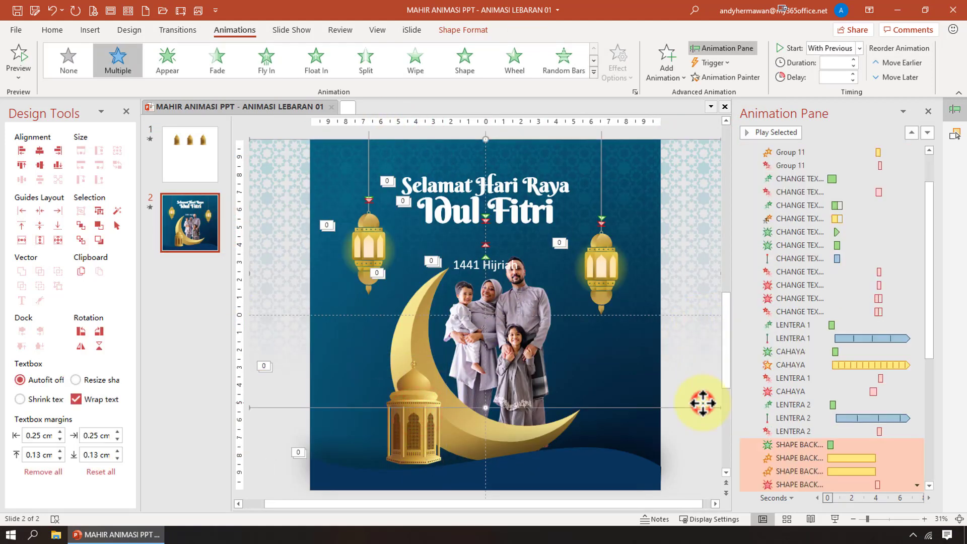
scroll(698, 403, "down", 1)
left_click(761, 129)
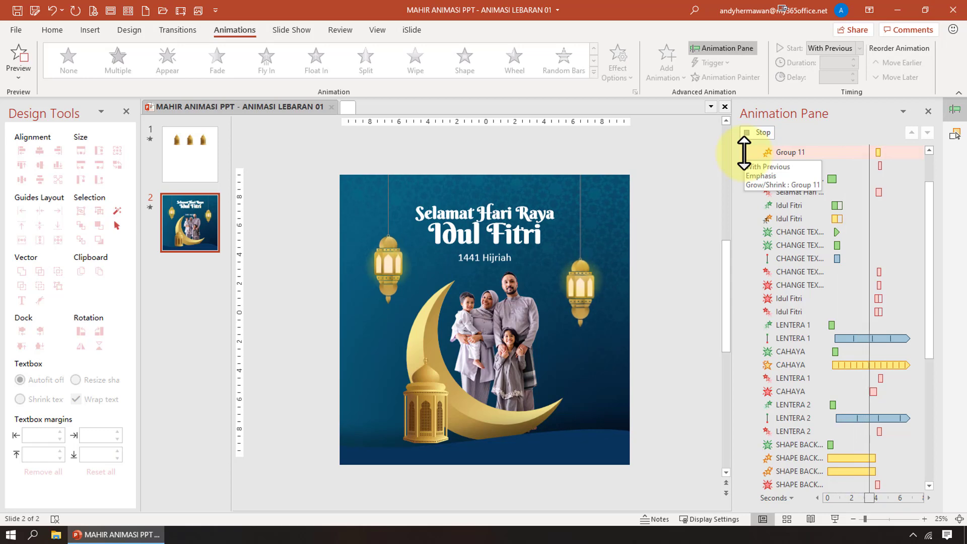
left_click(703, 270)
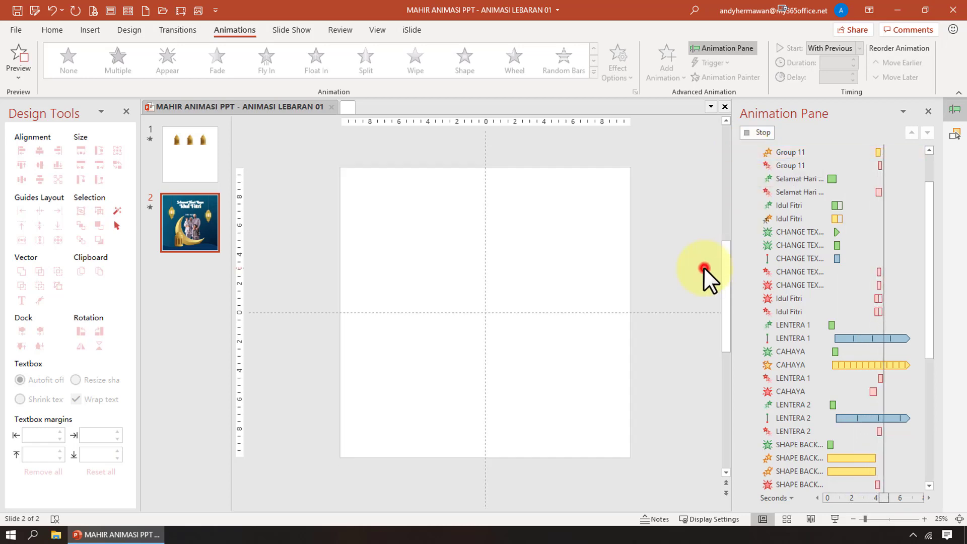
left_click(183, 150)
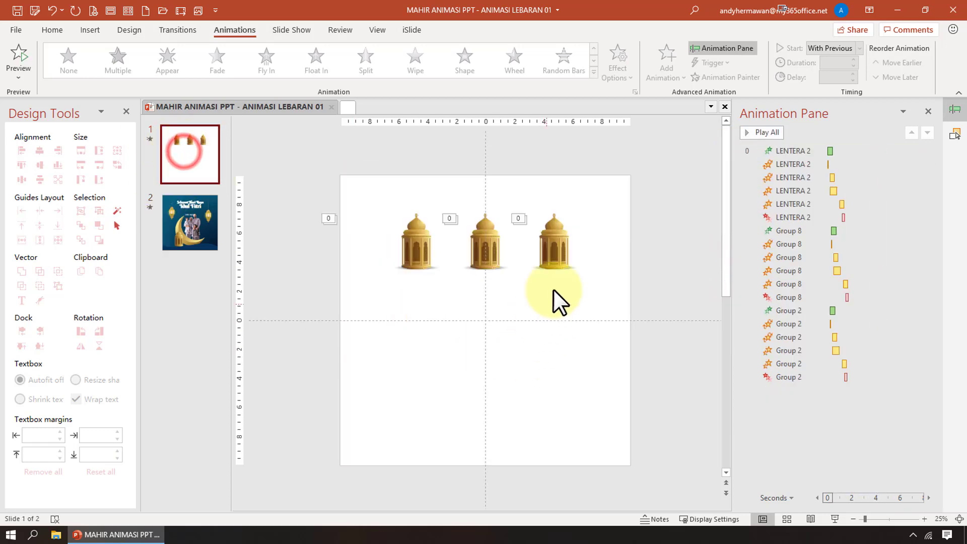
Paste the copied lantern onto slide 2 at the bottom right and preview
left_click(567, 237)
left_click(186, 229)
key("ctrl+v")
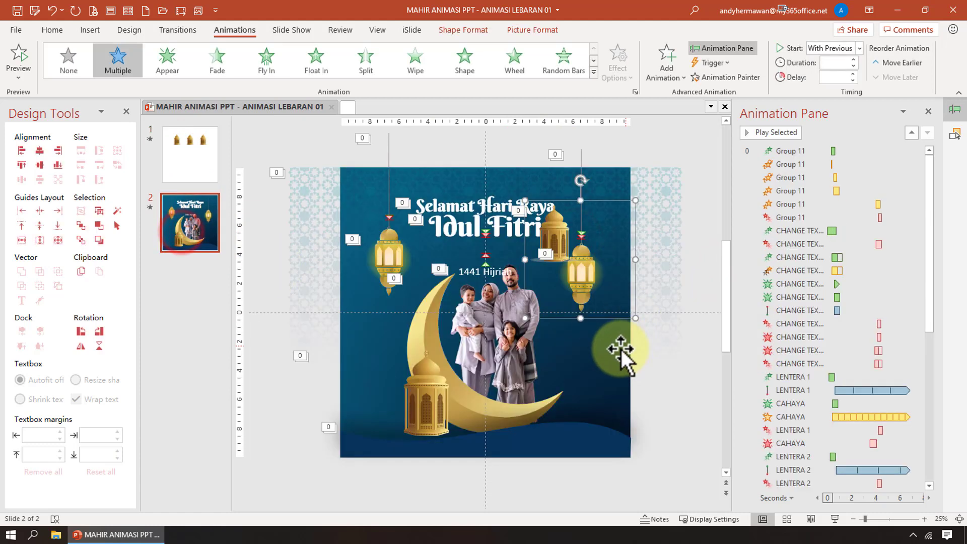
left_click_drag(583, 382, 582, 401)
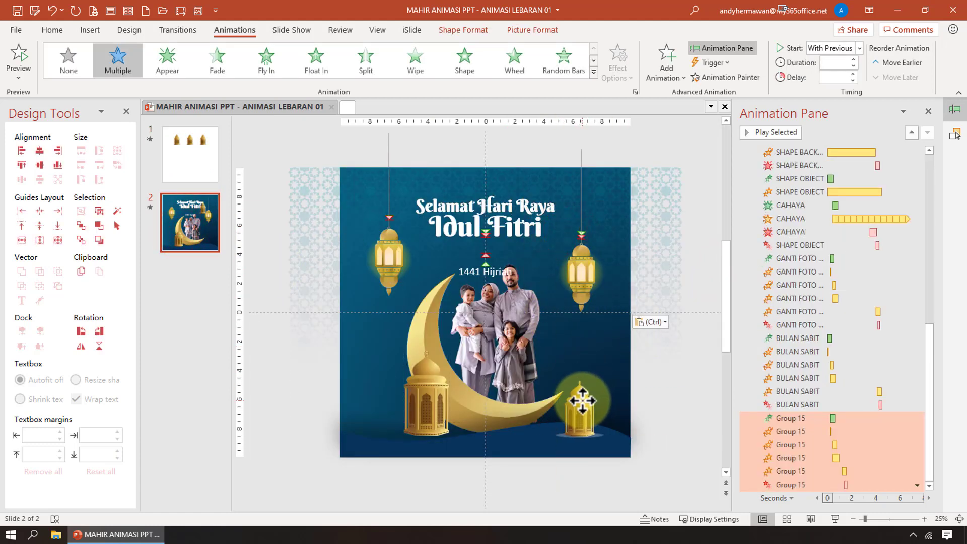
left_click(683, 368)
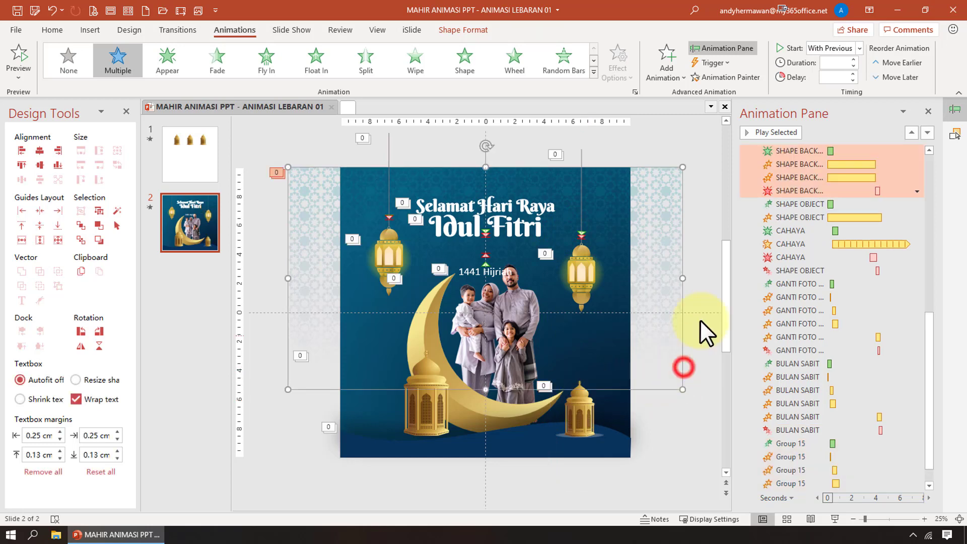
left_click(711, 416)
left_click(767, 133)
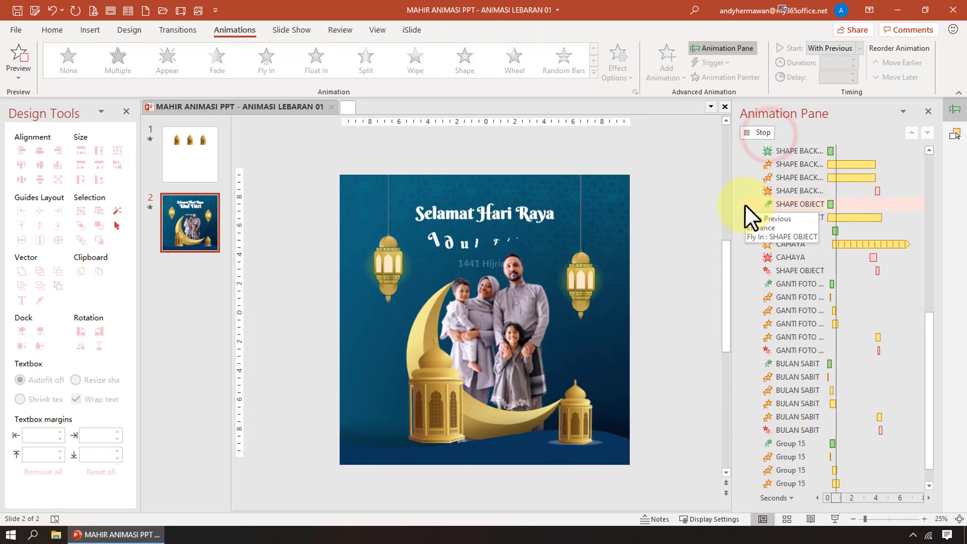
left_click(687, 344)
Delay Group 15's last two effects to 04.00 and 04.20
left_click(582, 414)
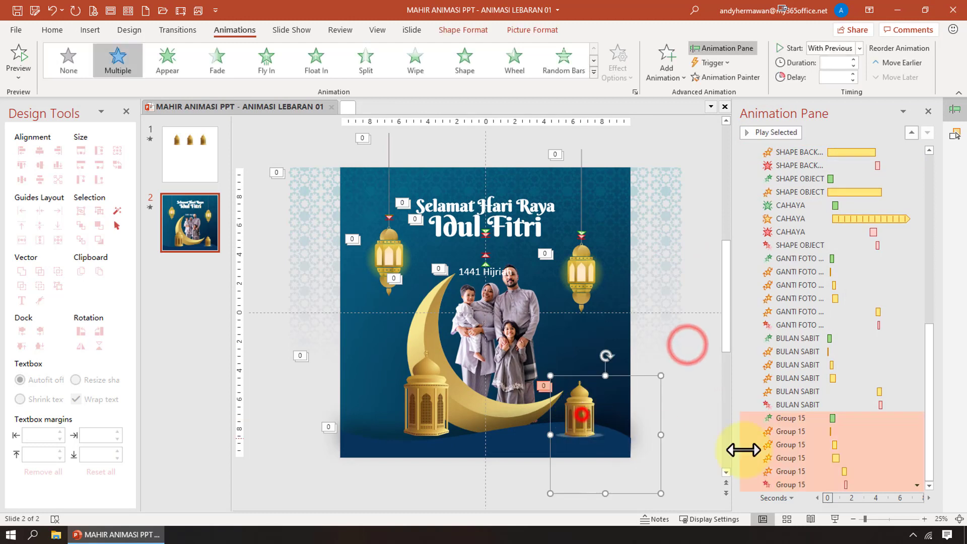
left_click(901, 392)
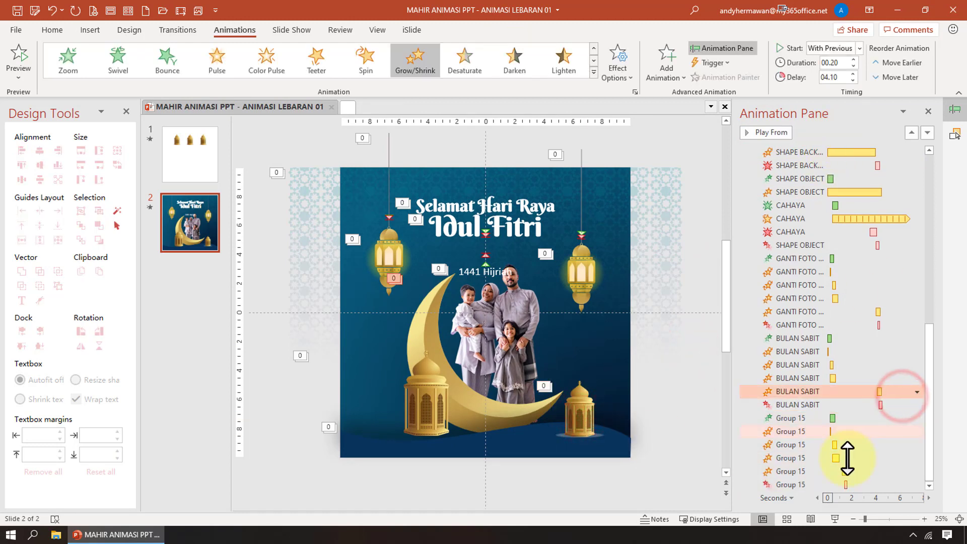
left_click(862, 470)
left_click(840, 75)
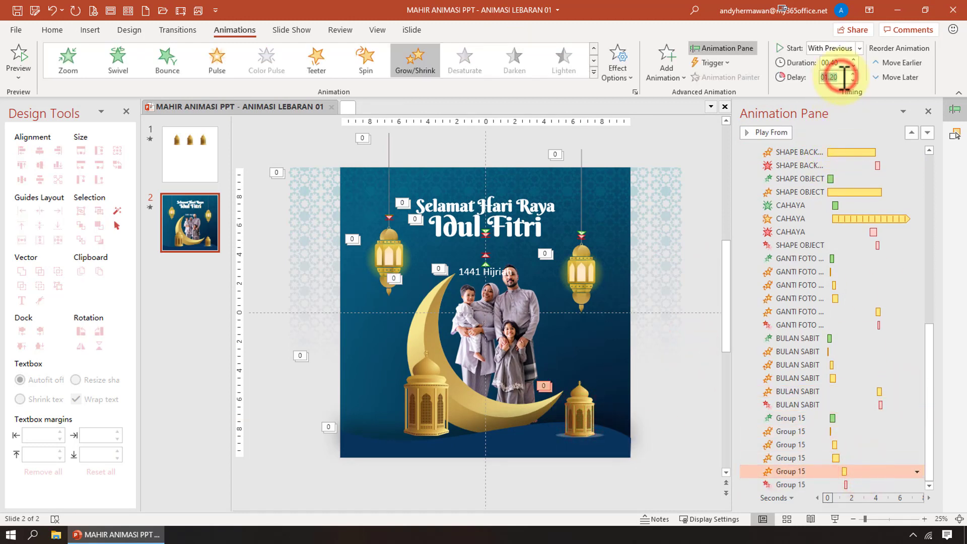
type("4")
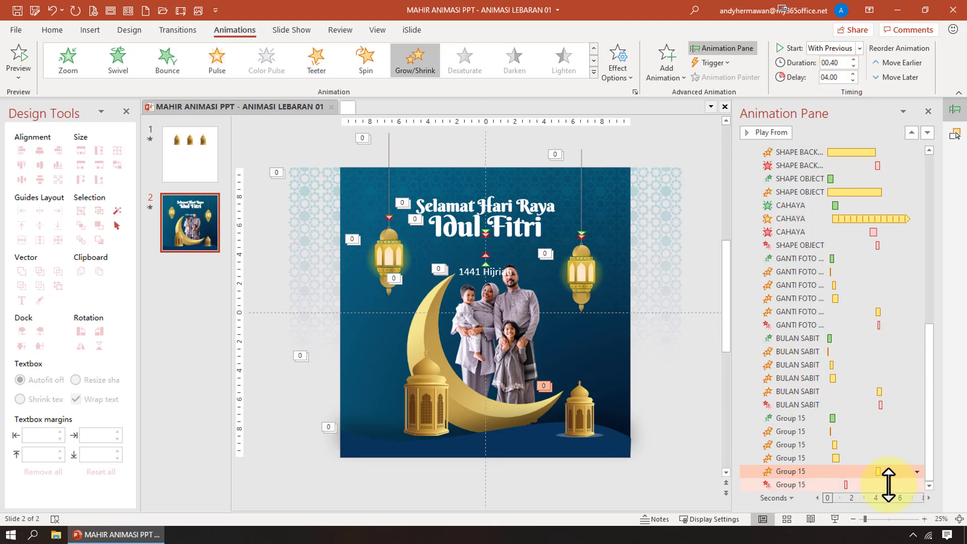
left_click(889, 485)
left_click(836, 77)
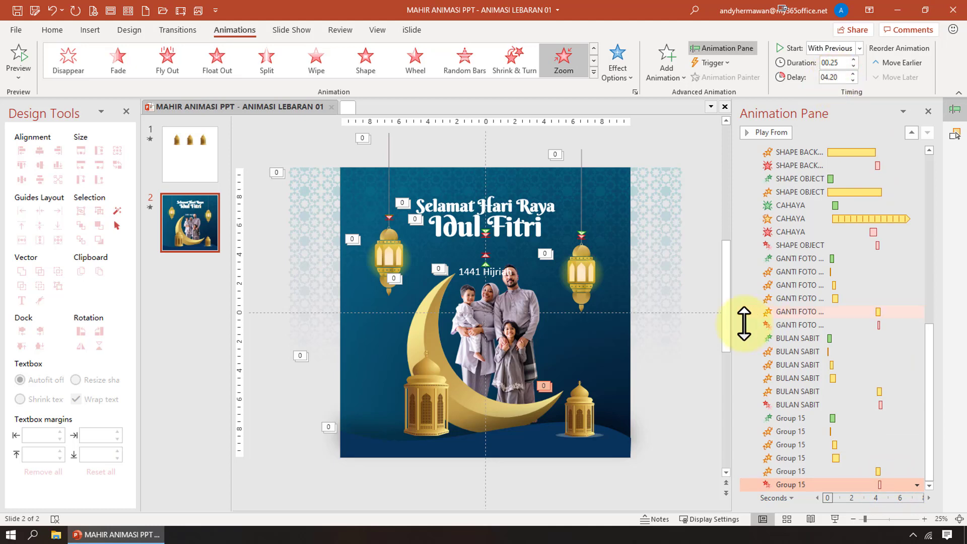
left_click(714, 364)
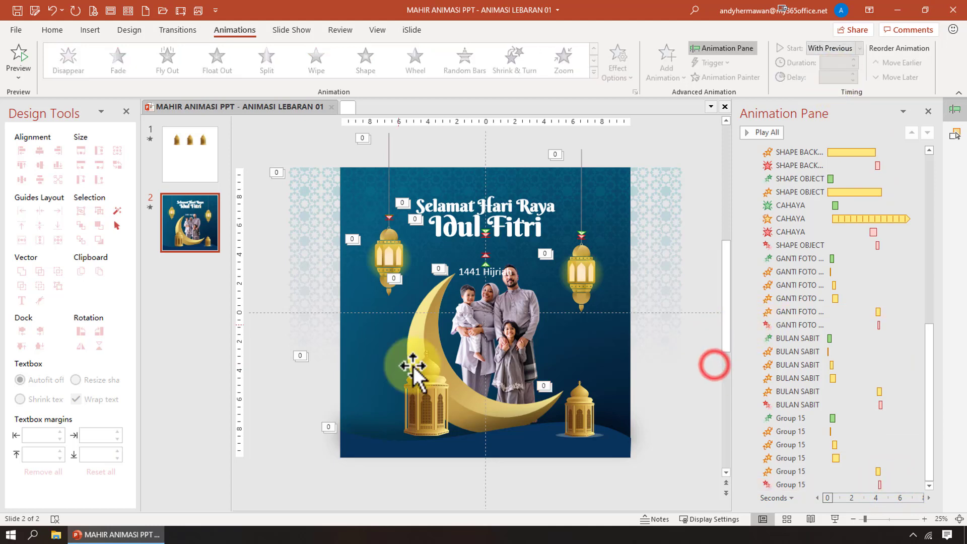
Play through slide 2's full animation sequence, then return to slide 1
left_click(766, 131)
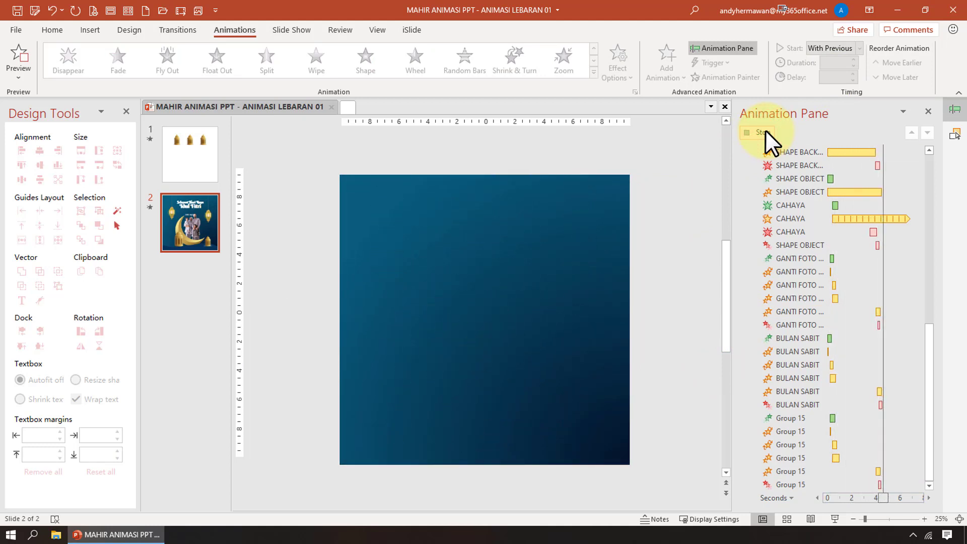
left_click(208, 160)
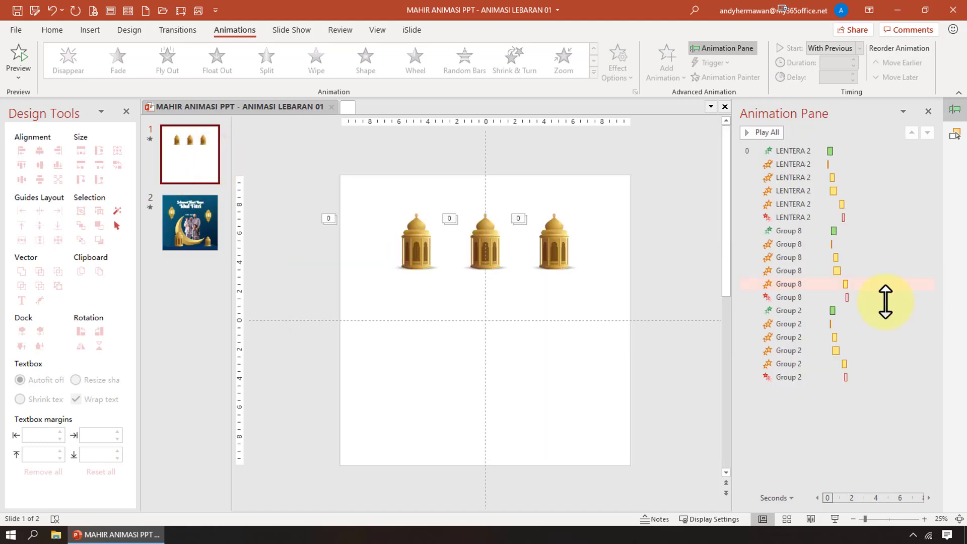
Drag the right lantern's small grouped box toward the slide bottom and preview the new swing
scroll(555, 283, "up", 1)
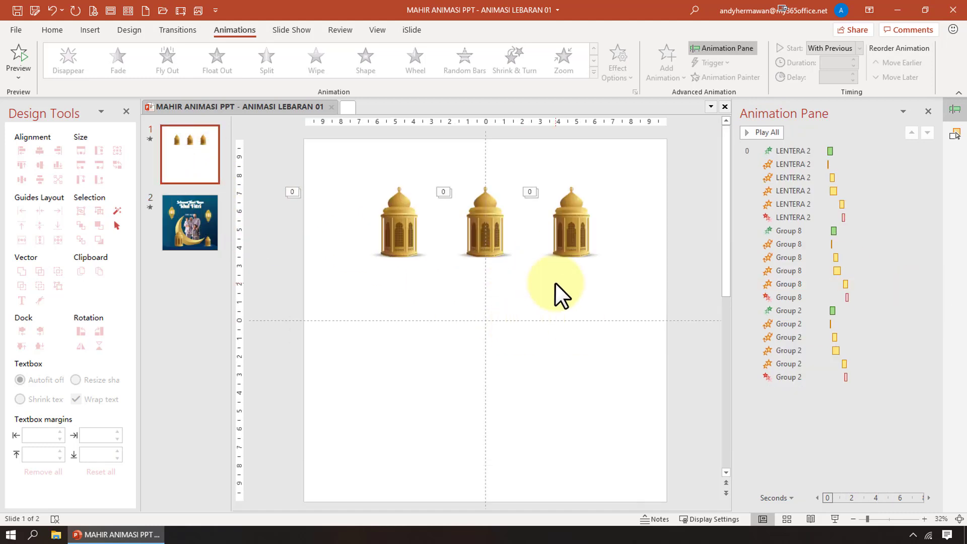
left_click(497, 221)
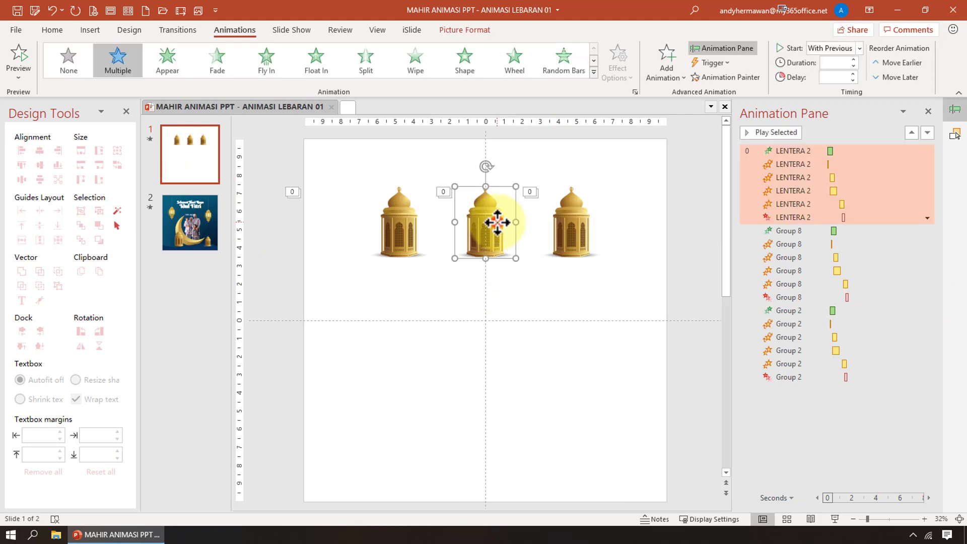
left_click(584, 256)
left_click(654, 318)
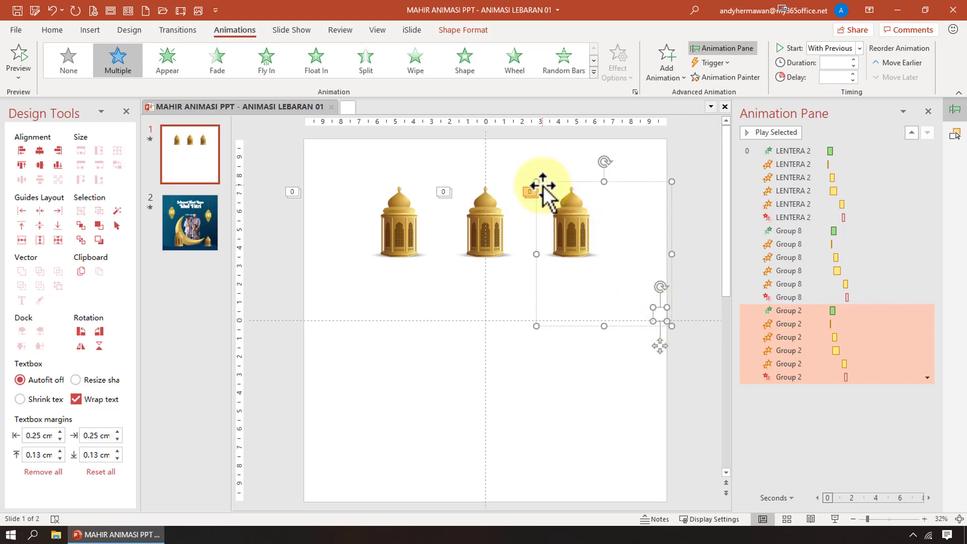
left_click_drag(657, 347, 479, 347)
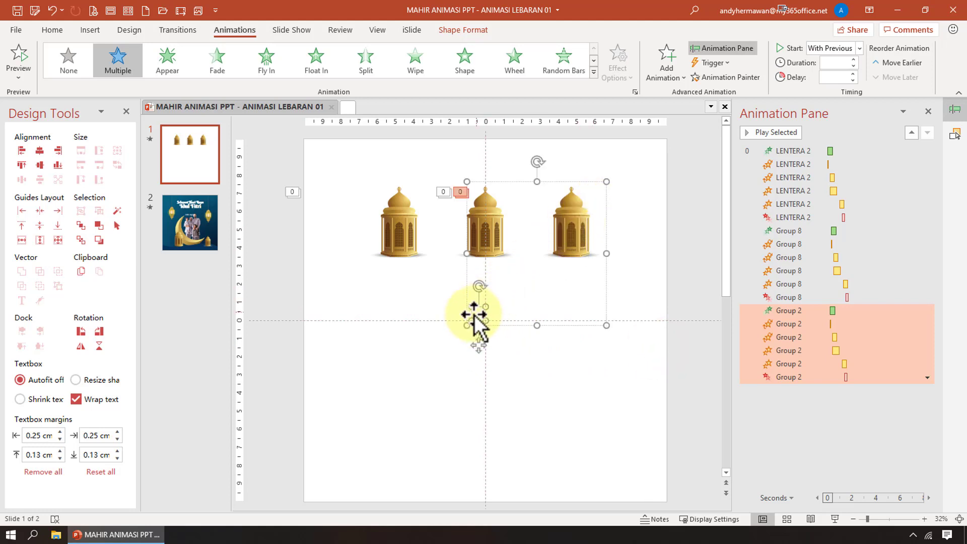
mouse_move(476, 348)
left_mouse_down()
mouse_move(483, 201)
mouse_move(575, 179)
mouse_move(576, 505)
left_mouse_up()
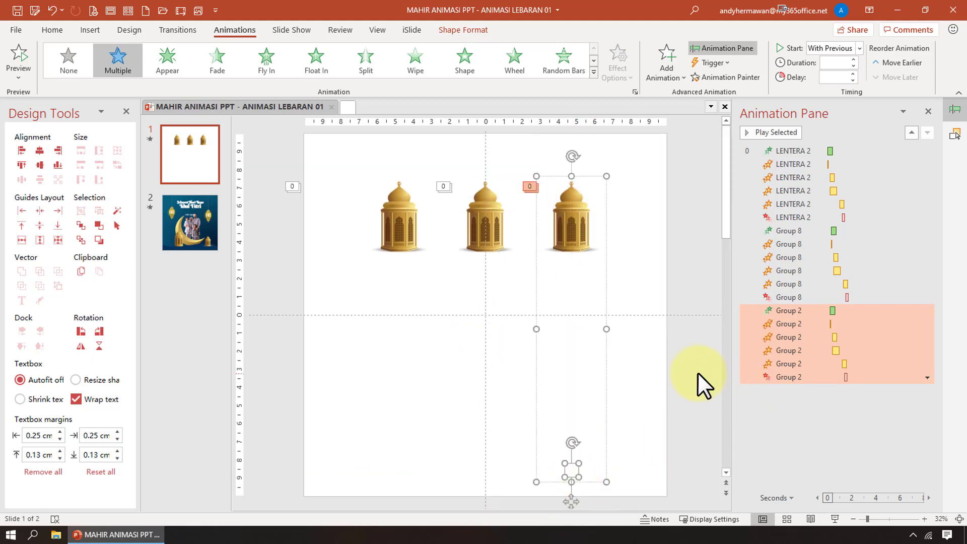
left_click(762, 132)
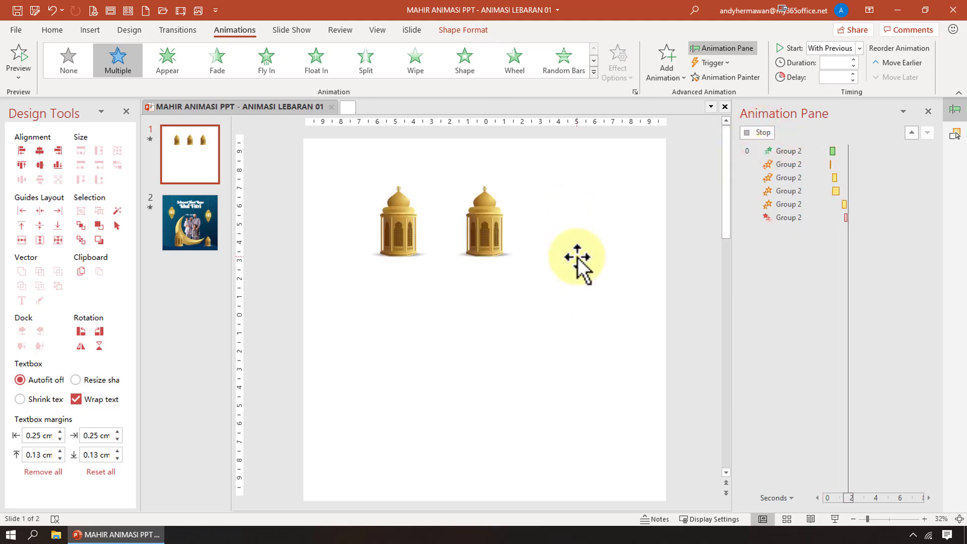
left_click(688, 240)
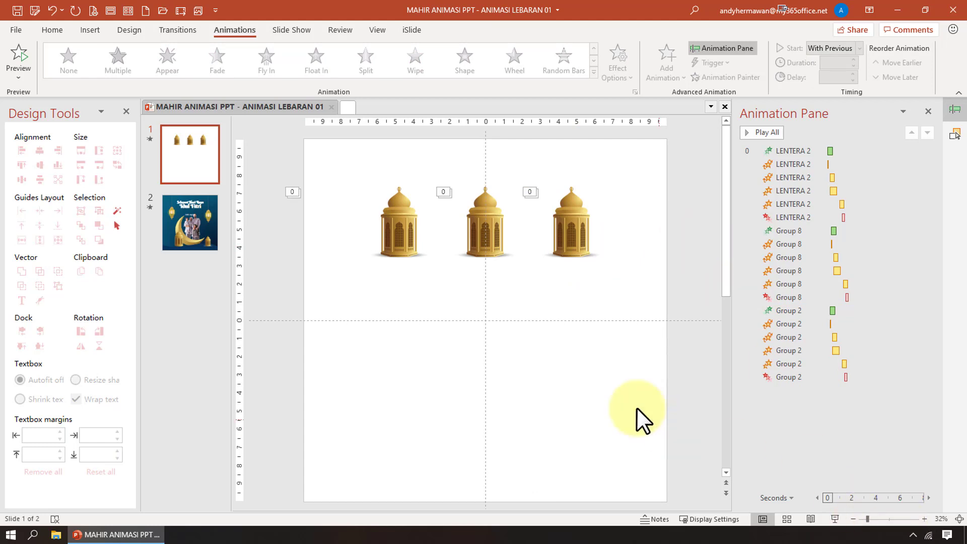
Display slide 2, the Idul Fitri greeting with the bottom-right lantern
left_click(178, 219)
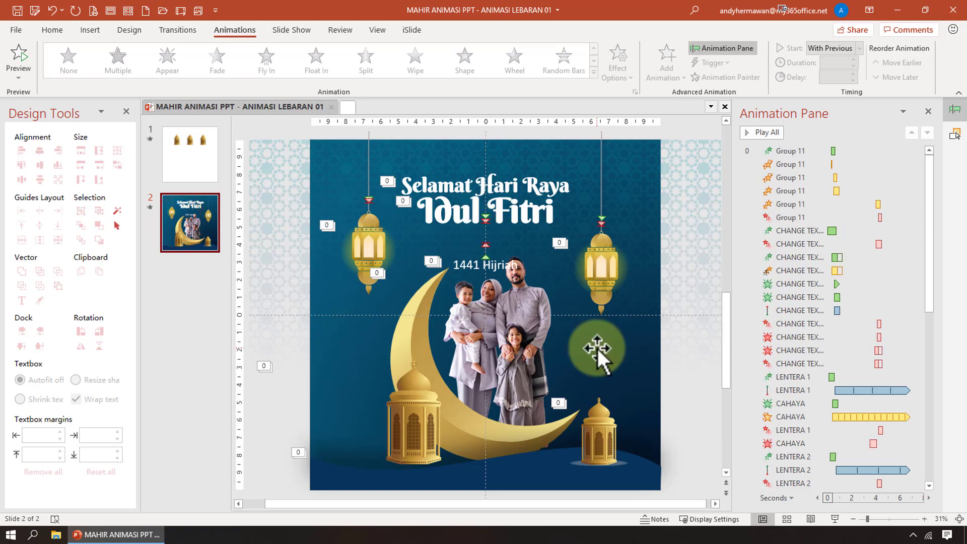